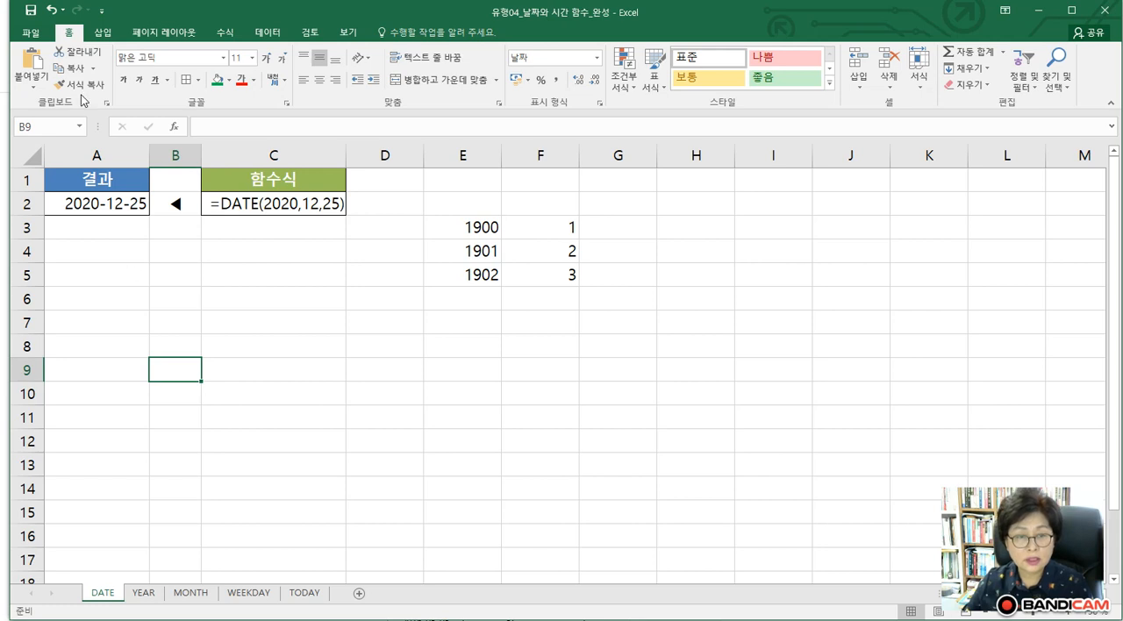
# Examine the Year, Month and Day arguments of the DATE function in cell A2
pyautogui.click(115, 206)
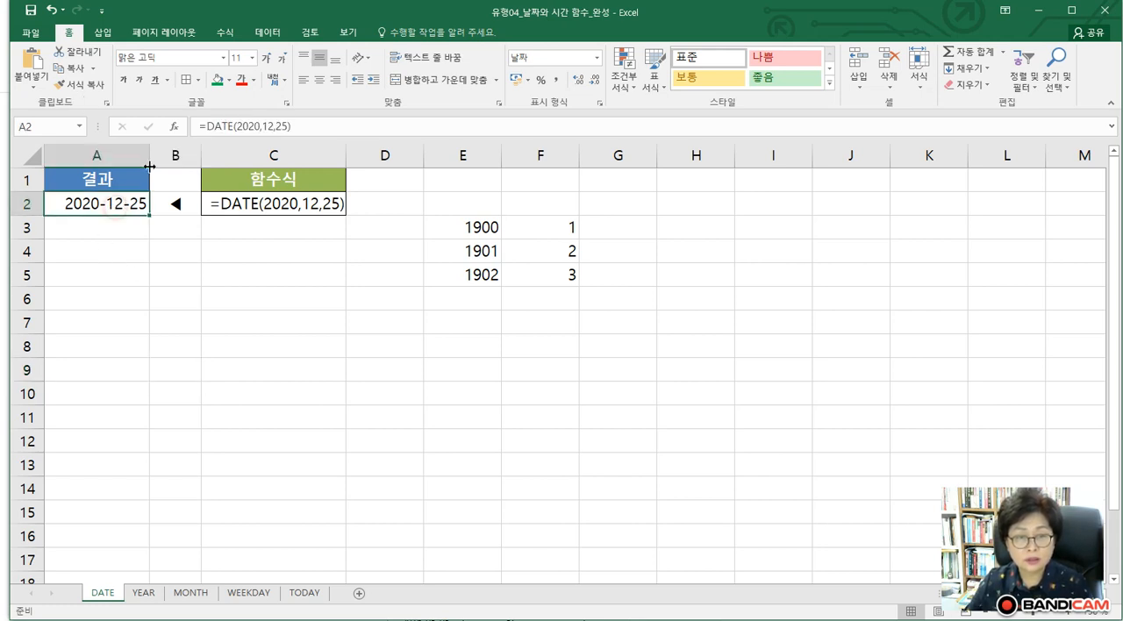
pyautogui.click(220, 127)
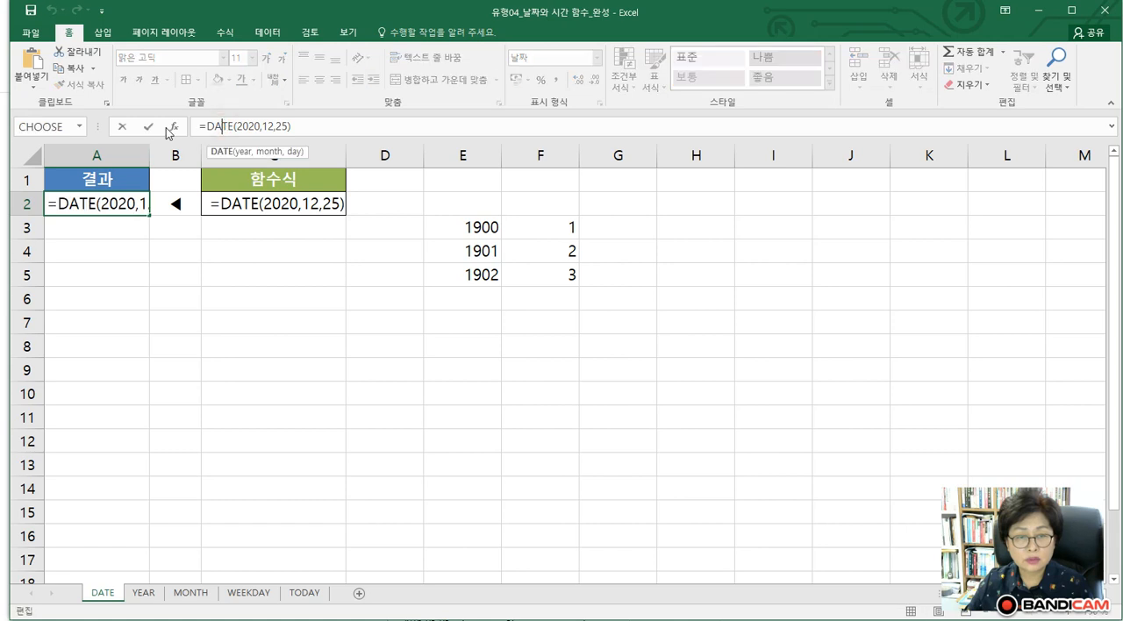
pyautogui.click(173, 127)
pyautogui.click(202, 313)
pyautogui.moveTo(262, 328); pyautogui.dragTo(277, 324)
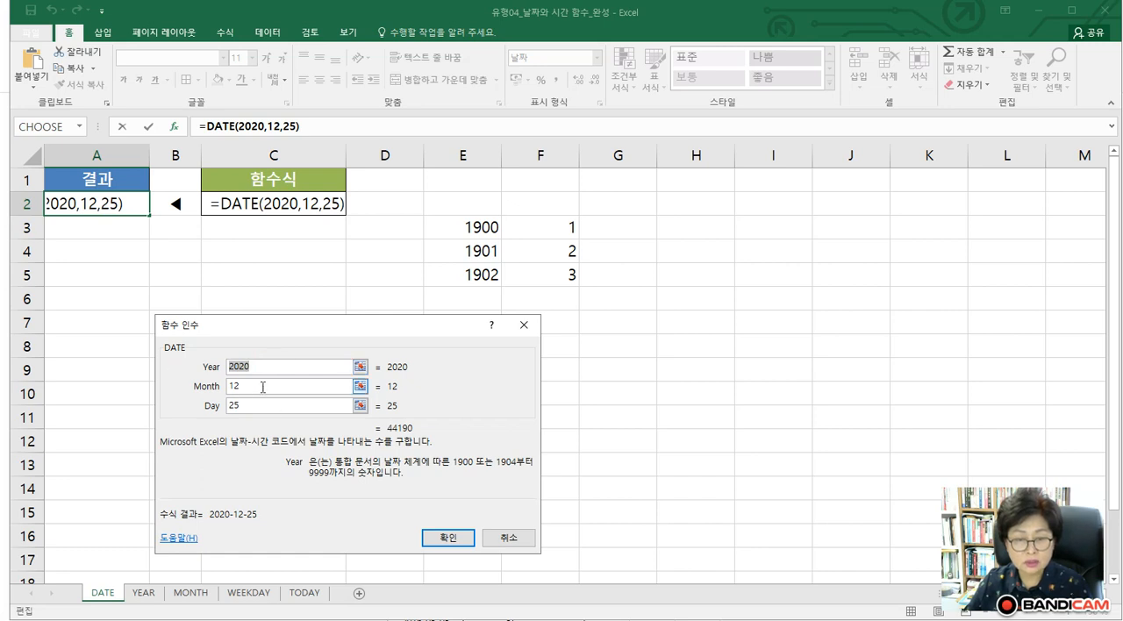
pyautogui.press('Tab')
pyautogui.press('Tab')
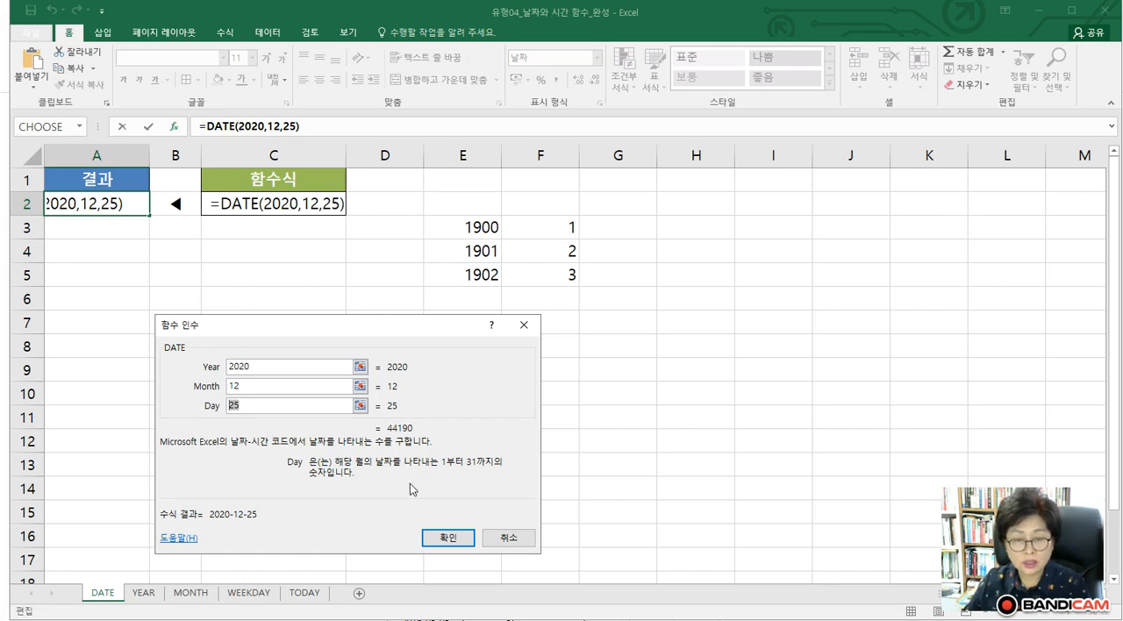
pyautogui.click(432, 533)
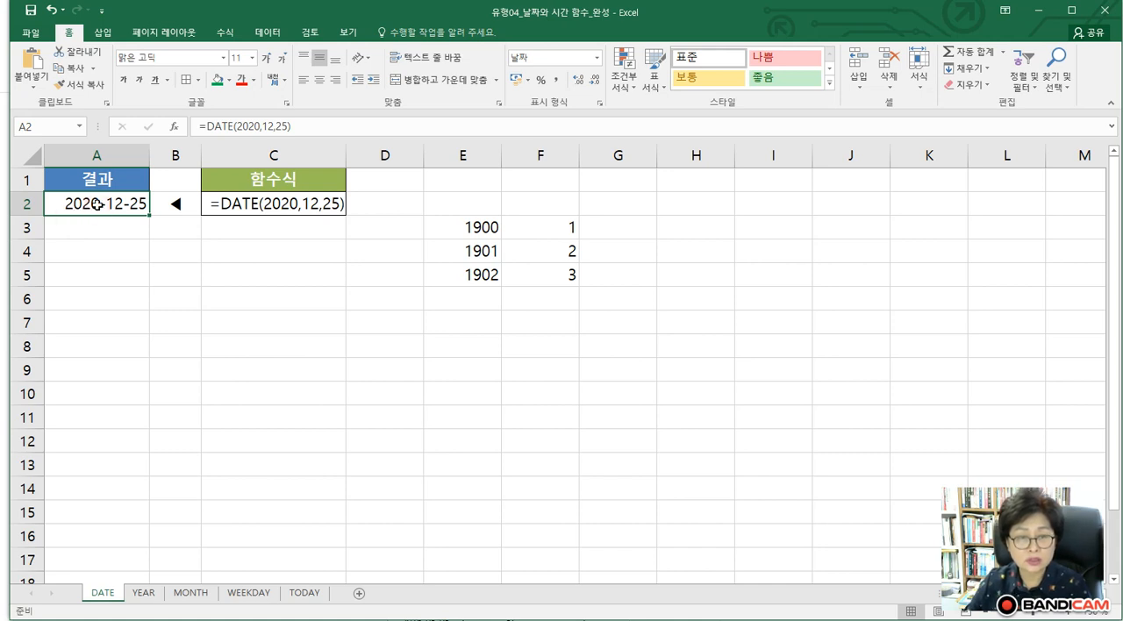
# Reopen the function arguments of A2 and check the serial number that DATE returns
pyautogui.click(175, 129)
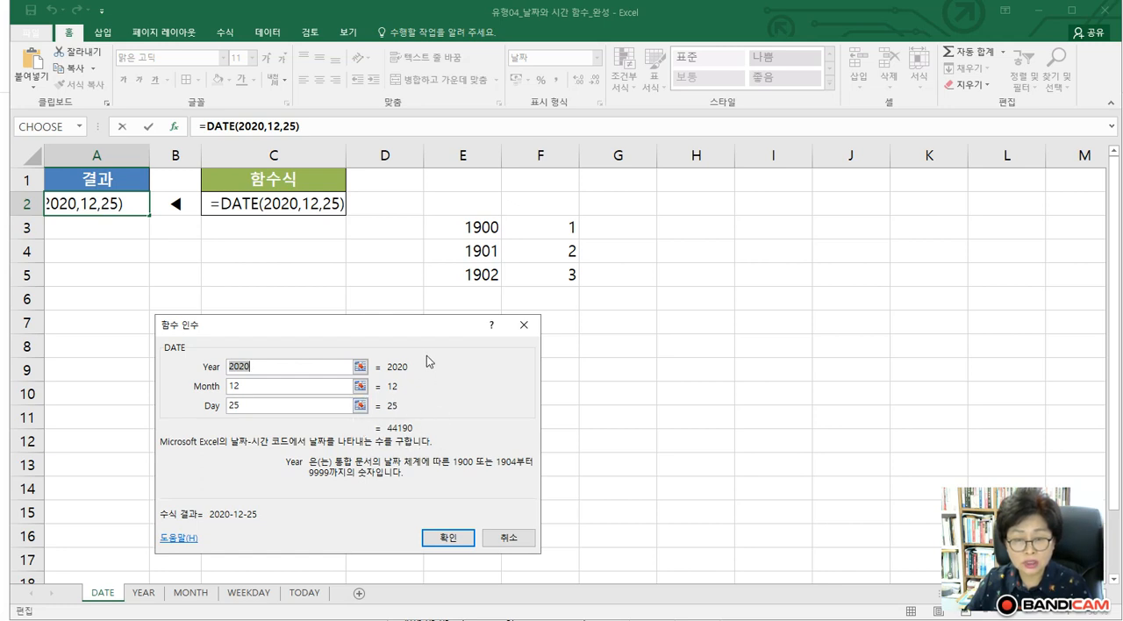
pyautogui.moveTo(442, 335); pyautogui.dragTo(366, 338)
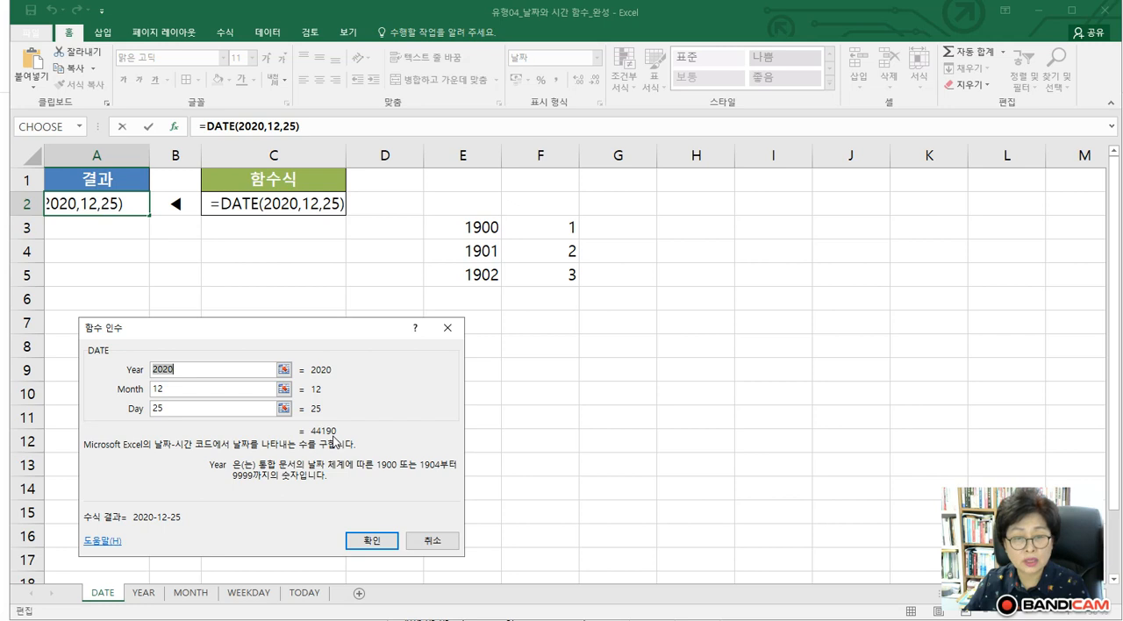
pyautogui.click(357, 544)
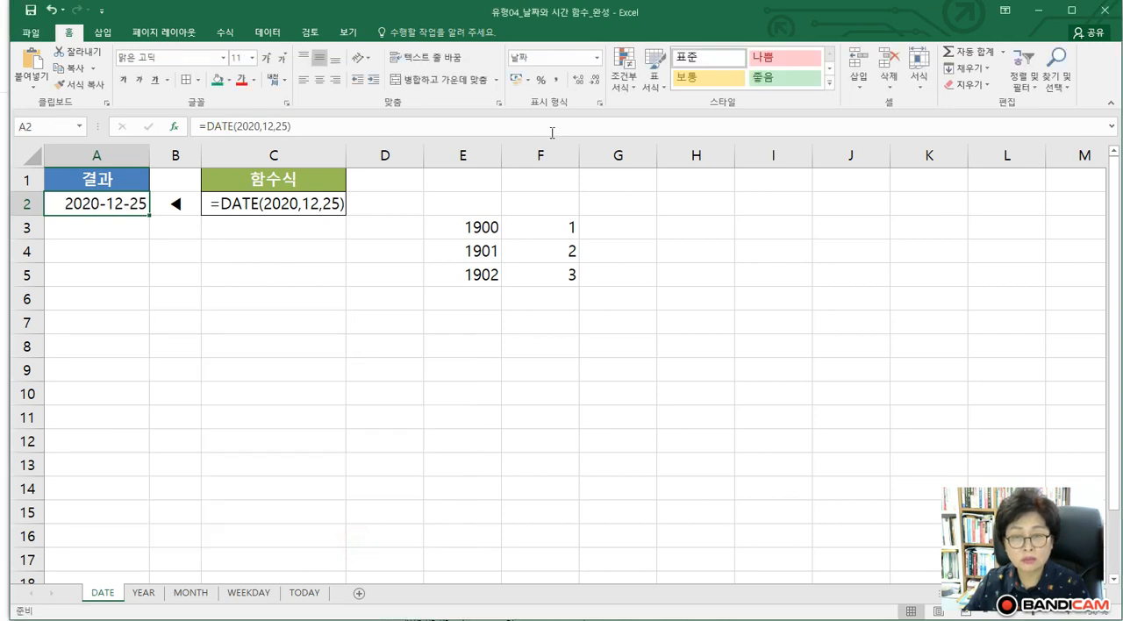
# Apply the General (일반) number format to cell A2 to show the date as a serial number
pyautogui.click(598, 57)
pyautogui.click(569, 90)
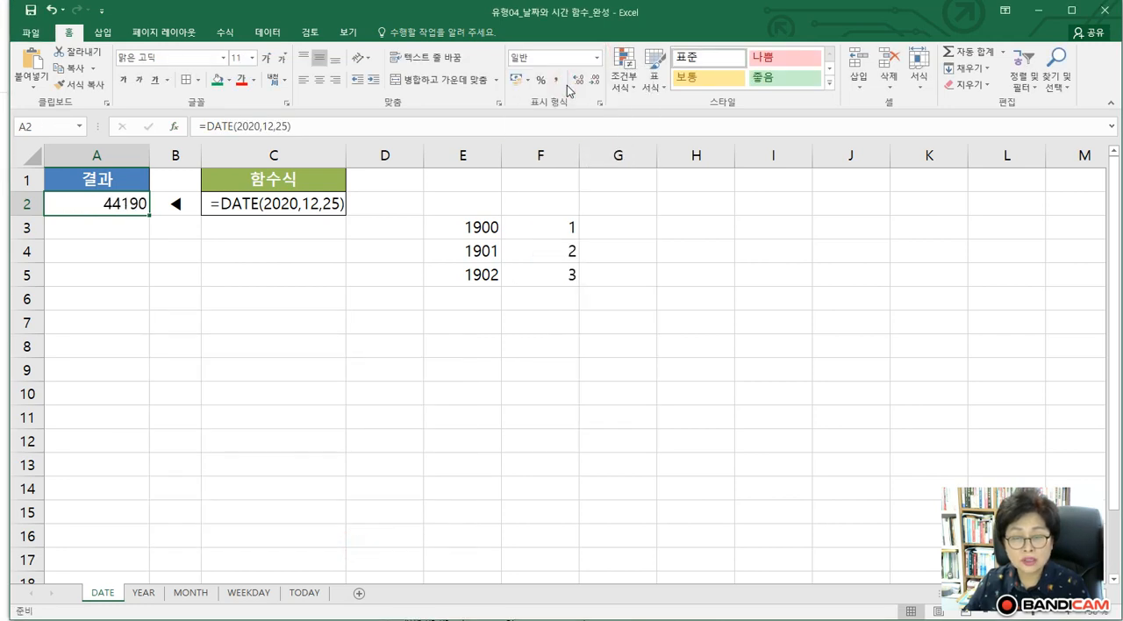
pyautogui.click(237, 345)
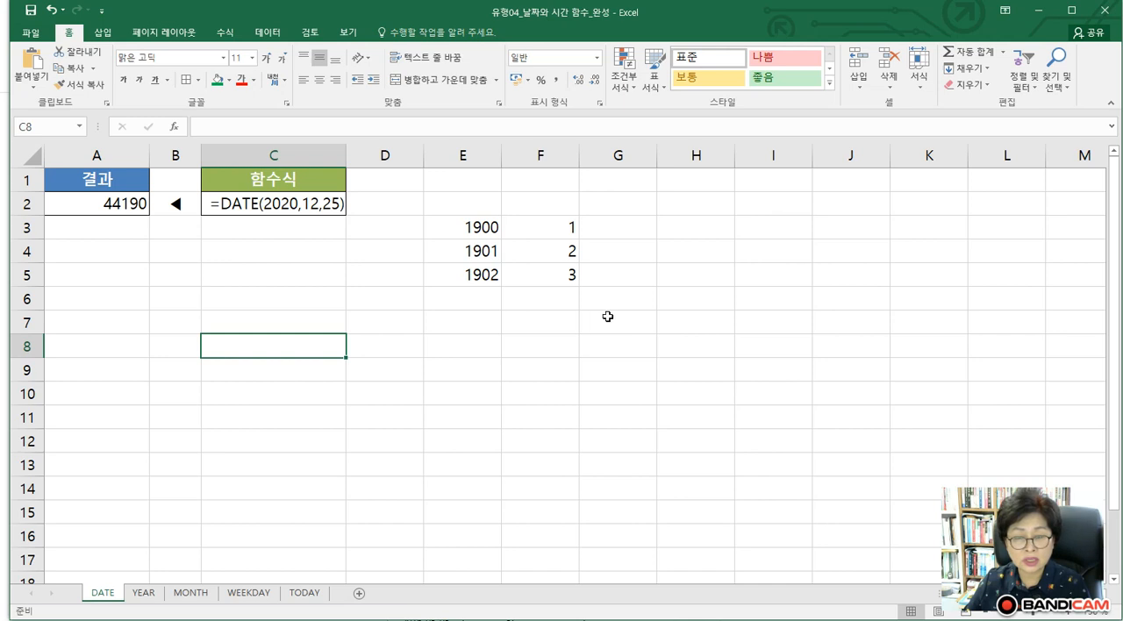
# Format cell A2 as a short date (간단한 날짜)
pyautogui.click(105, 207)
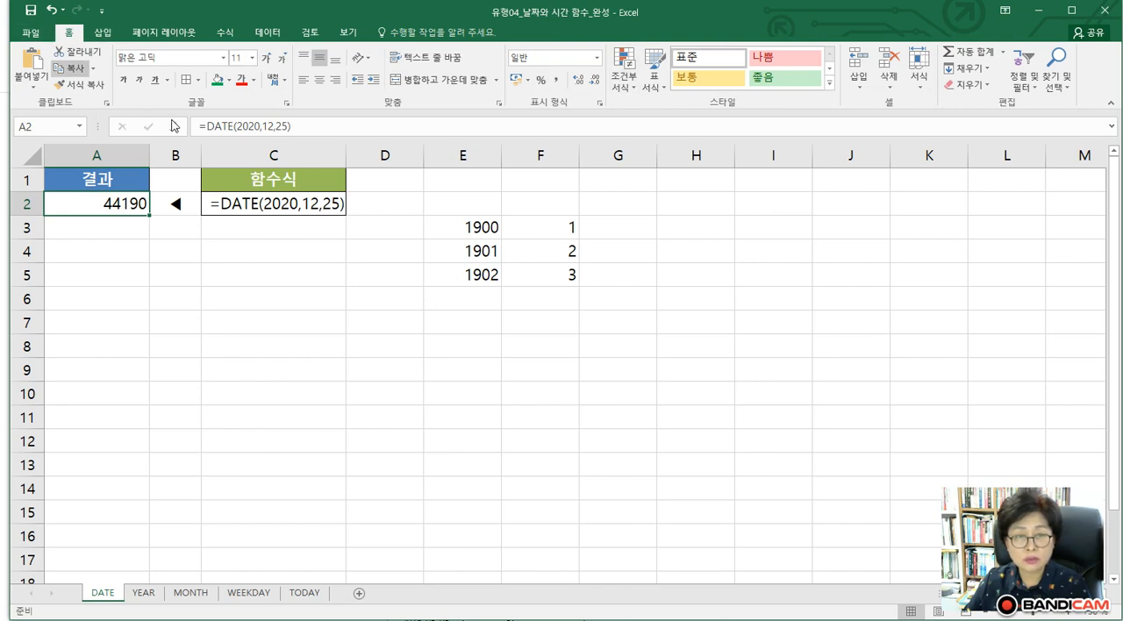
pyautogui.click(596, 60)
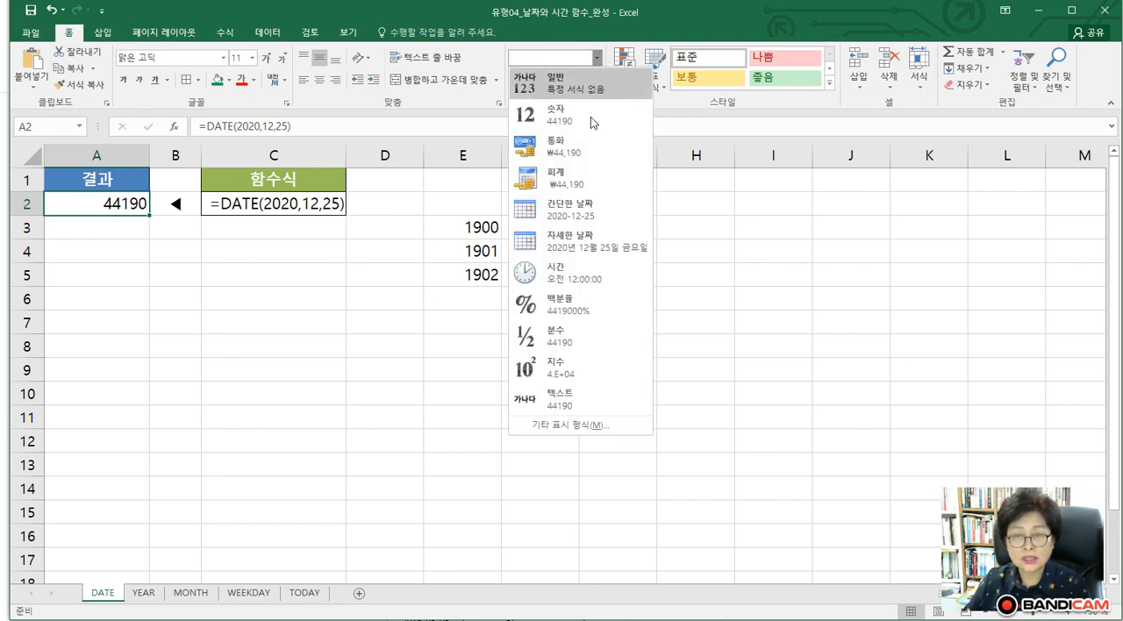
pyautogui.click(561, 219)
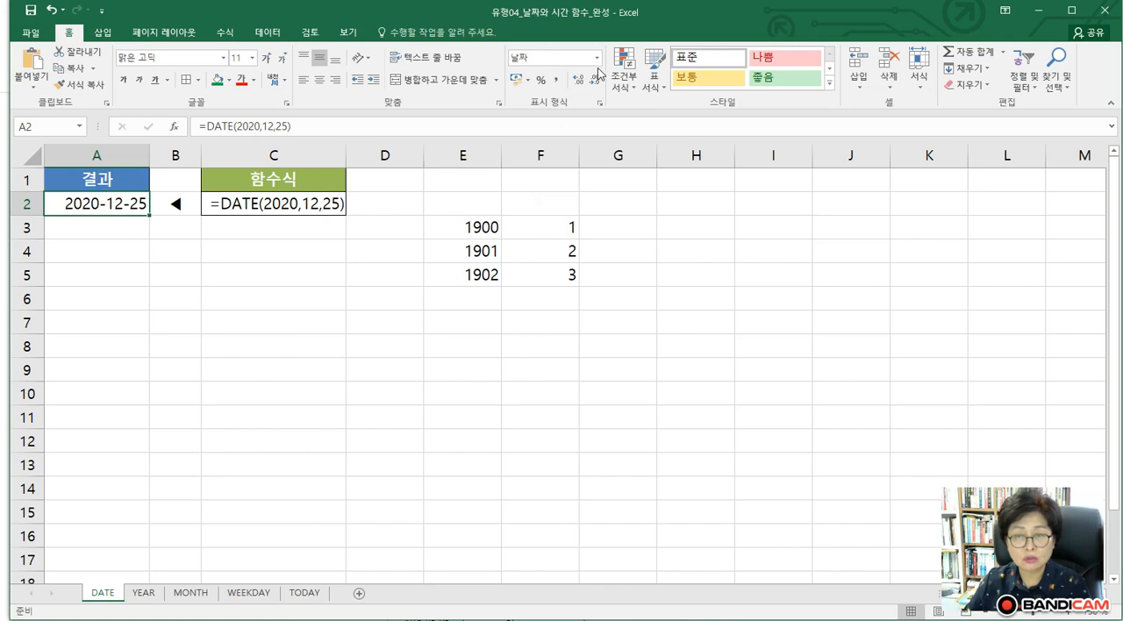
# Preview the custom formats yyyy/mm/dd and yyyy"년" mm"월" dd"일" for A2, and apply yyyy-mm-dd
pyautogui.click(600, 104)
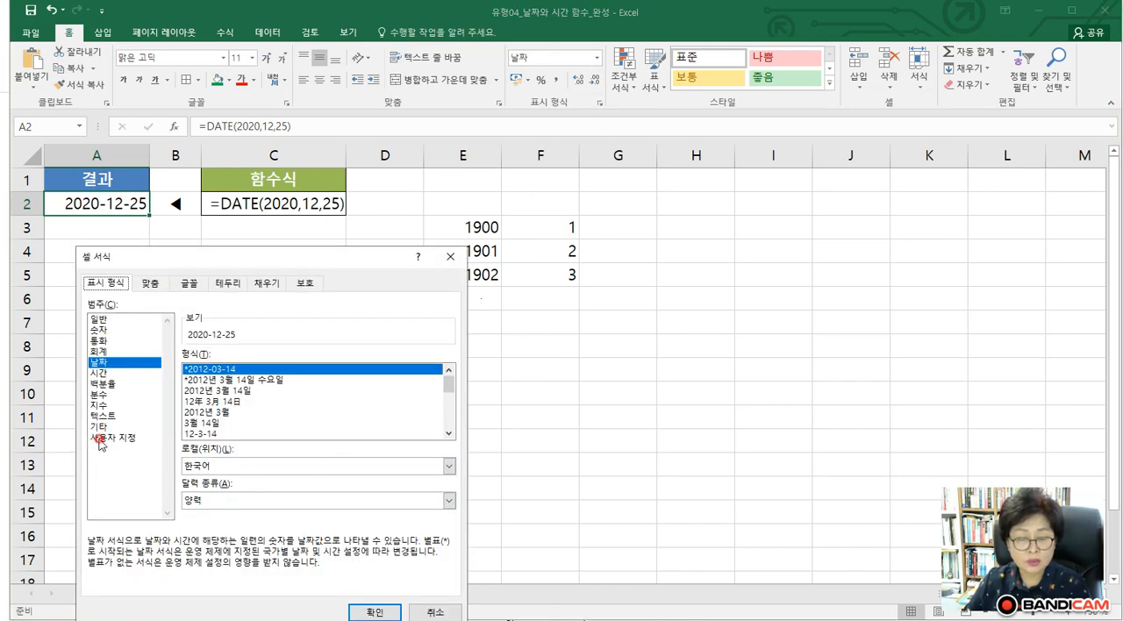
pyautogui.click(101, 438)
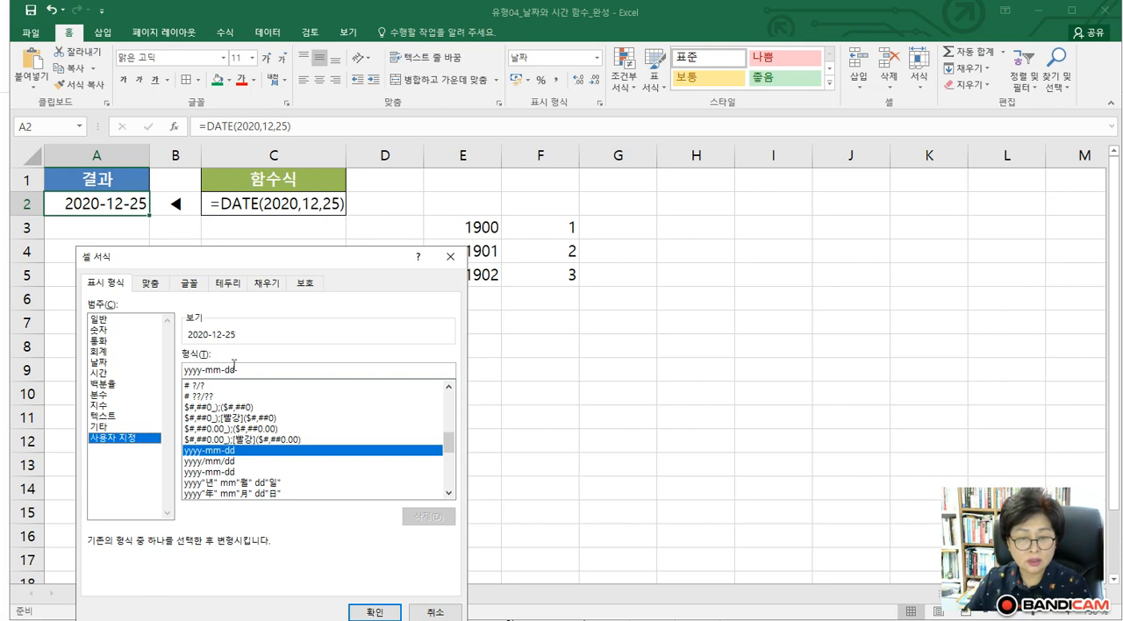
pyautogui.click(204, 461)
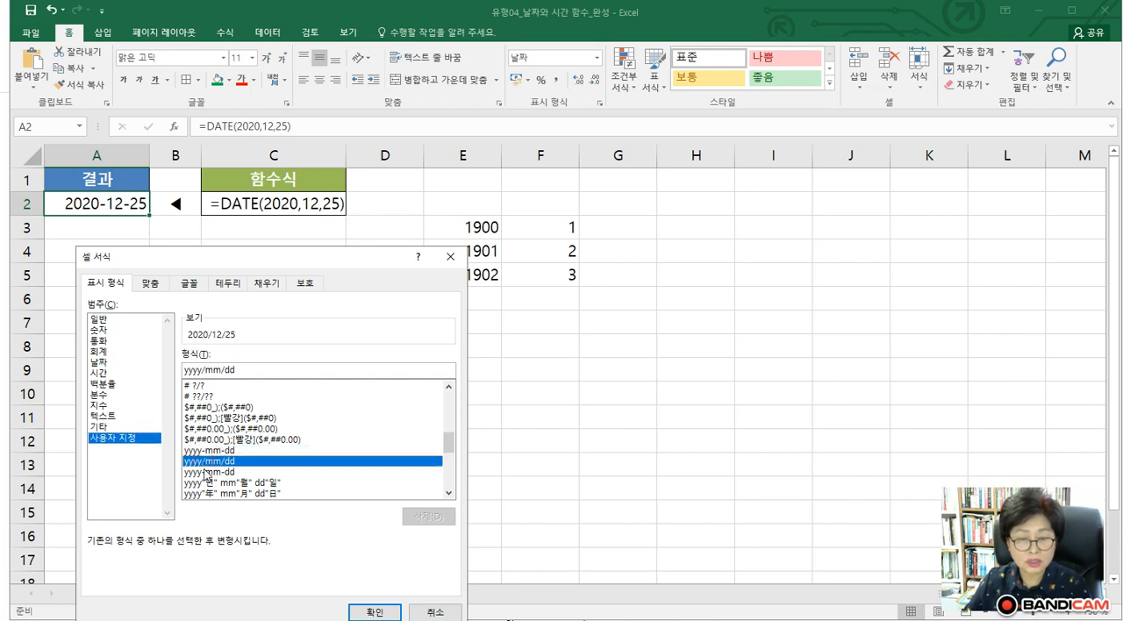
pyautogui.click(204, 482)
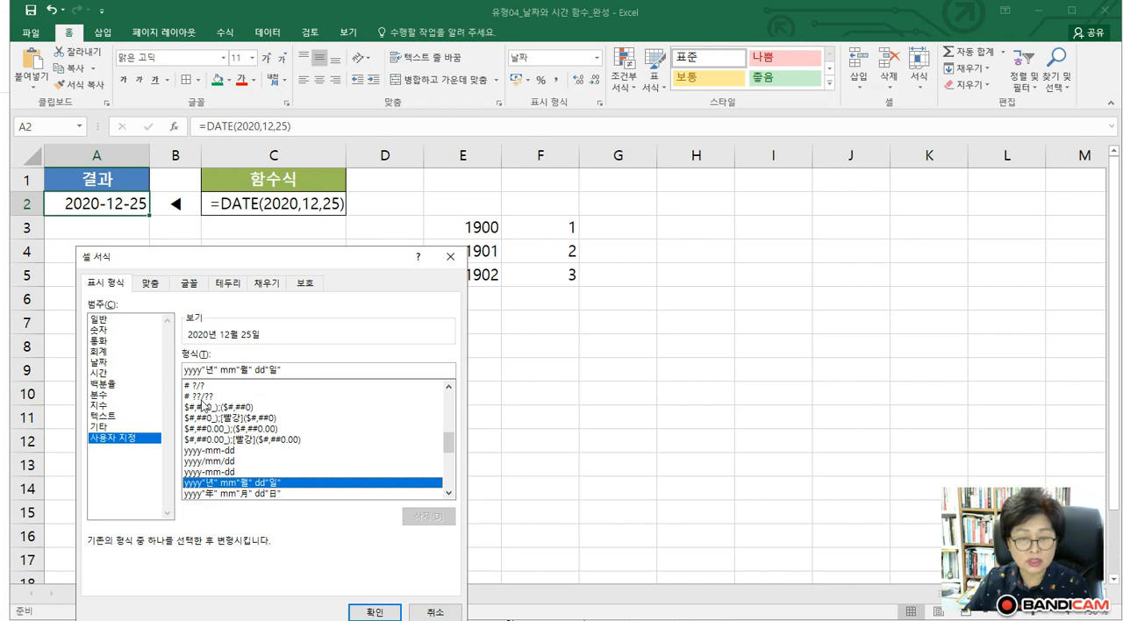
pyautogui.click(211, 450)
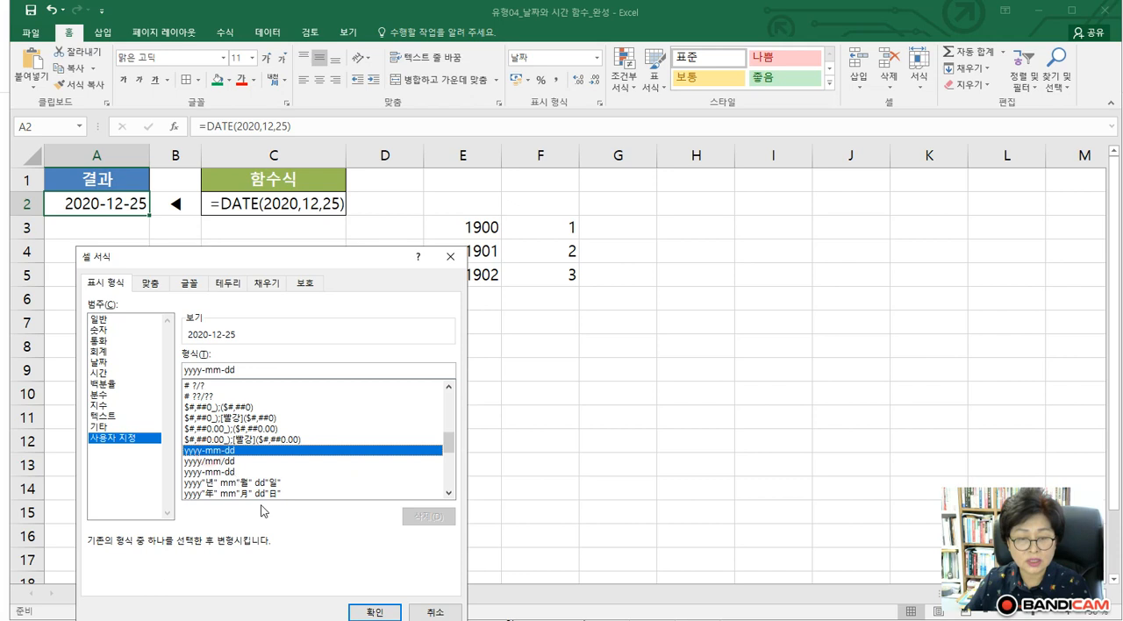
pyautogui.click(371, 610)
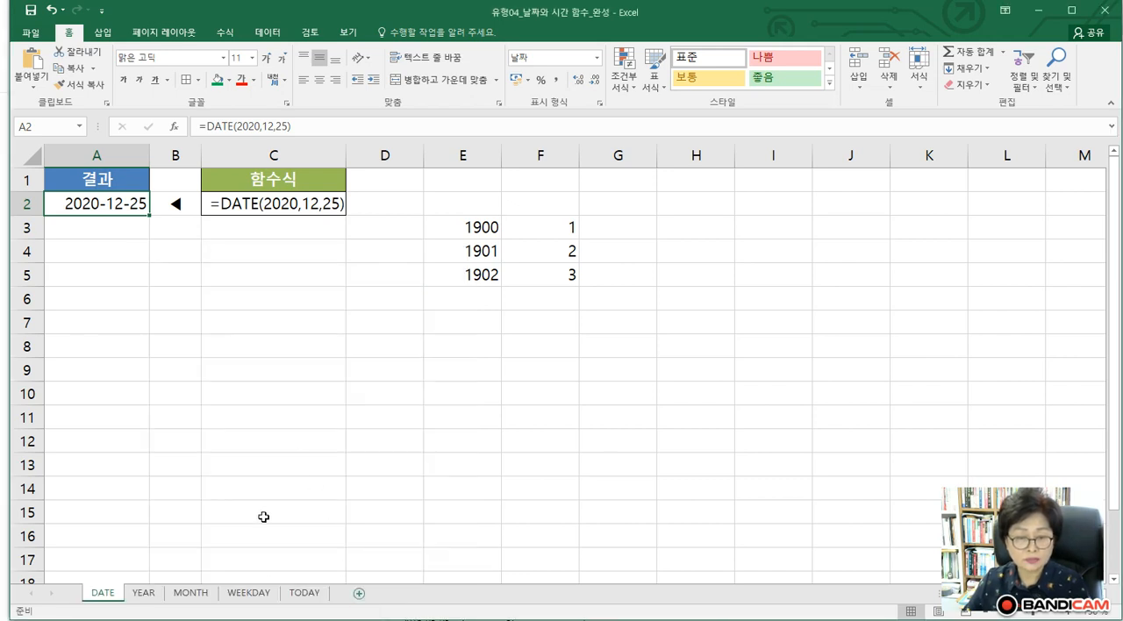
# On the YEAR sheet, examine the Serial_number argument and result of the YEAR function in cell A2
pyautogui.click(144, 594)
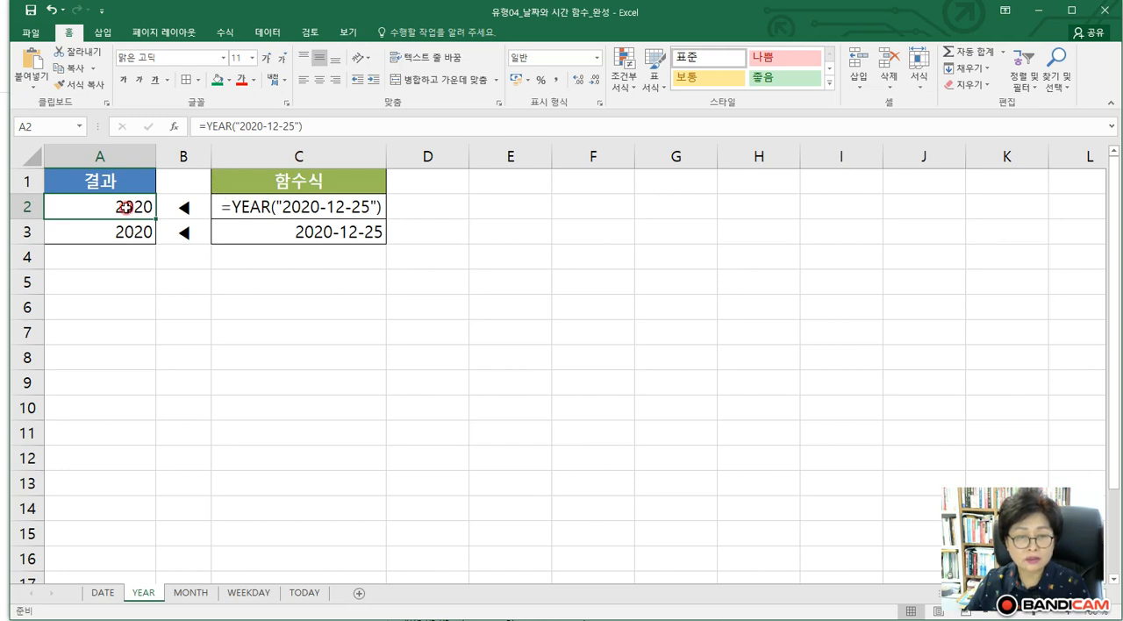
pyautogui.click(208, 126)
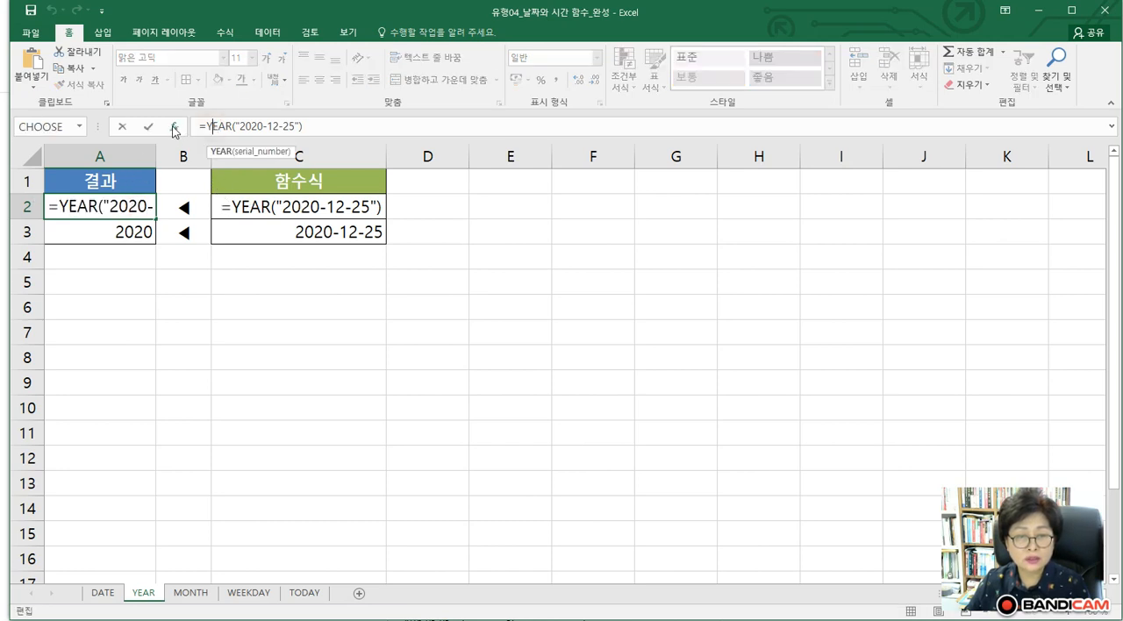
pyautogui.click(175, 128)
pyautogui.moveTo(160, 355); pyautogui.dragTo(253, 326)
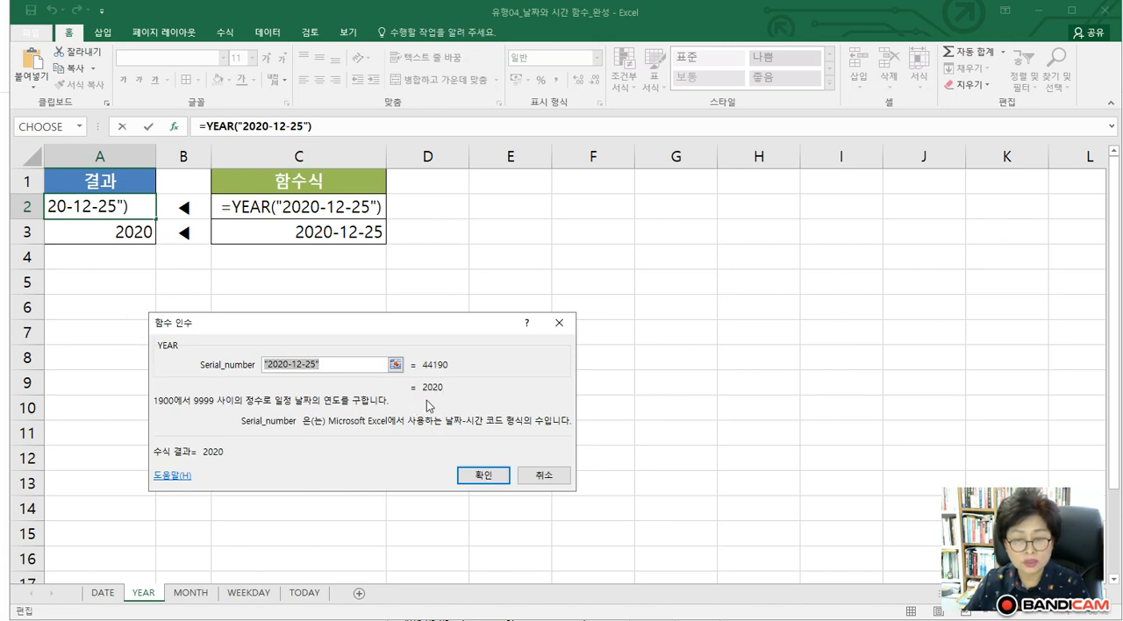
pyautogui.click(483, 476)
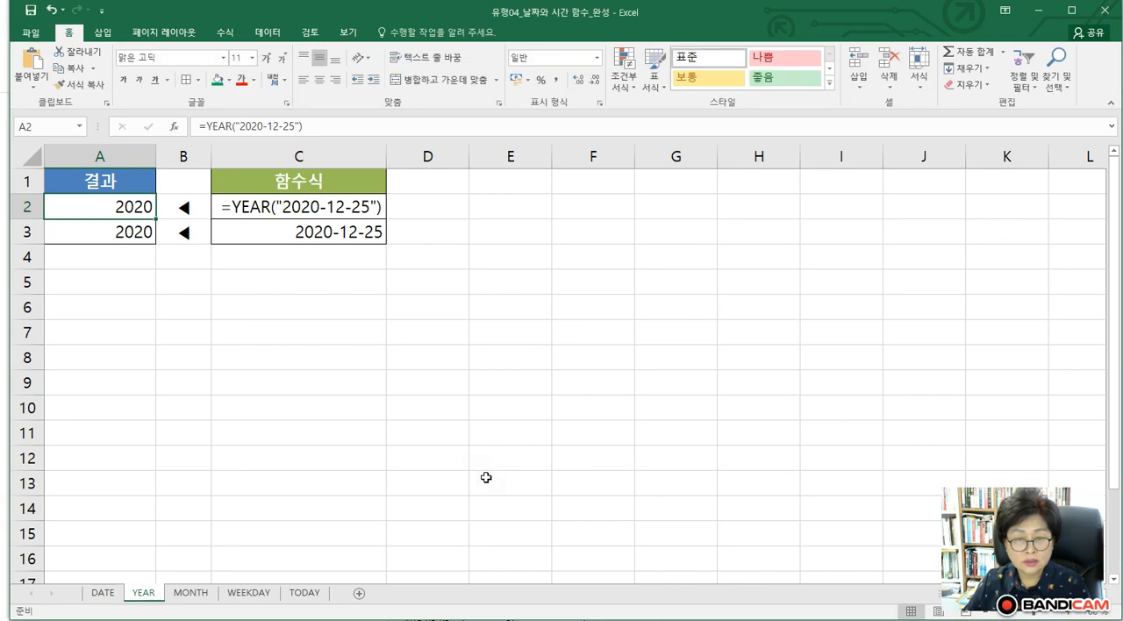
# On the MONTH sheet, examine the Serial_number argument and result of the MONTH function in cell A2
pyautogui.click(196, 600)
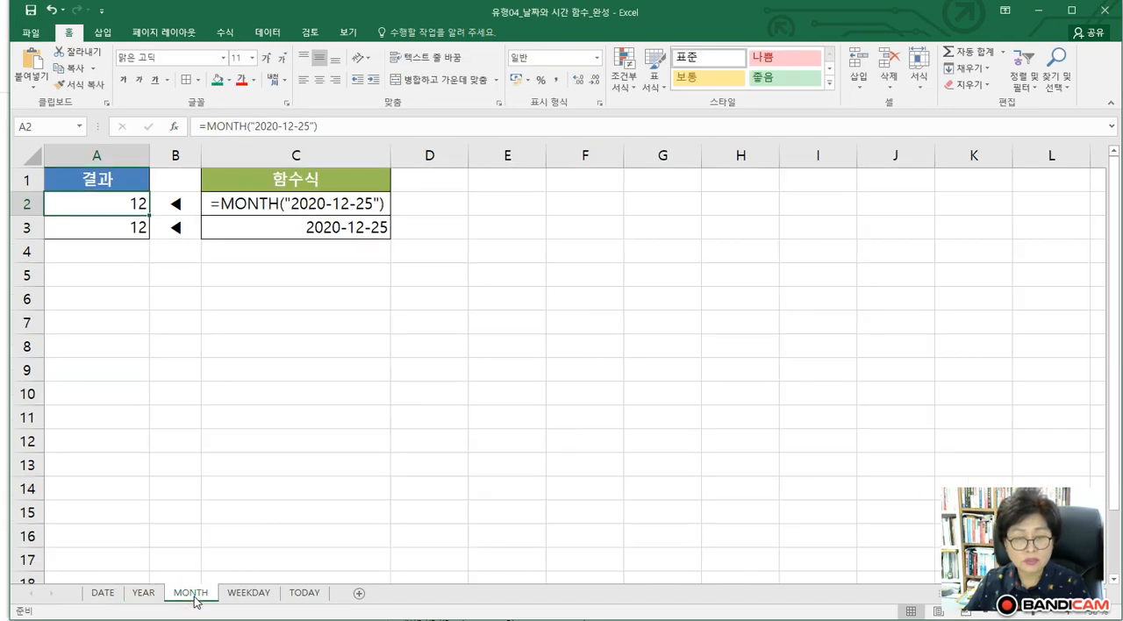
pyautogui.click(111, 208)
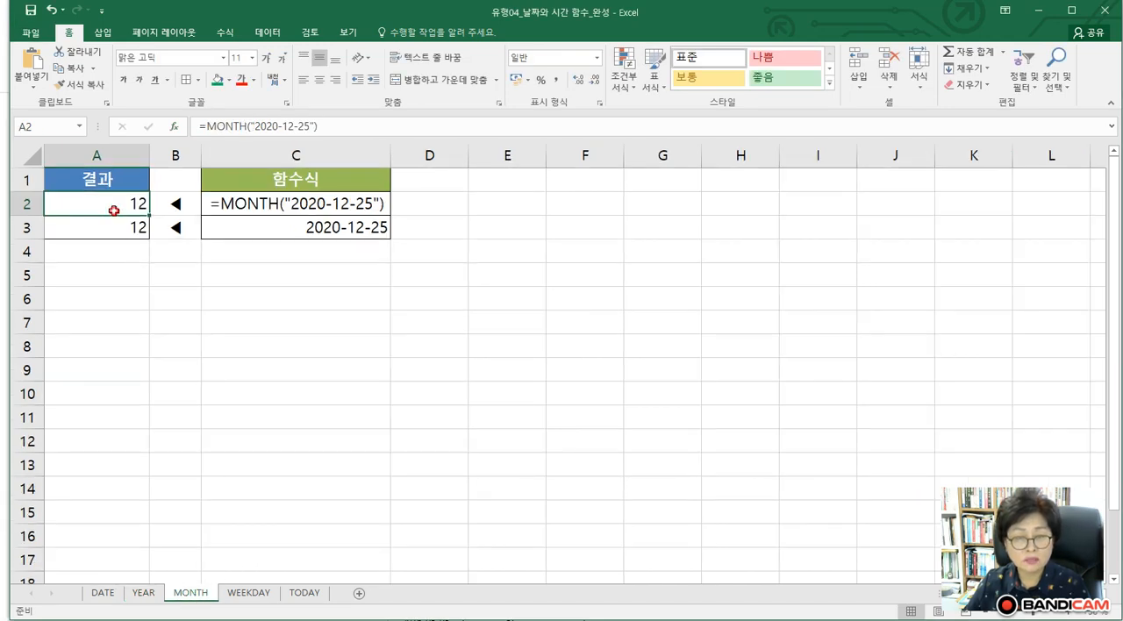
pyautogui.click(210, 126)
pyautogui.click(174, 127)
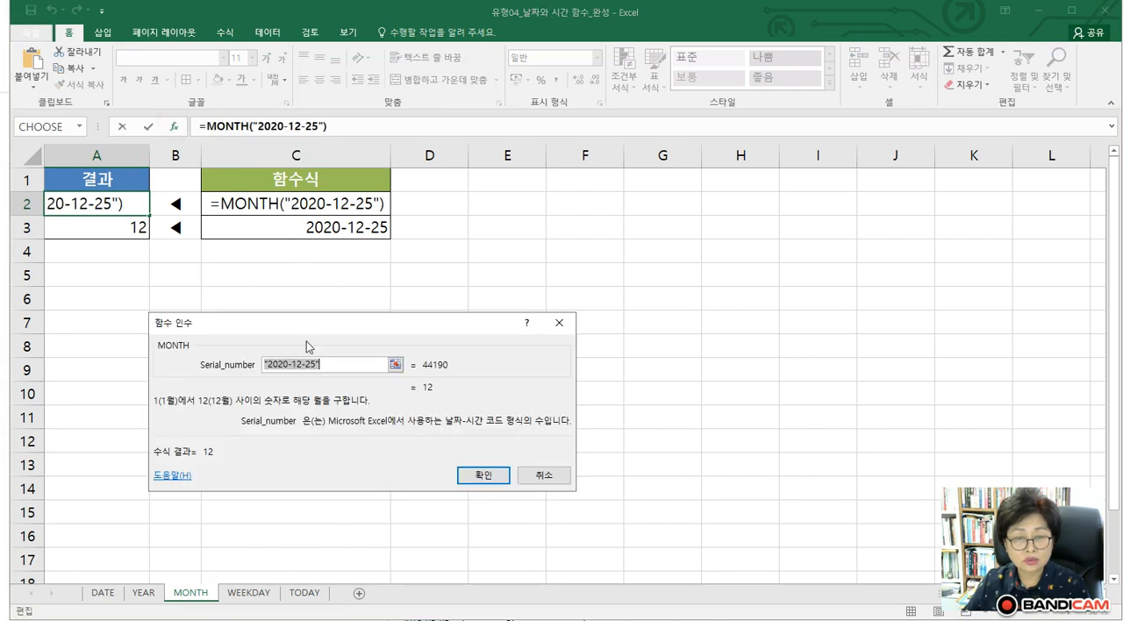
pyautogui.click(336, 365)
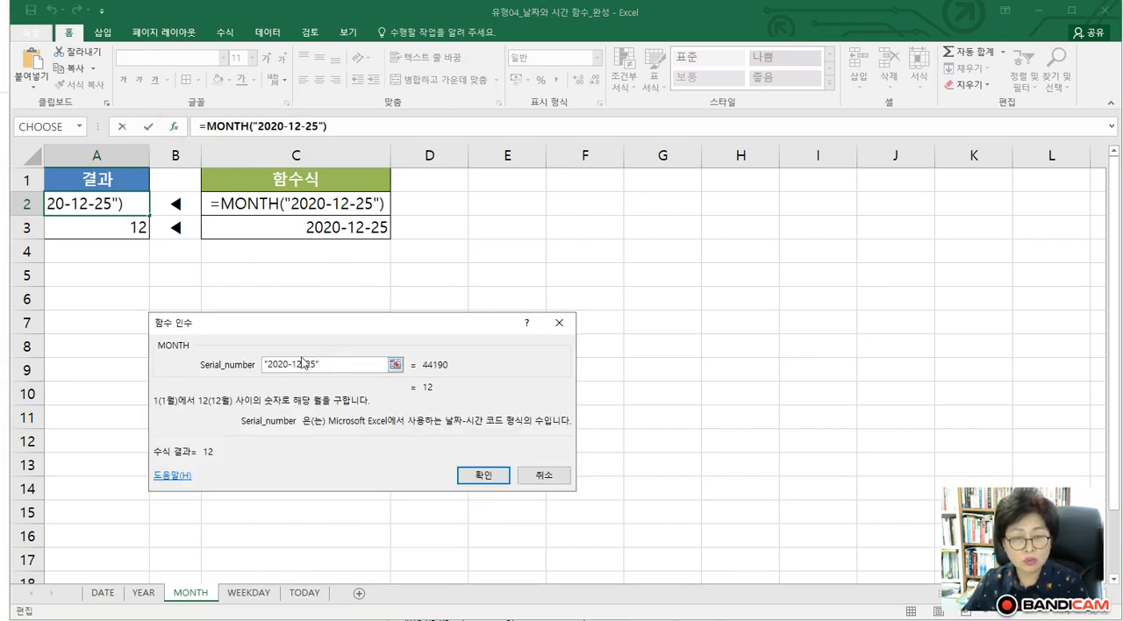
pyautogui.click(480, 475)
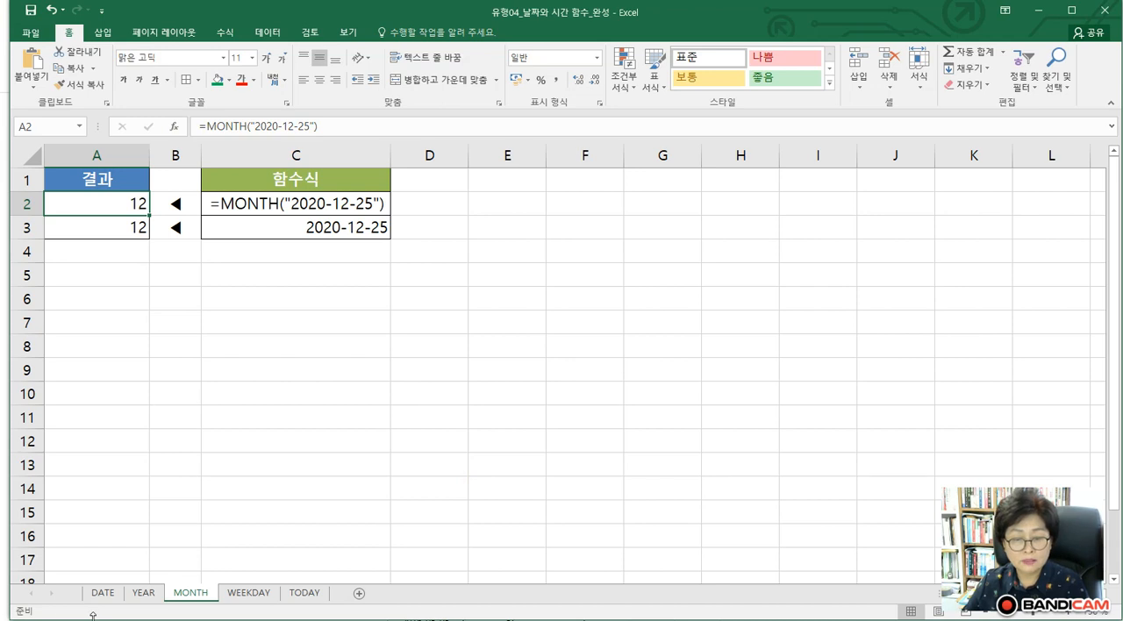
# On the WEEKDAY sheet, examine the Serial_number and Return_type arguments of the WEEKDAY function in B2 against the weekday type table
pyautogui.click(241, 595)
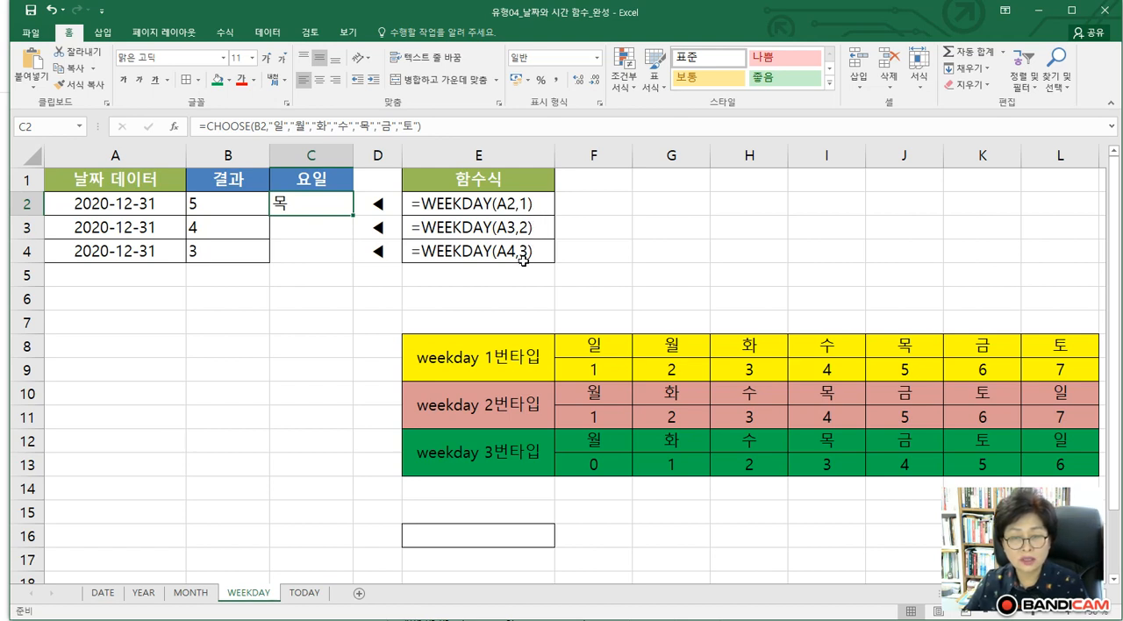
pyautogui.click(106, 205)
pyautogui.click(245, 201)
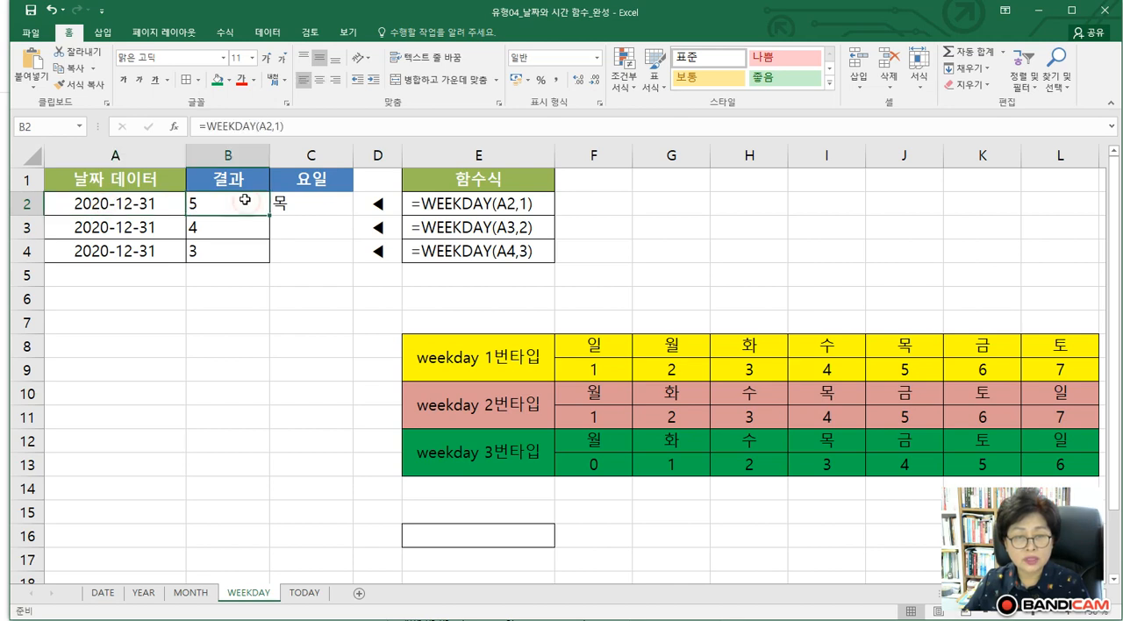
pyautogui.click(175, 126)
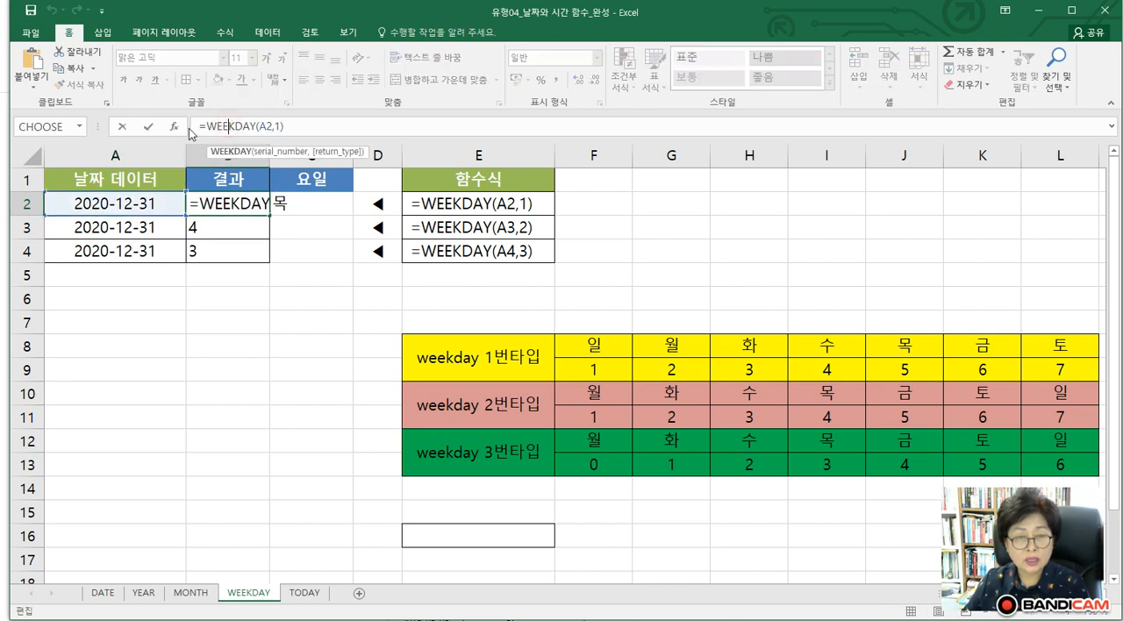
pyautogui.moveTo(259, 307); pyautogui.dragTo(138, 312)
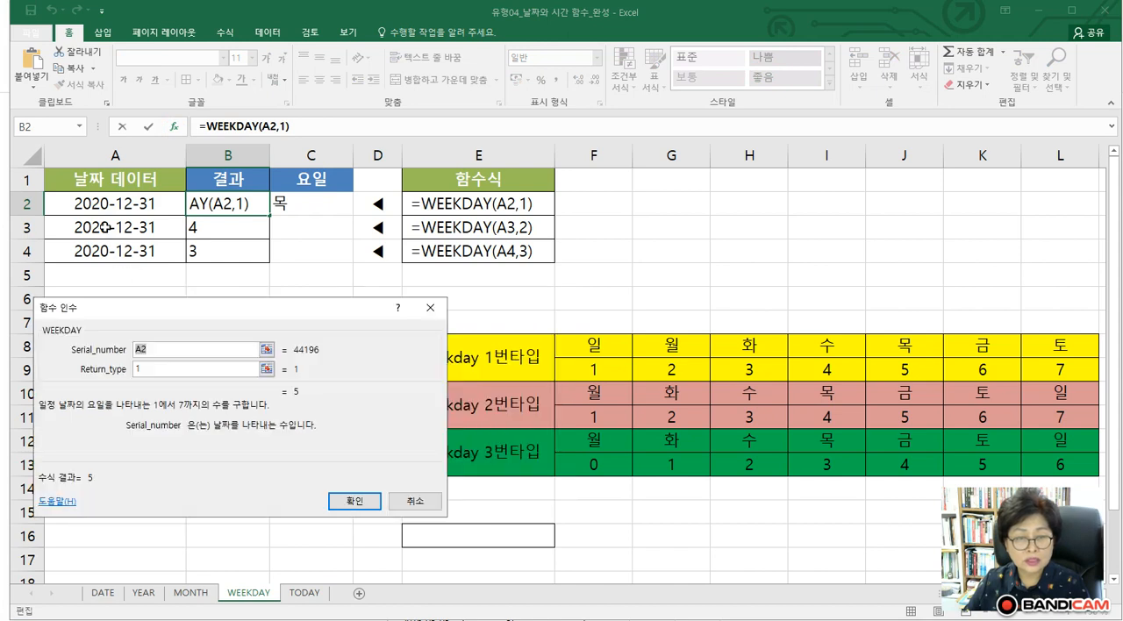
pyautogui.doubleClick(149, 370)
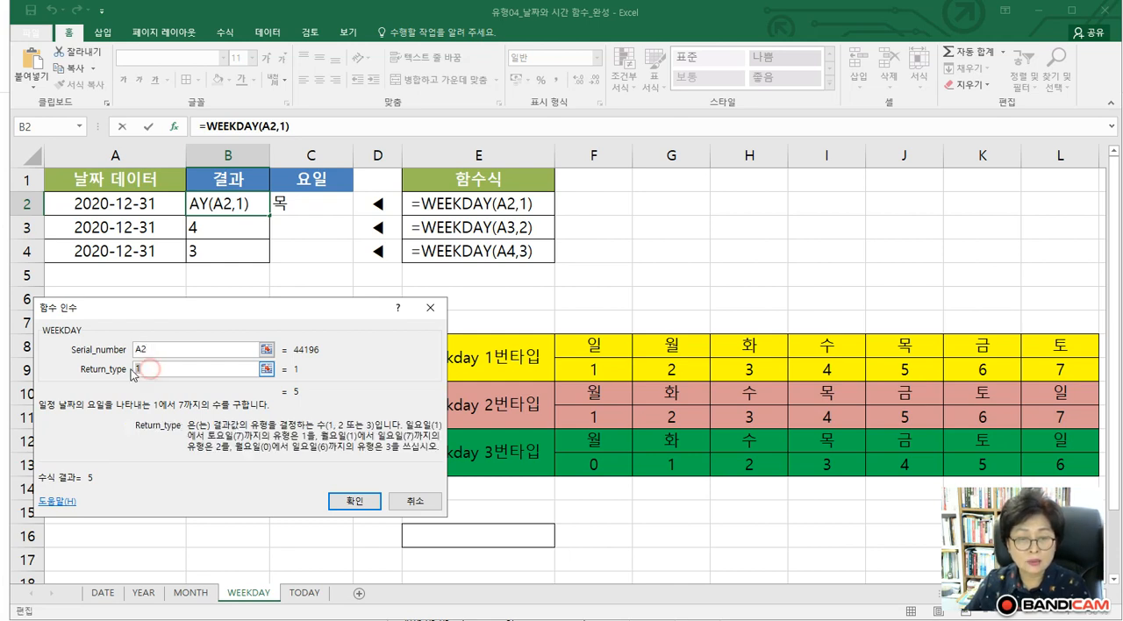
pyautogui.moveTo(339, 307); pyautogui.dragTo(277, 409)
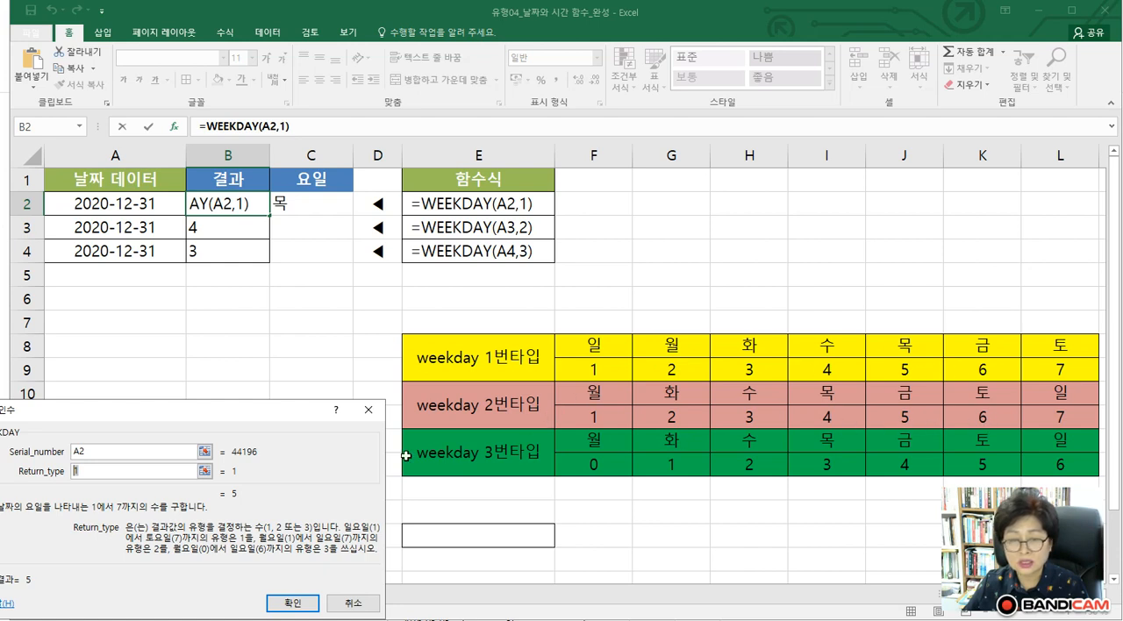
pyautogui.moveTo(219, 419); pyautogui.dragTo(308, 305)
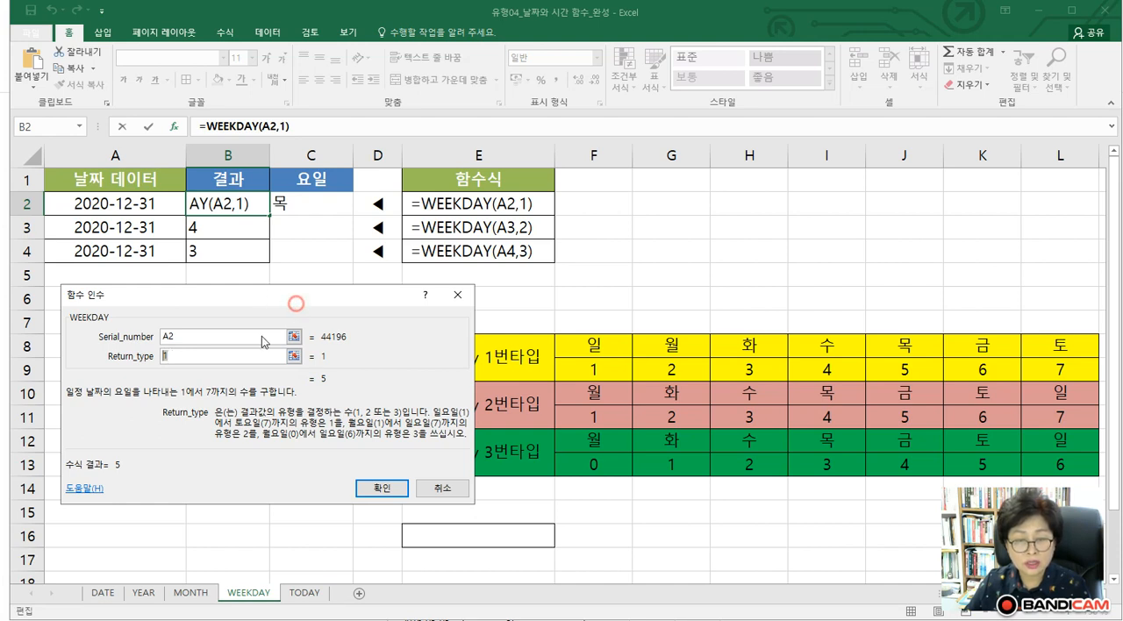
pyautogui.moveTo(293, 298); pyautogui.dragTo(244, 339)
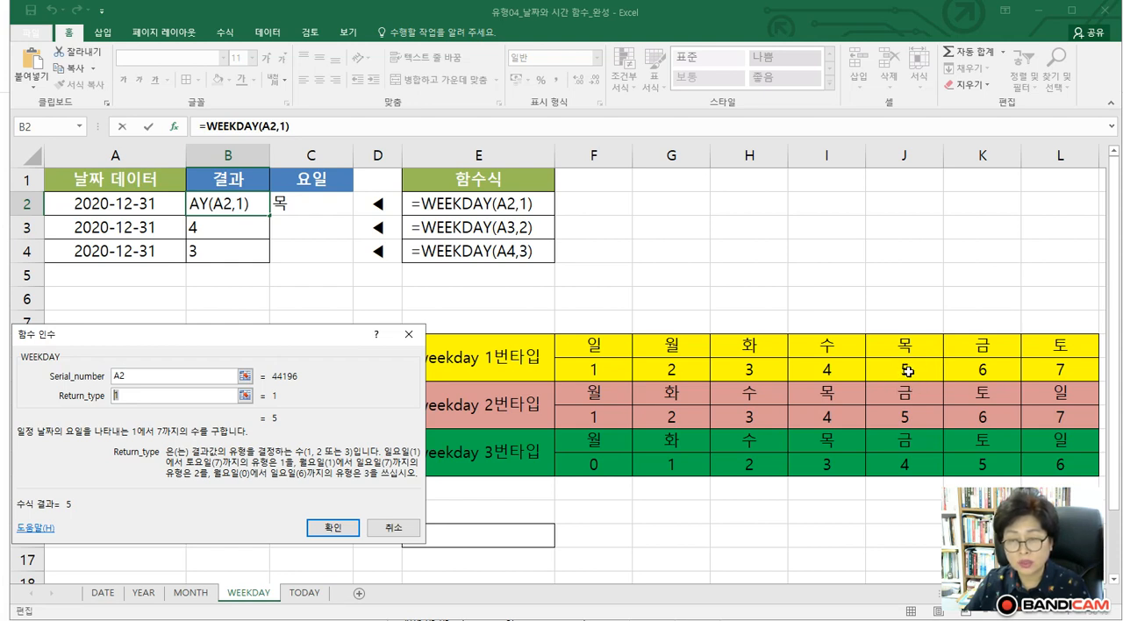
pyautogui.click(331, 528)
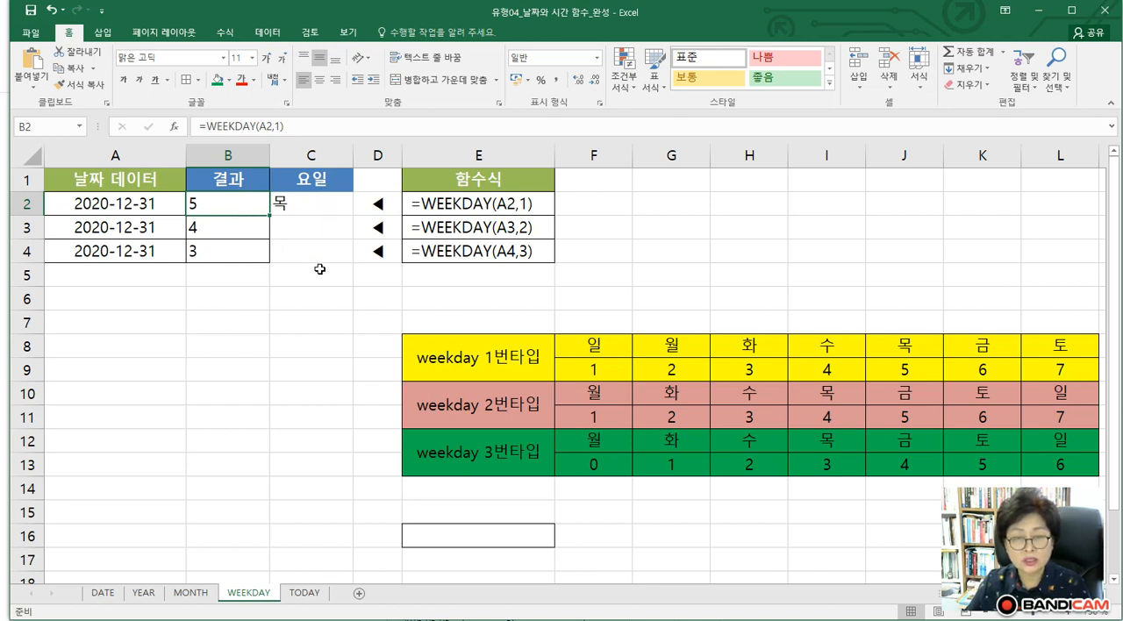
# Re-enter B2 as the Index_num argument of the CHOOSE function in cell C2
pyautogui.click(301, 207)
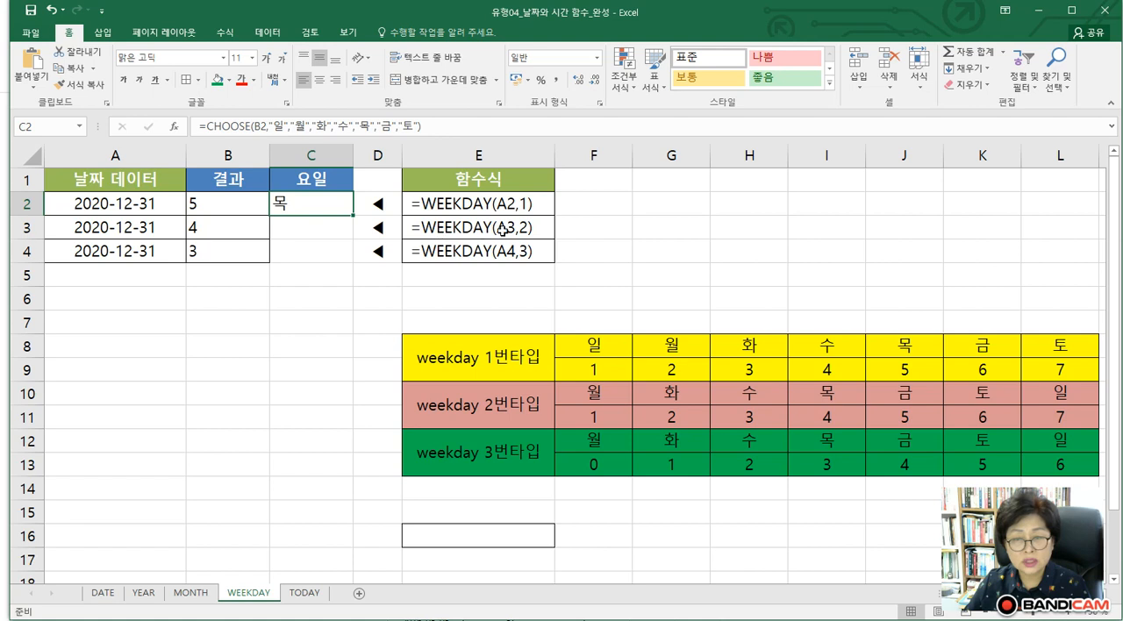
pyautogui.click(309, 208)
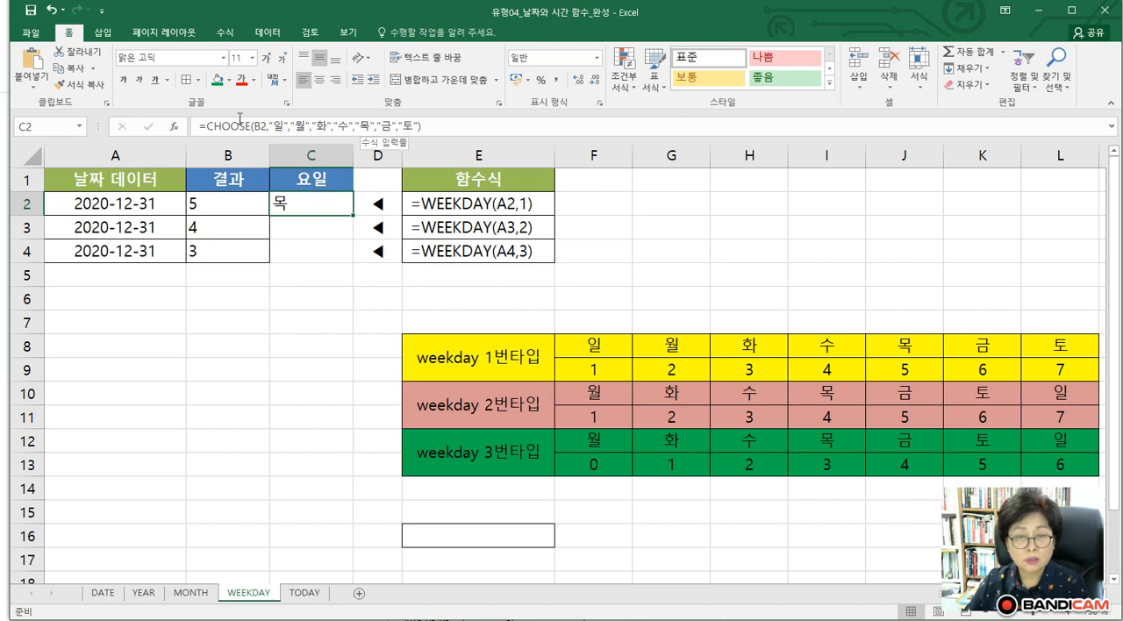
pyautogui.click(225, 125)
pyautogui.click(175, 127)
pyautogui.moveTo(203, 306); pyautogui.dragTo(458, 312)
pyautogui.doubleClick(420, 348)
pyautogui.press('BackSpace')
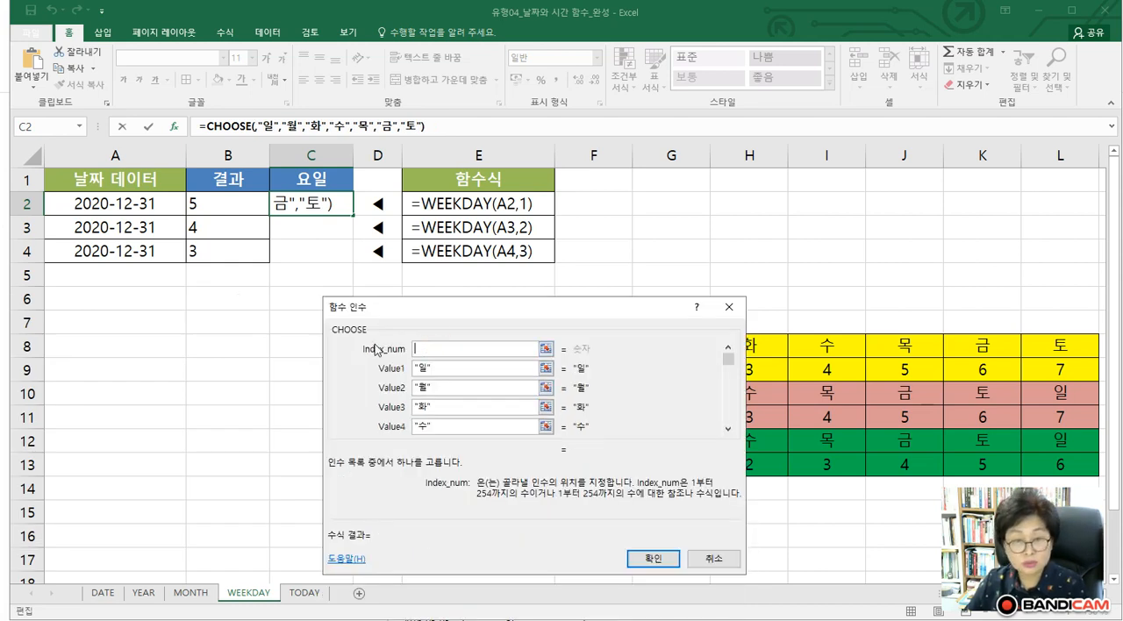
pyautogui.click(233, 208)
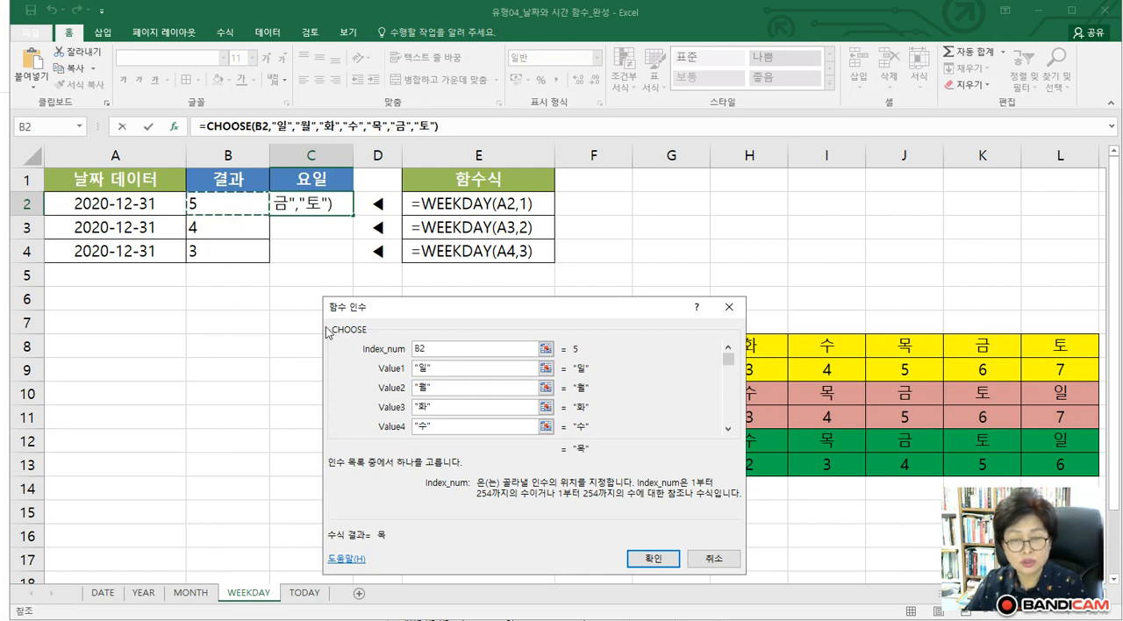
# Enter 일, 월, 화, 수, 목, 금 and 토 as Value1 to Value7 of the CHOOSE function in C2 and accept the formula
pyautogui.press('Tab')
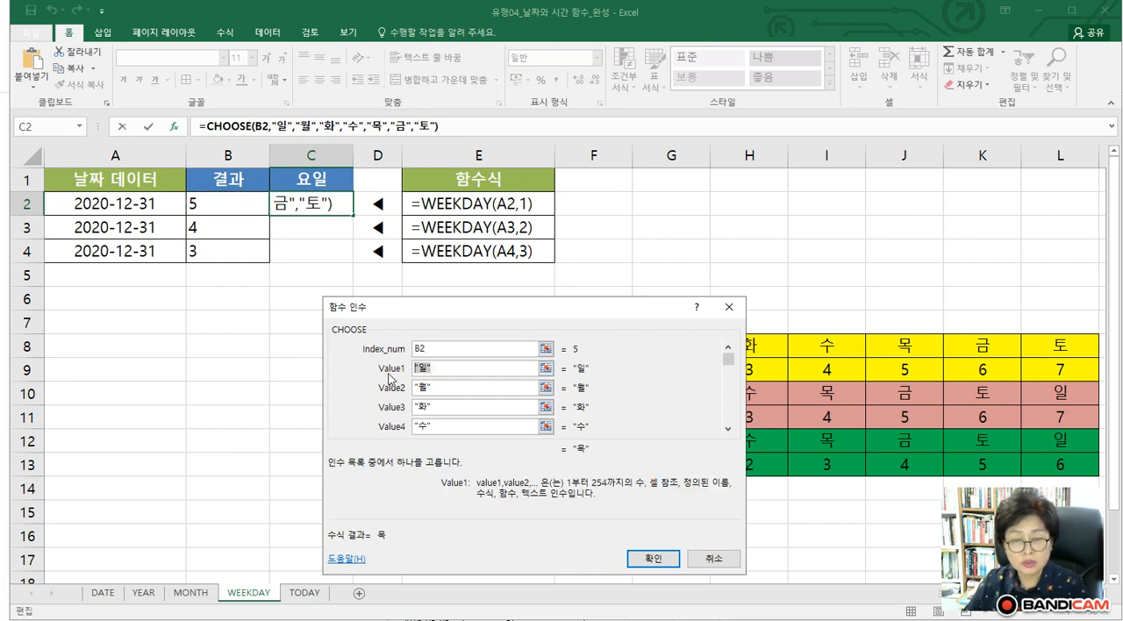
pyautogui.write('ㅇ')
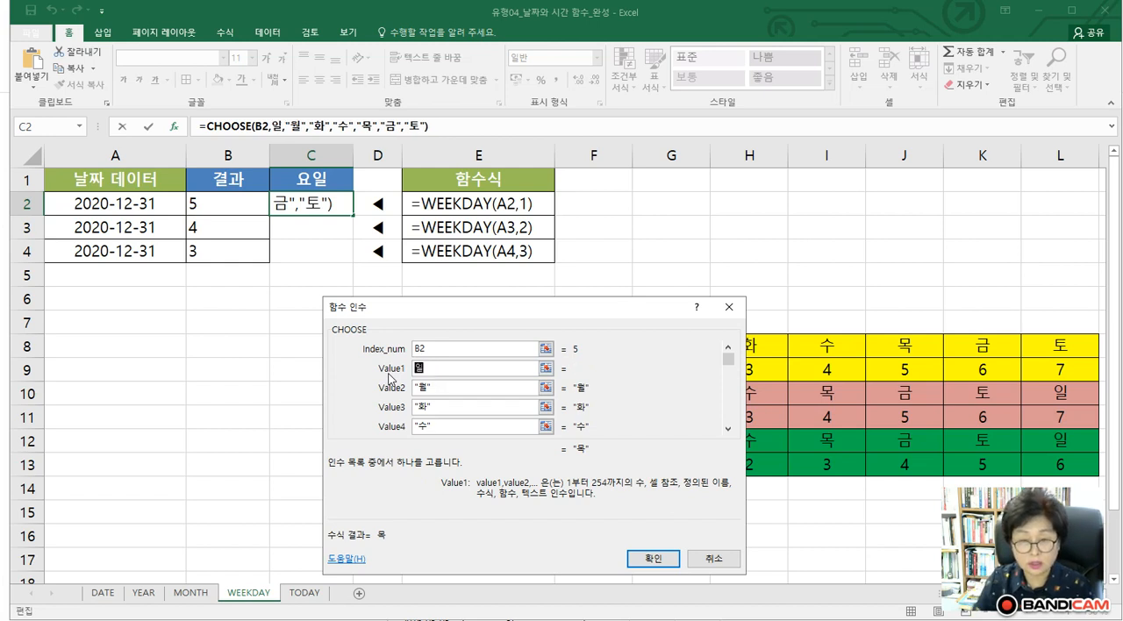
pyautogui.press('Tab')
pyautogui.write('워')
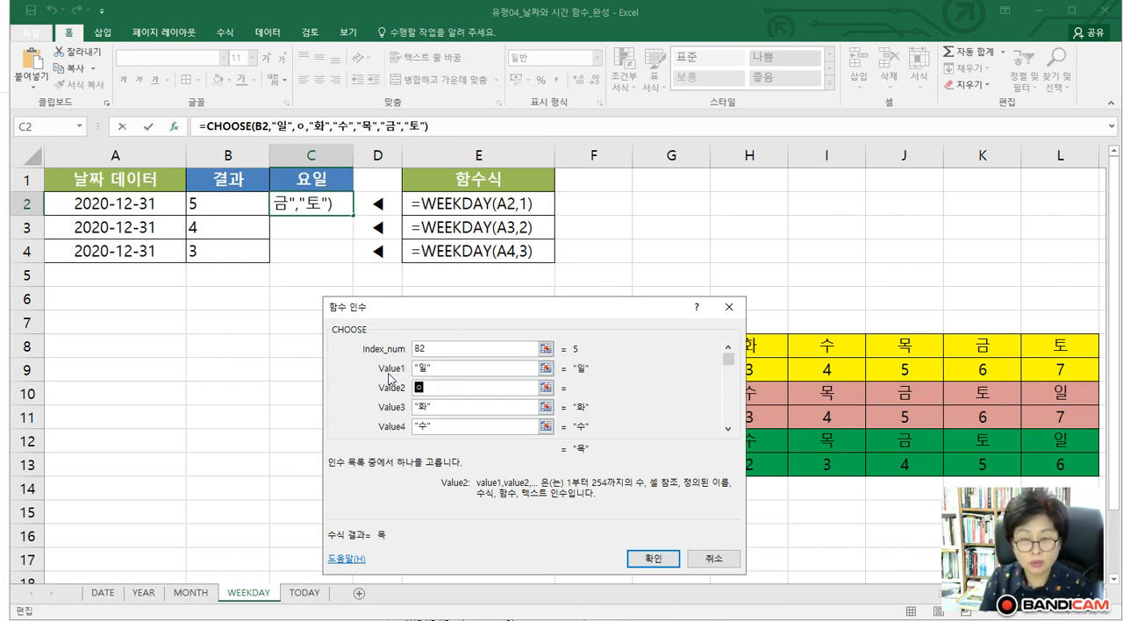
pyautogui.write('ㄹ')
pyautogui.press('Tab')
pyautogui.write('화')
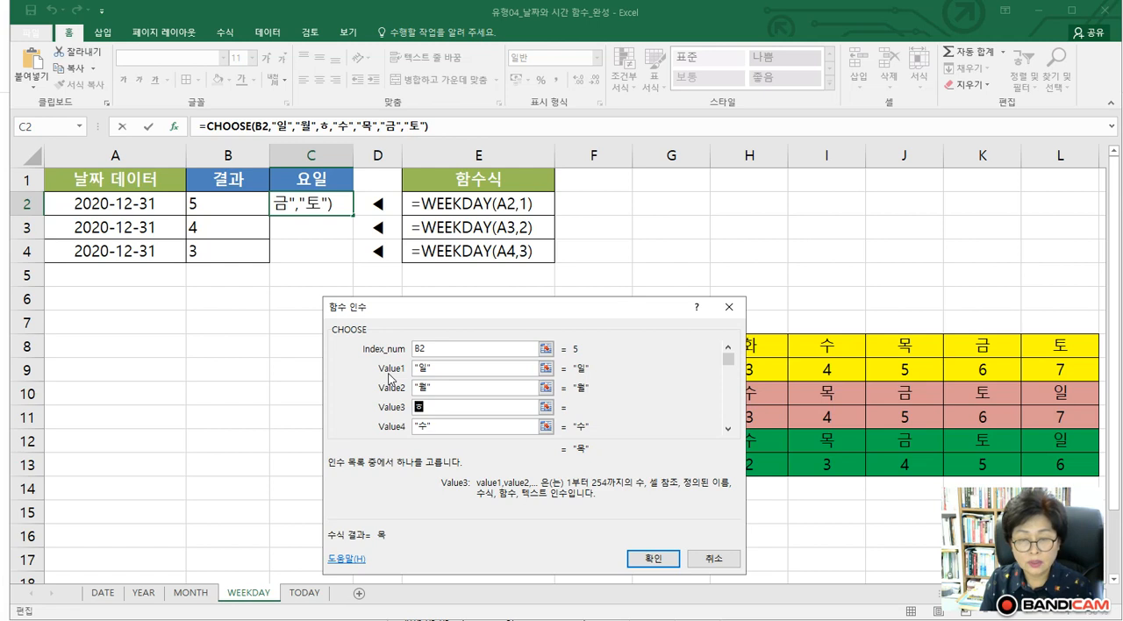
pyautogui.press('Tab')
pyautogui.write('ㅅㅜ')
pyautogui.press('Tab')
pyautogui.write('목')
pyautogui.press('Tab')
pyautogui.write('금')
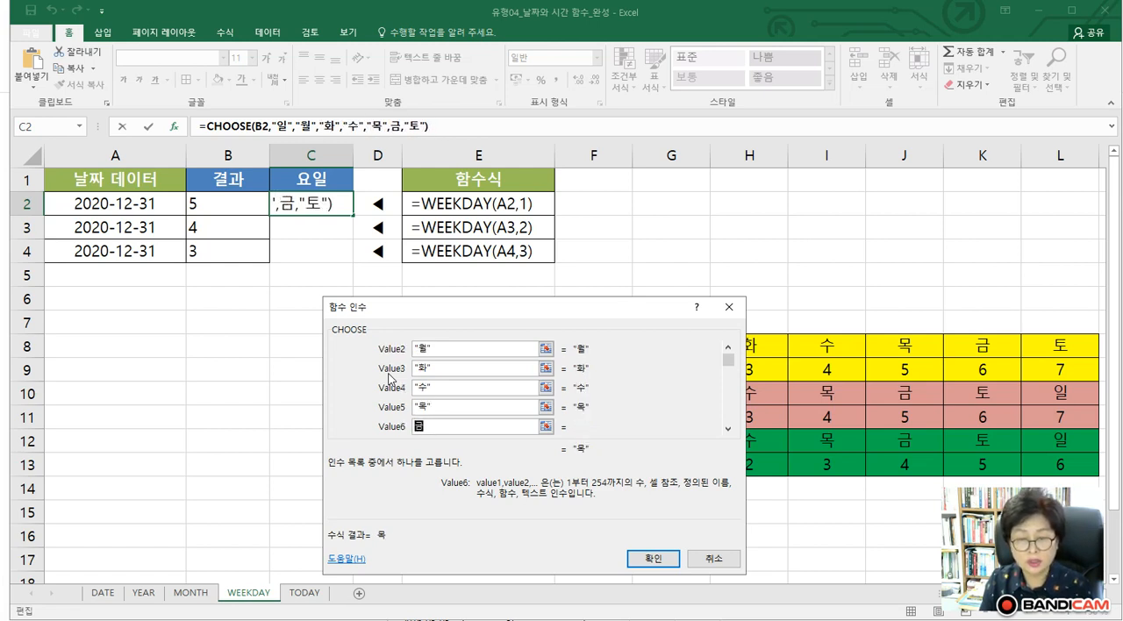
pyautogui.press('Tab')
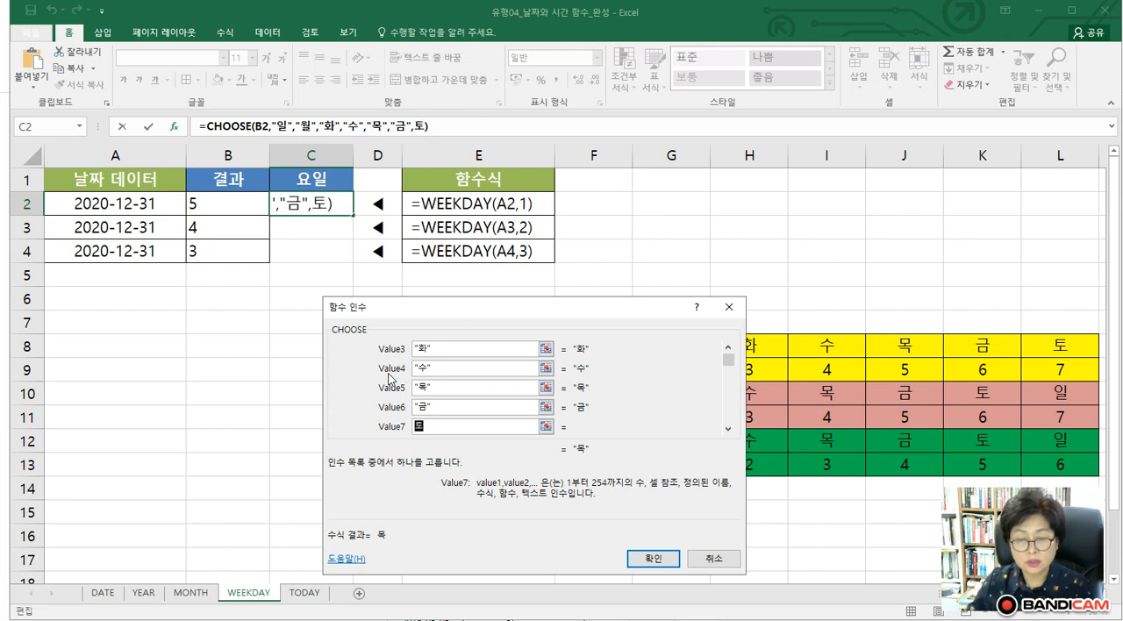
pyautogui.click(630, 557)
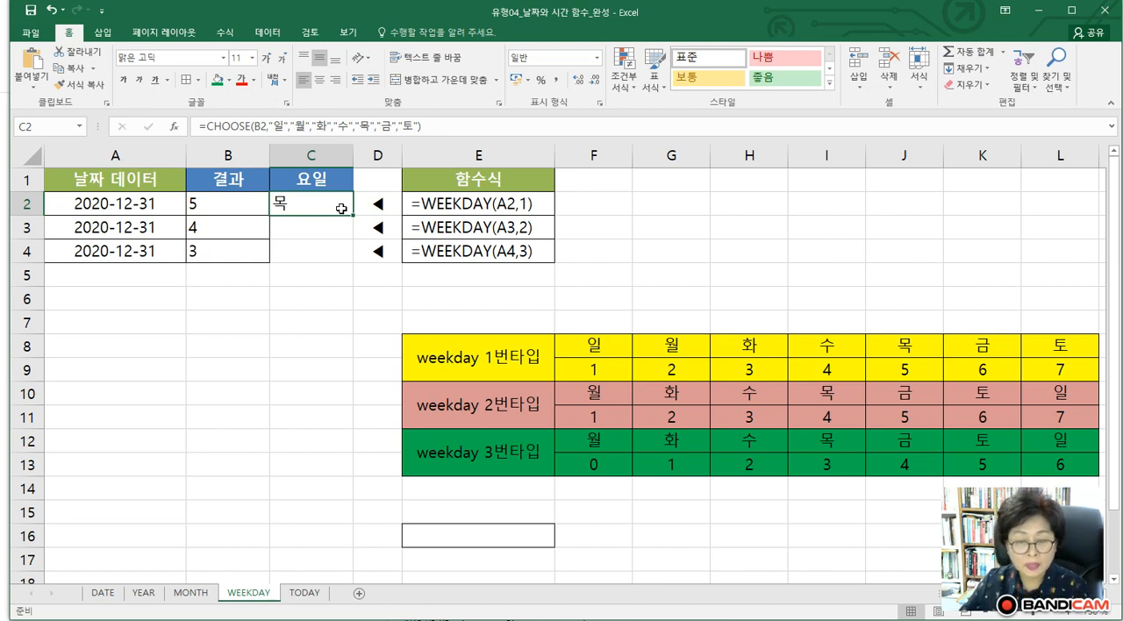
# On the TODAY sheet, examine the formula and function arguments of the TODAY function in cell A2
pyautogui.click(304, 594)
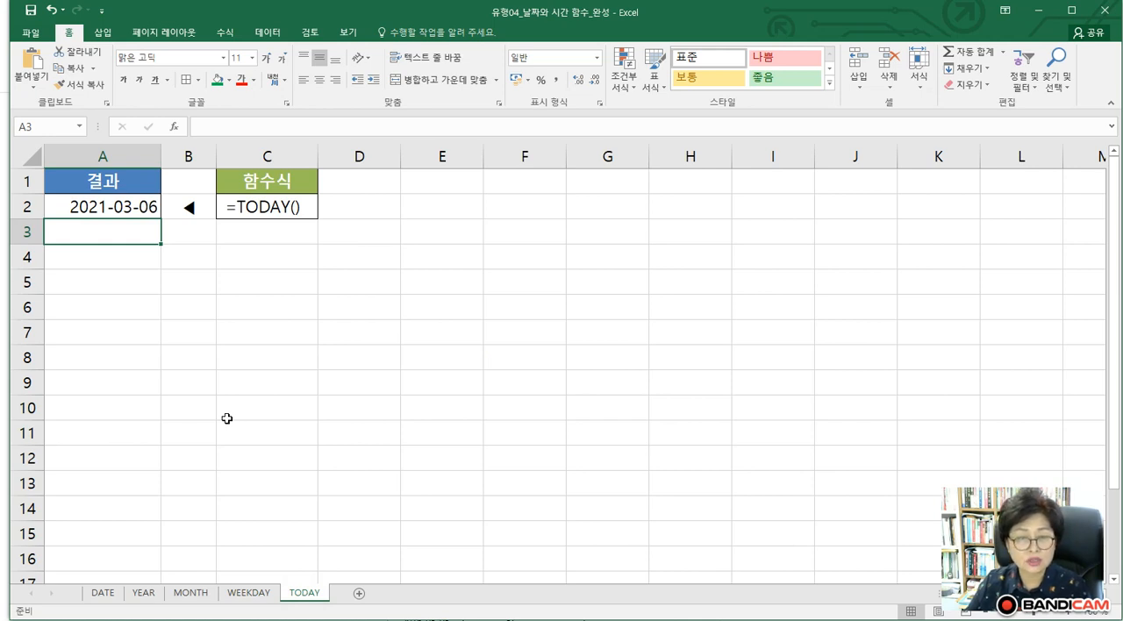
pyautogui.click(112, 208)
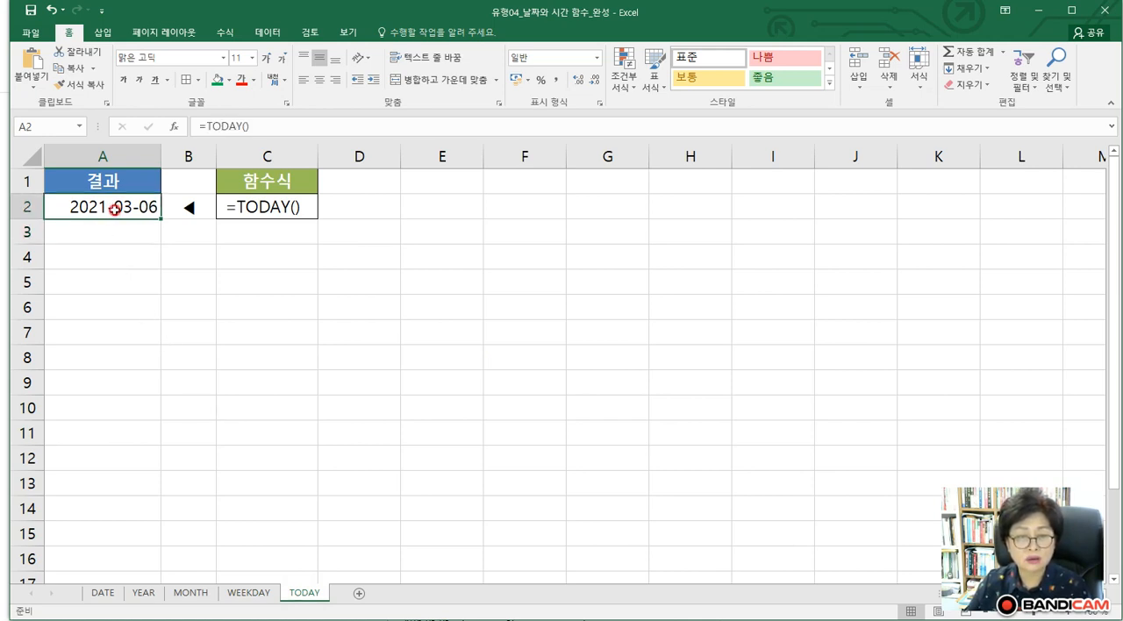
pyautogui.click(229, 126)
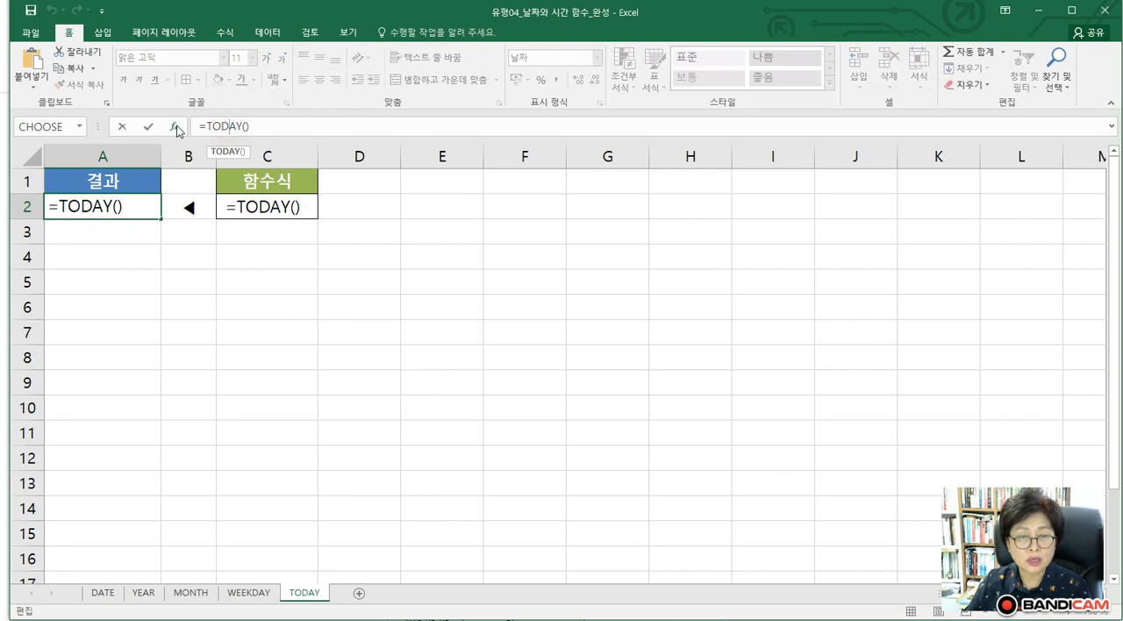
pyautogui.click(174, 129)
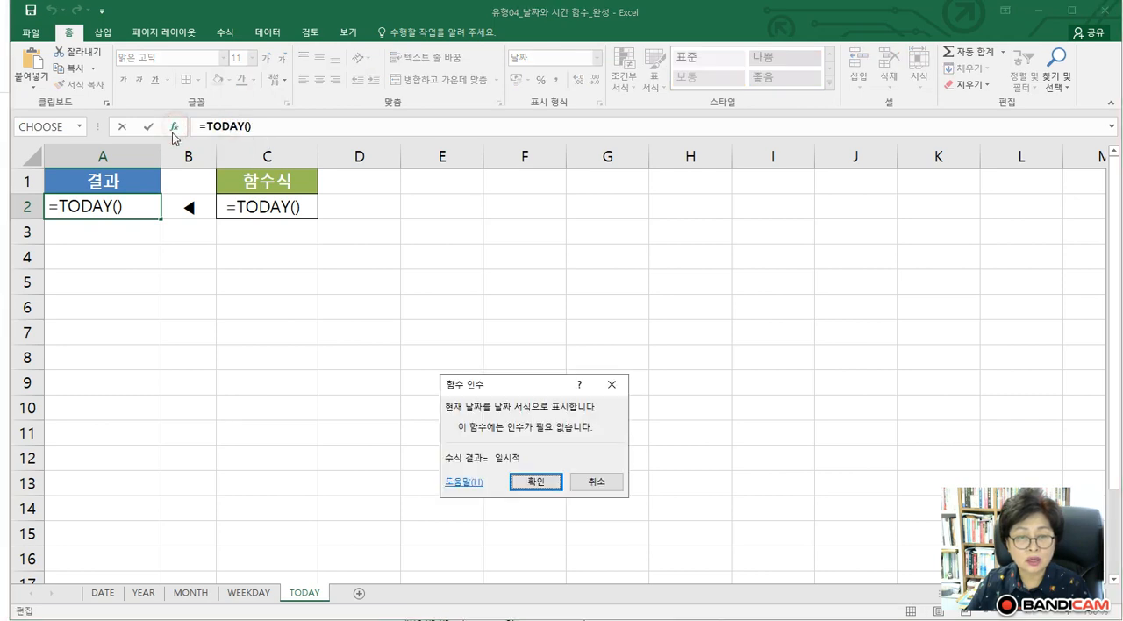
pyautogui.click(594, 480)
pyautogui.press('Escape')
pyautogui.click(254, 128)
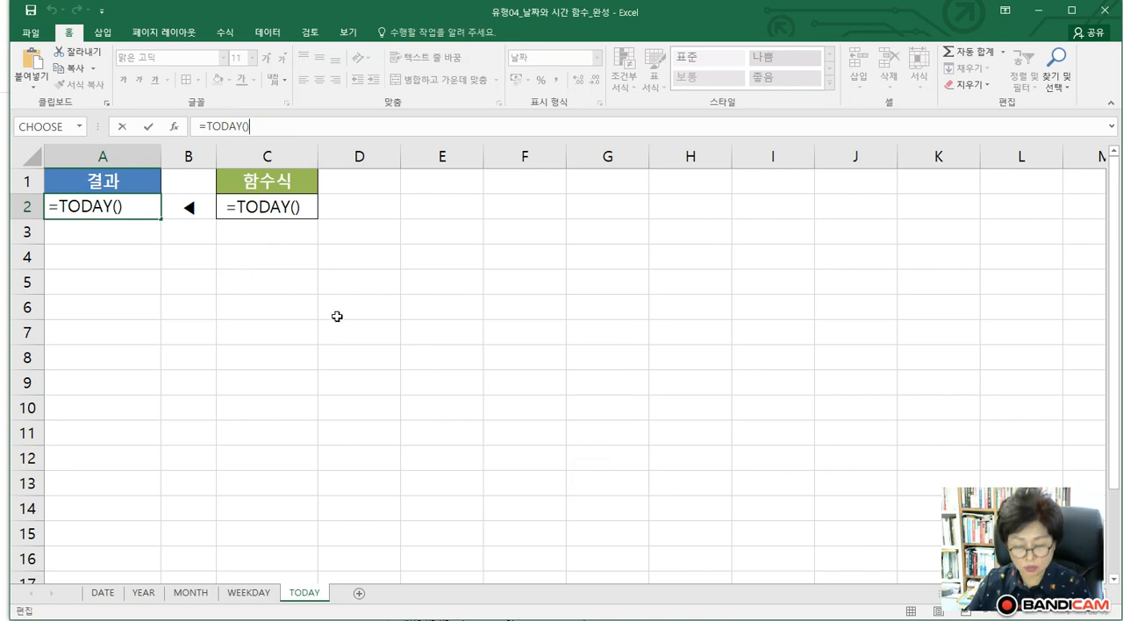
pyautogui.click(283, 311)
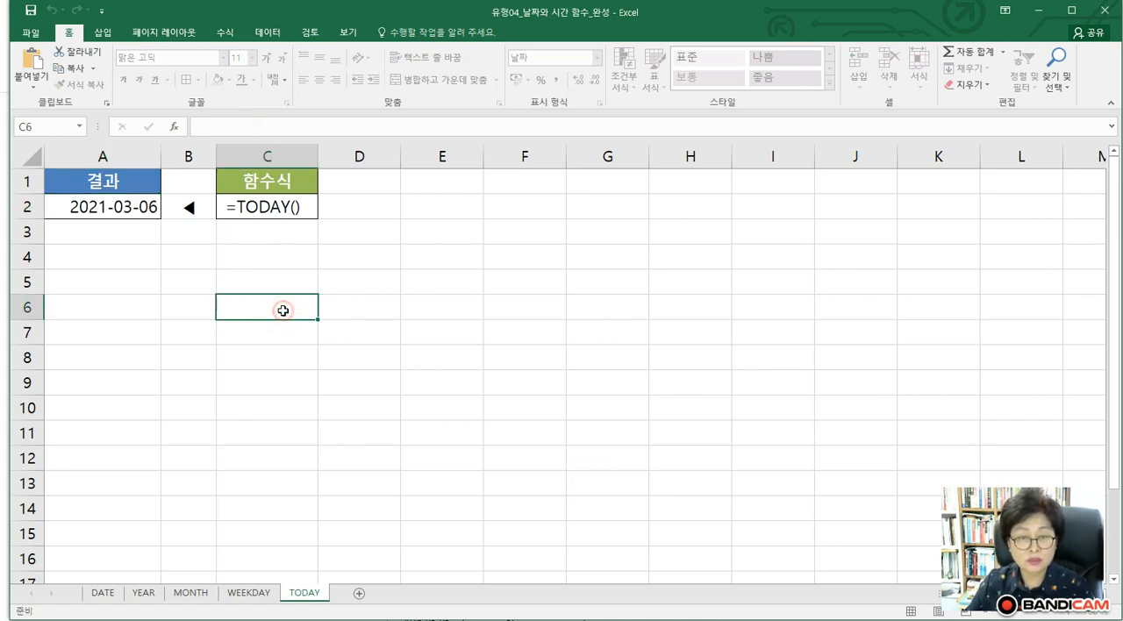
# Find the TODAY function by searching for "today" and insert it in cell C5
pyautogui.click(252, 272)
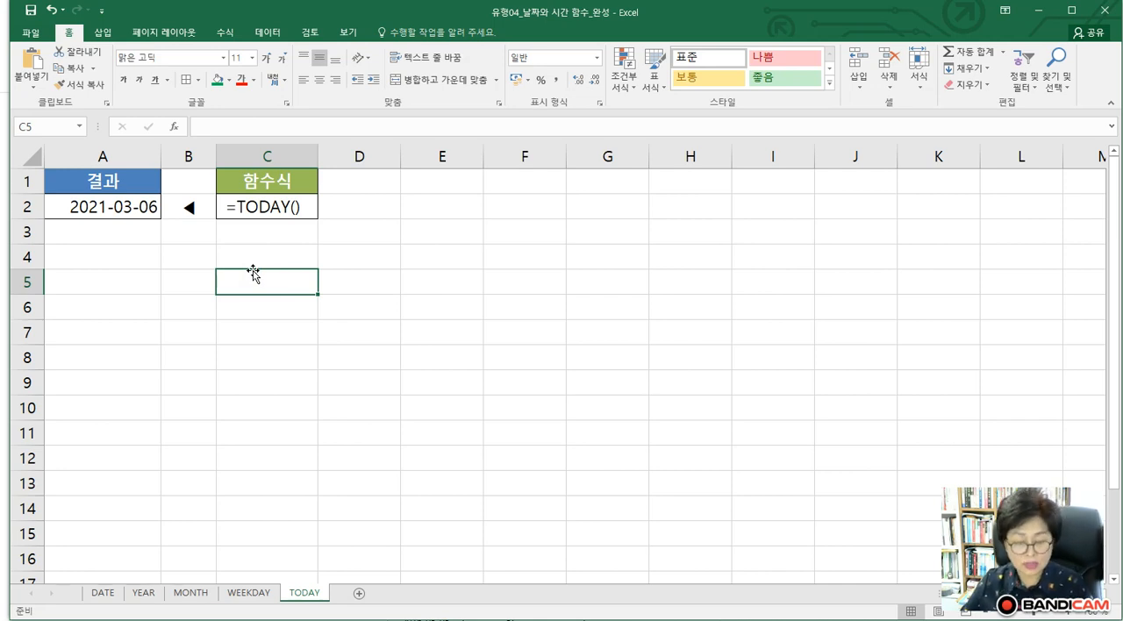
pyautogui.click(173, 126)
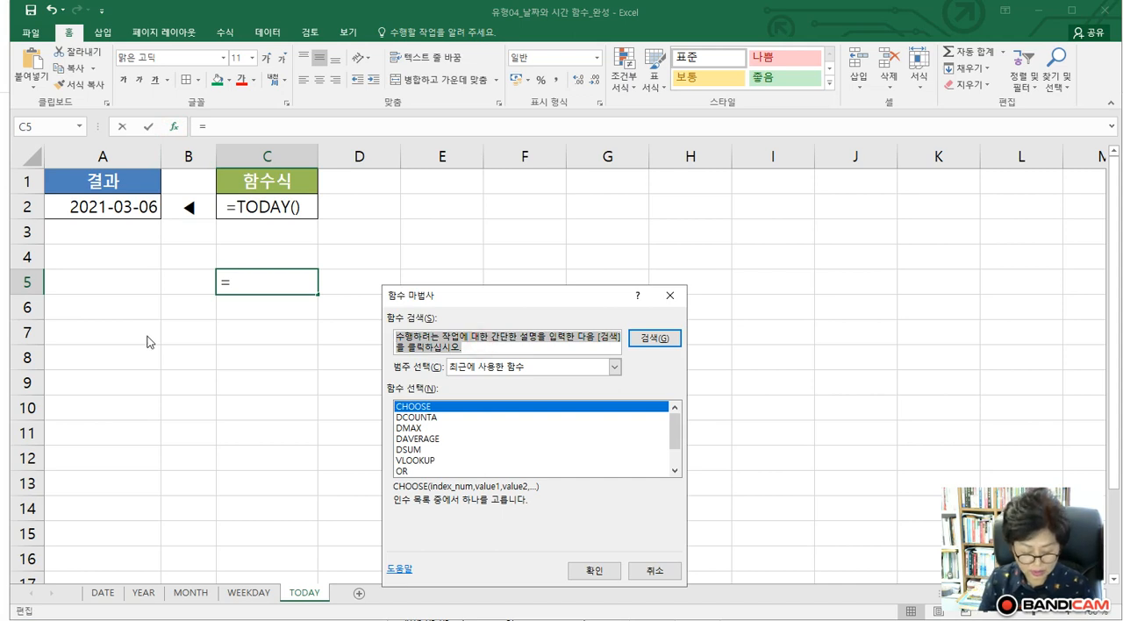
pyautogui.write('ㅅㅐㅇㄴ')
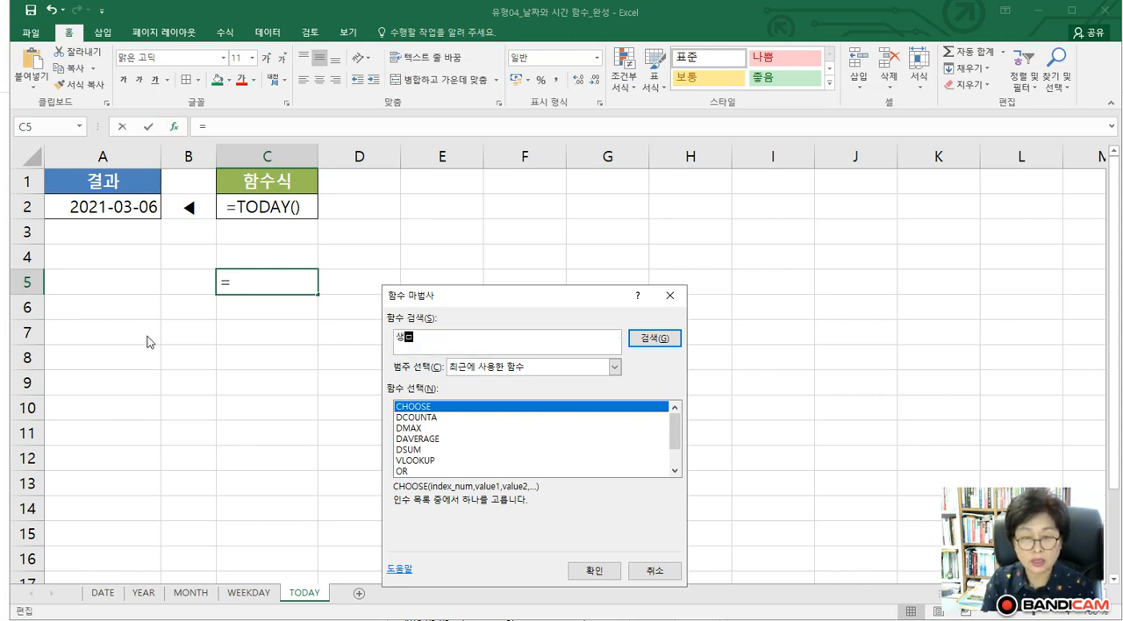
pyautogui.press('BackSpace')
pyautogui.press('BackSpace')
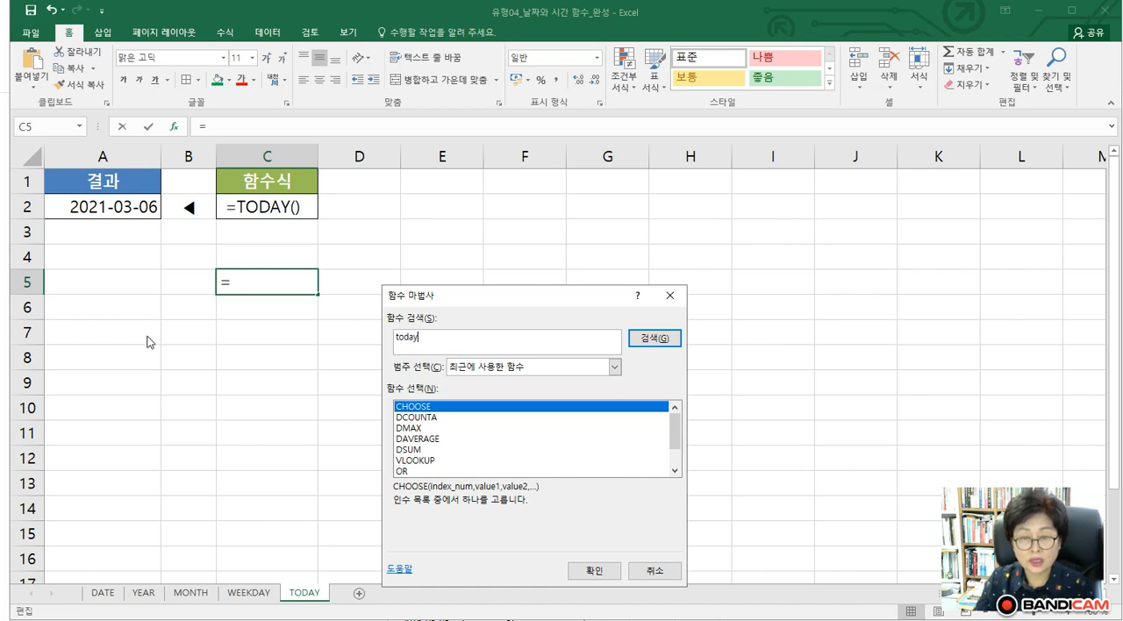
pyautogui.write('today')
pyautogui.press('Return')
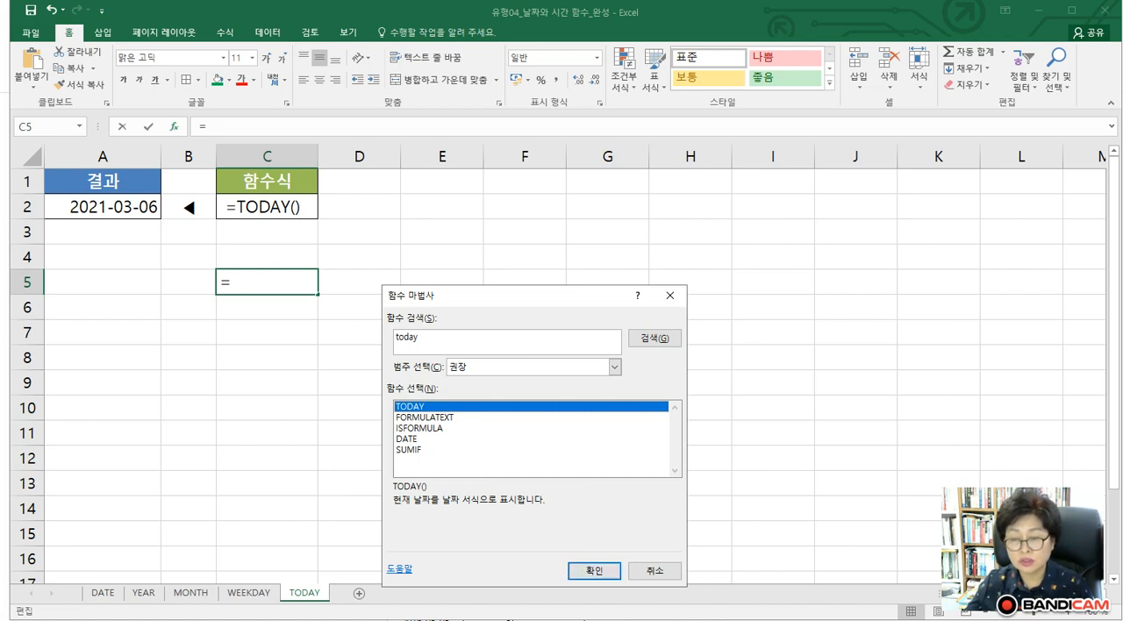
pyautogui.click(595, 571)
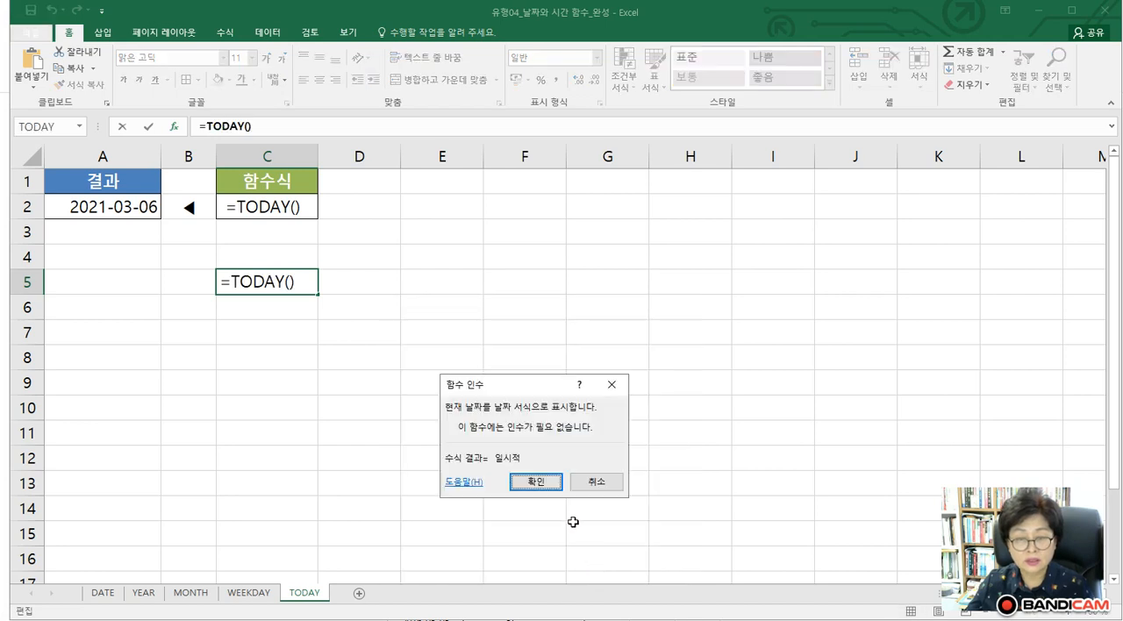
pyautogui.click(535, 484)
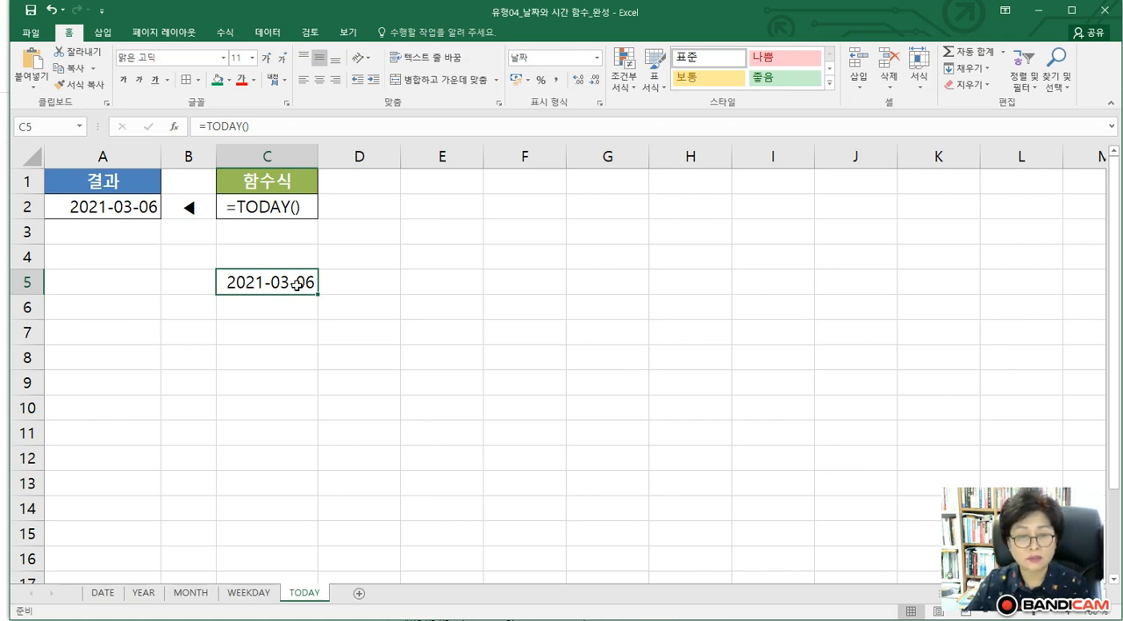
# Find the NOW function by searching for "now" and insert it in cell C6
pyautogui.click(239, 314)
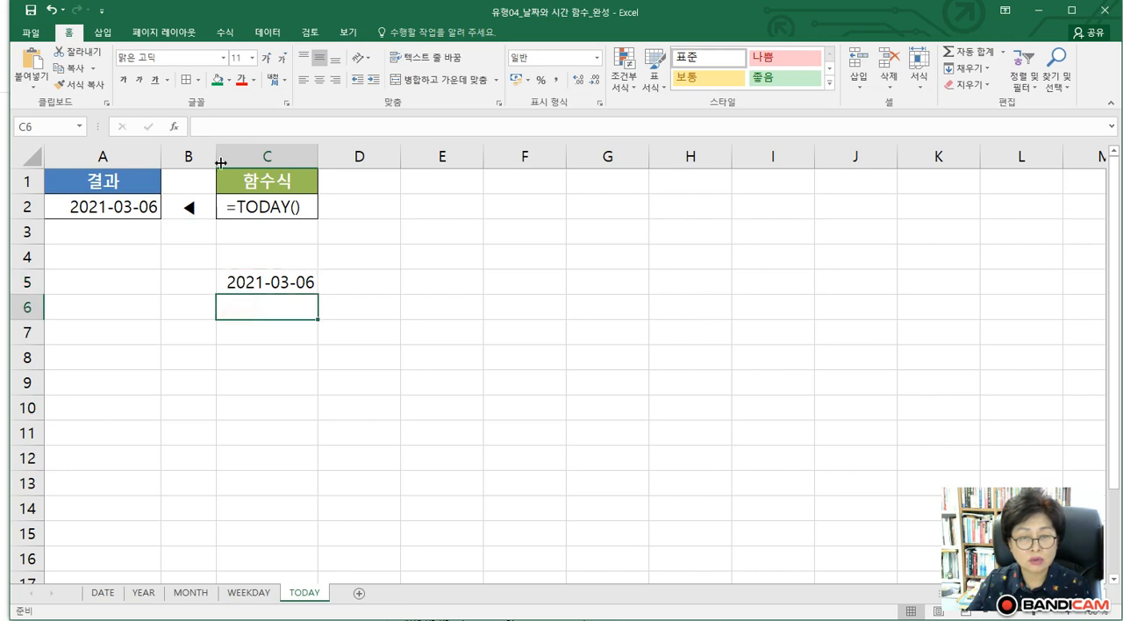
pyautogui.click(175, 127)
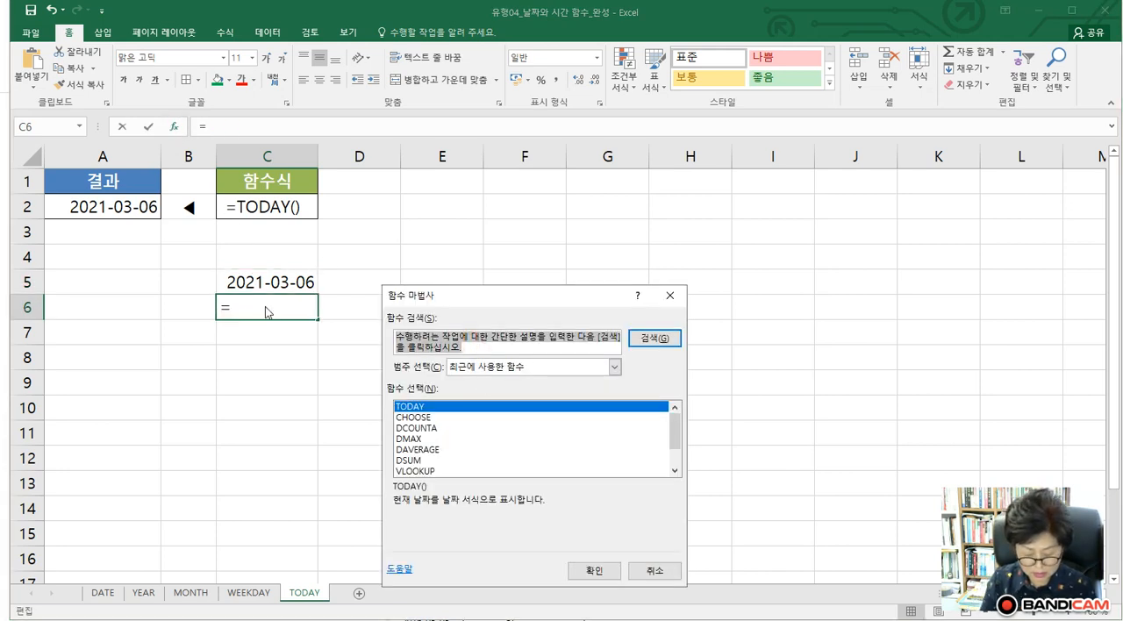
pyautogui.write('ㄱ')
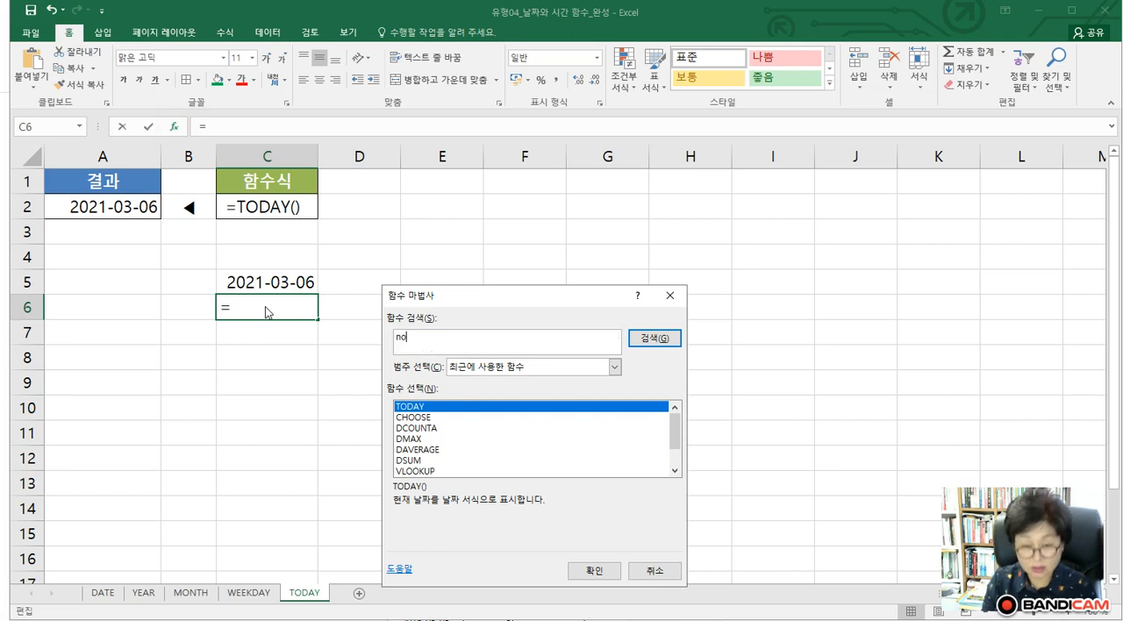
pyautogui.press('Return')
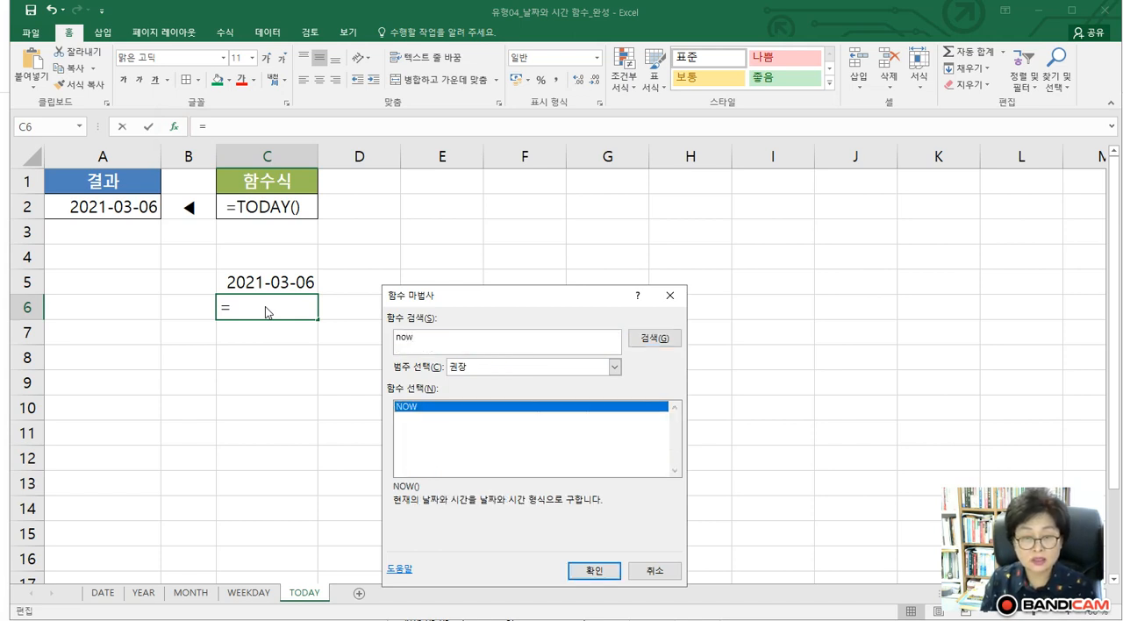
pyautogui.click(588, 570)
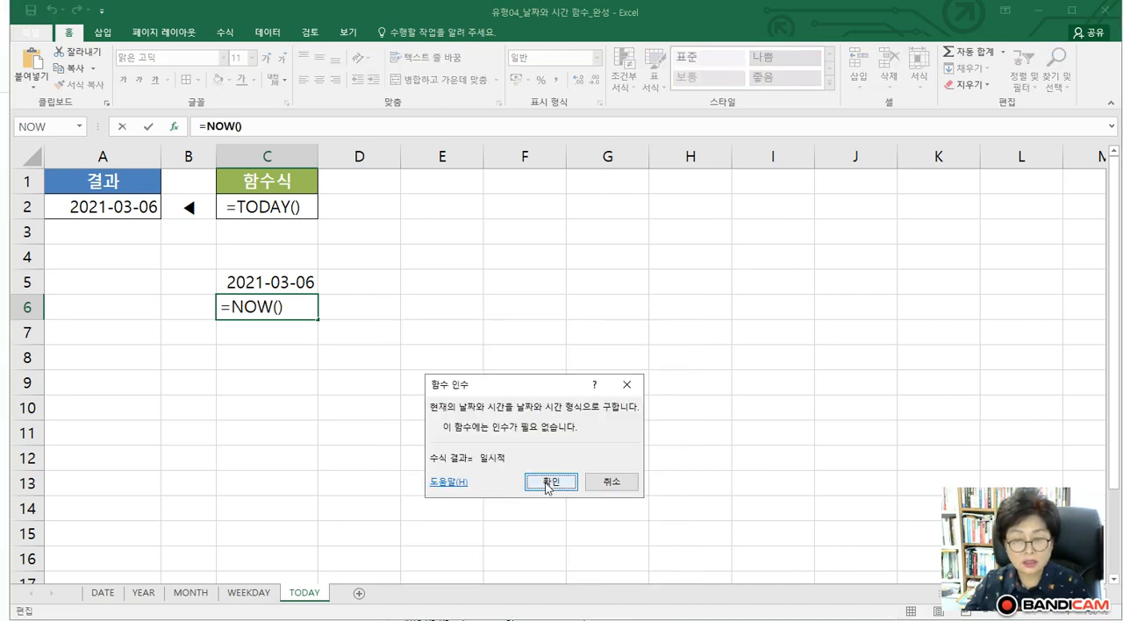
pyautogui.click(550, 483)
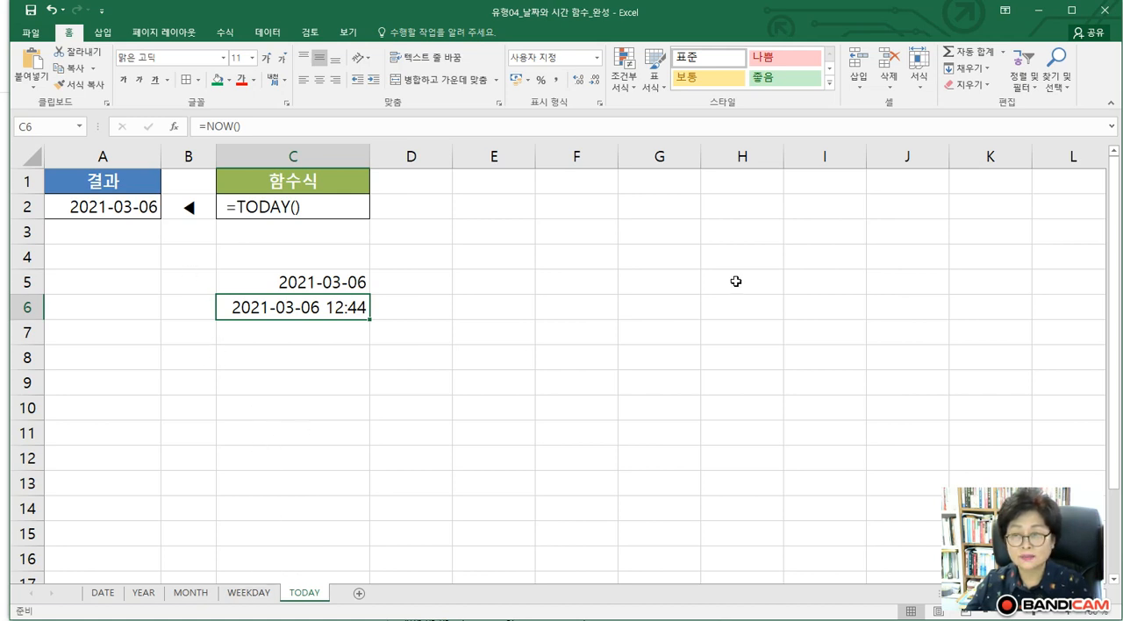
# Switch to the 유형04_논리 함수_완성 workbook and re-enter E2>=80 as the Logical_test argument of the IF function in cell F2
pyautogui.click(1038, 5)
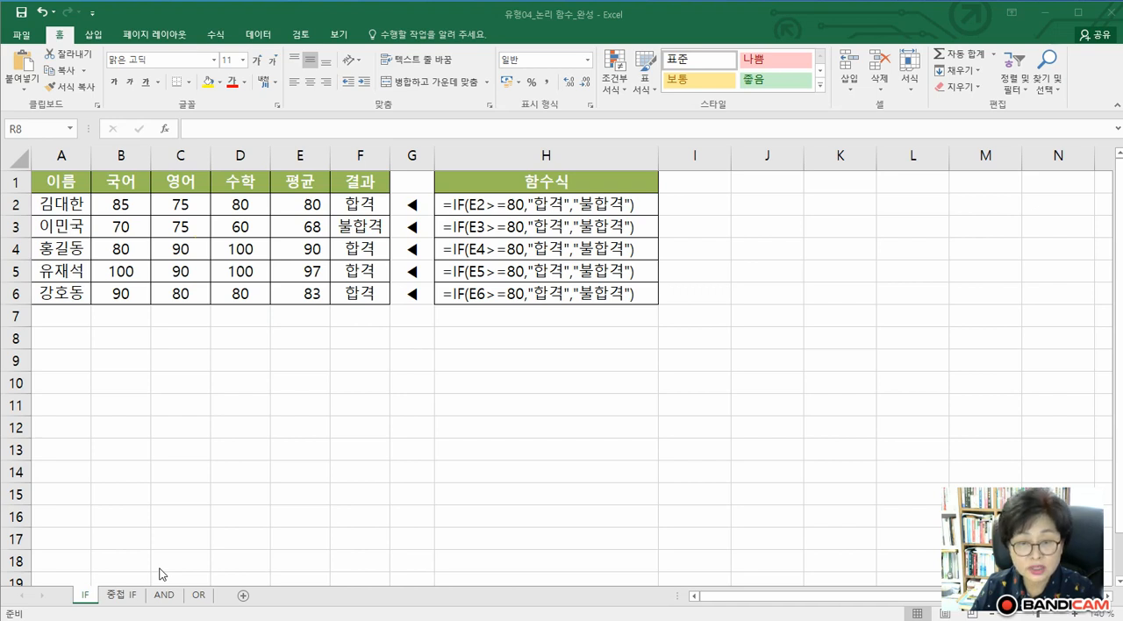
pyautogui.click(359, 203)
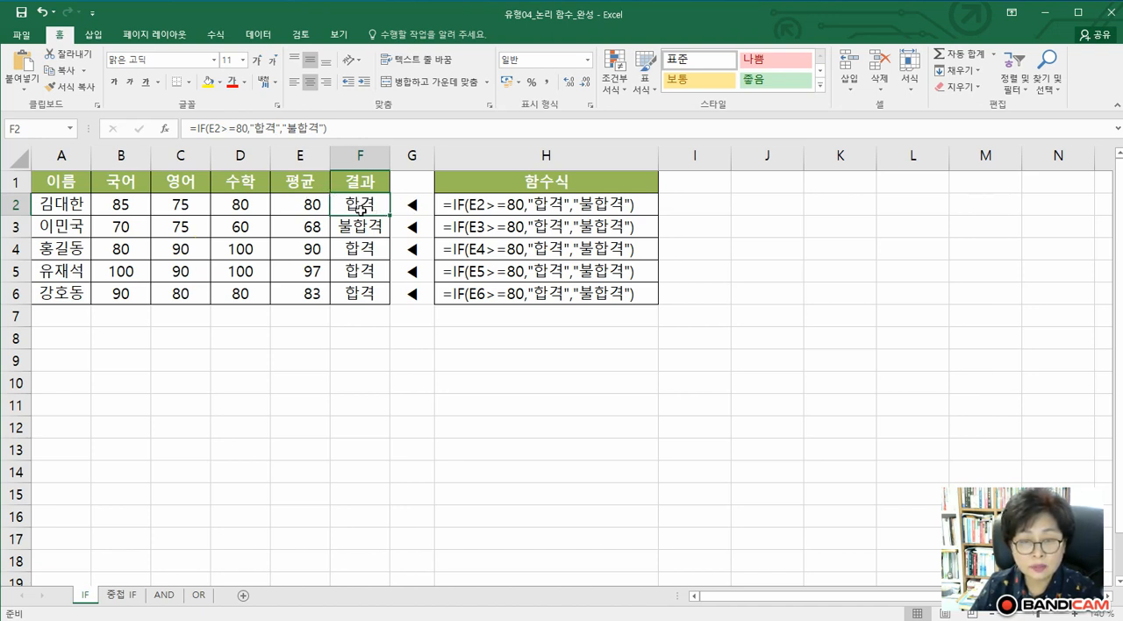
pyautogui.click(198, 128)
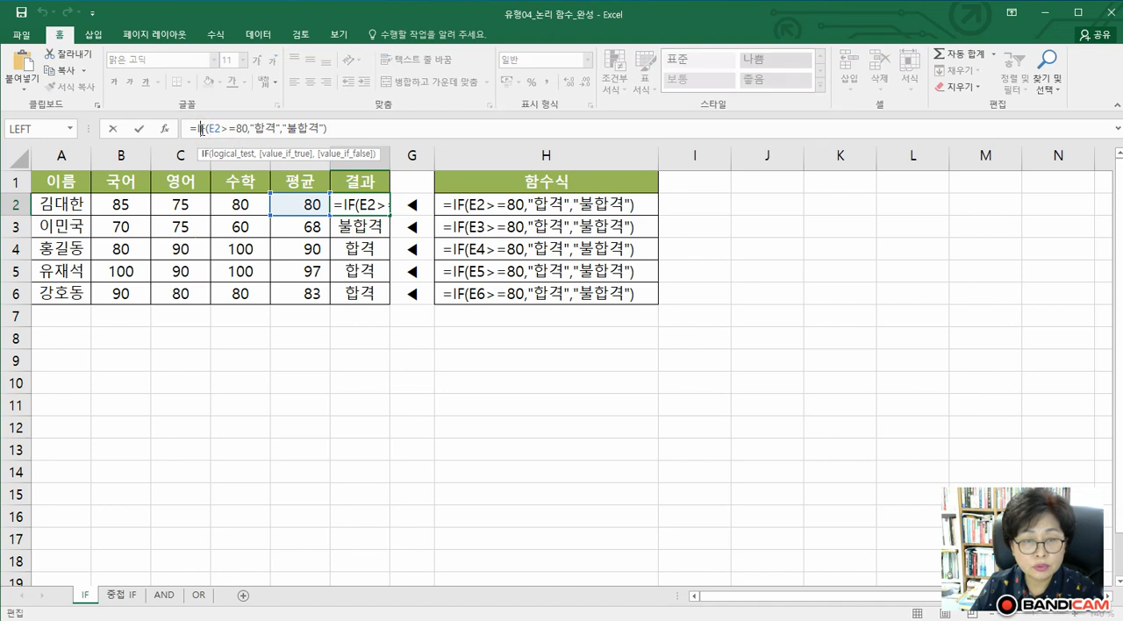
pyautogui.click(165, 129)
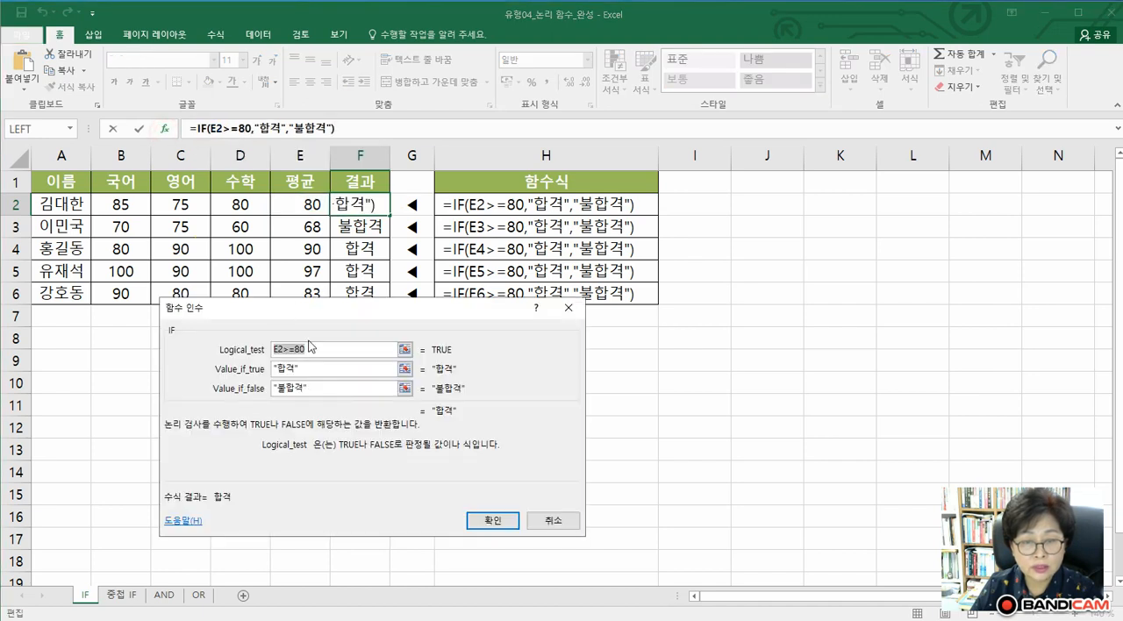
pyautogui.moveTo(291, 313); pyautogui.dragTo(307, 360)
pyautogui.click(337, 394)
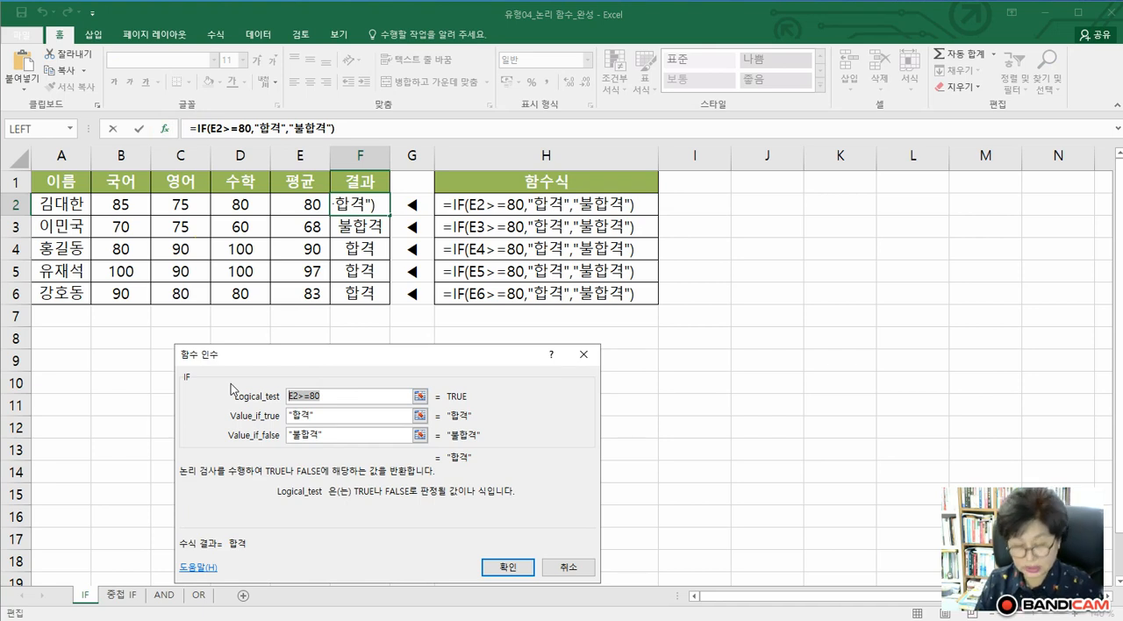
pyautogui.press('BackSpace')
pyautogui.click(295, 207)
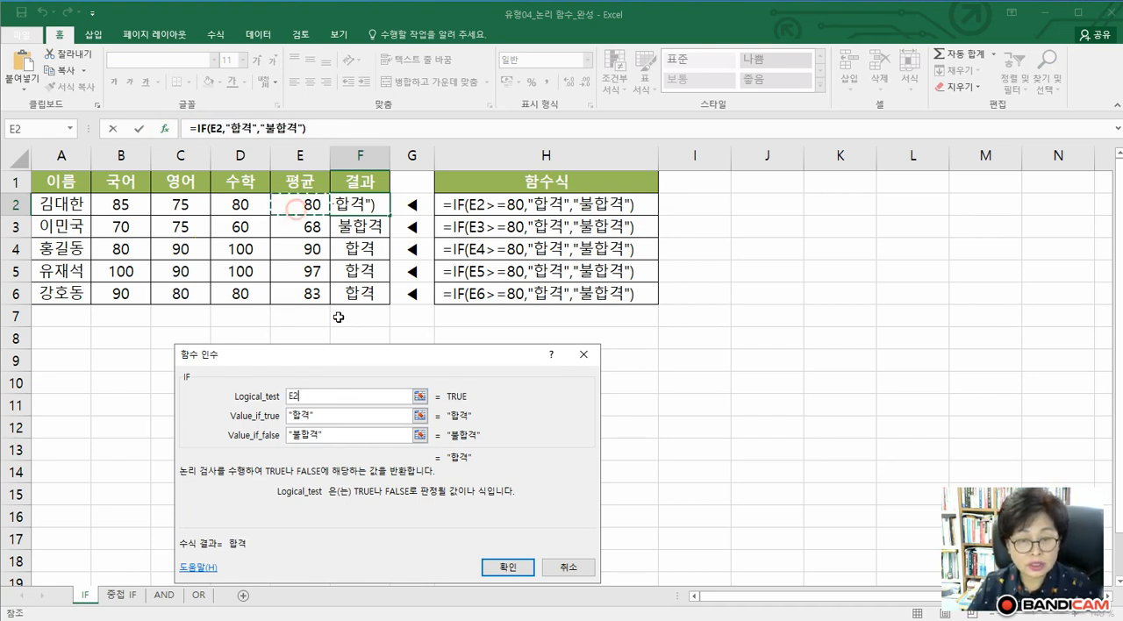
pyautogui.write('>')
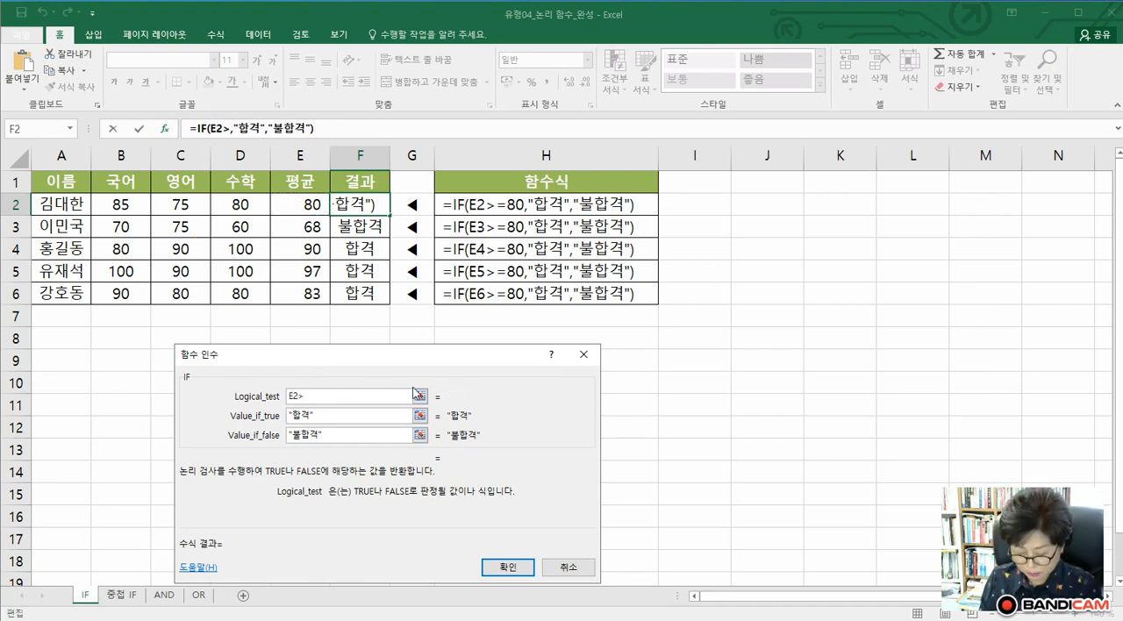
pyautogui.write('=80')
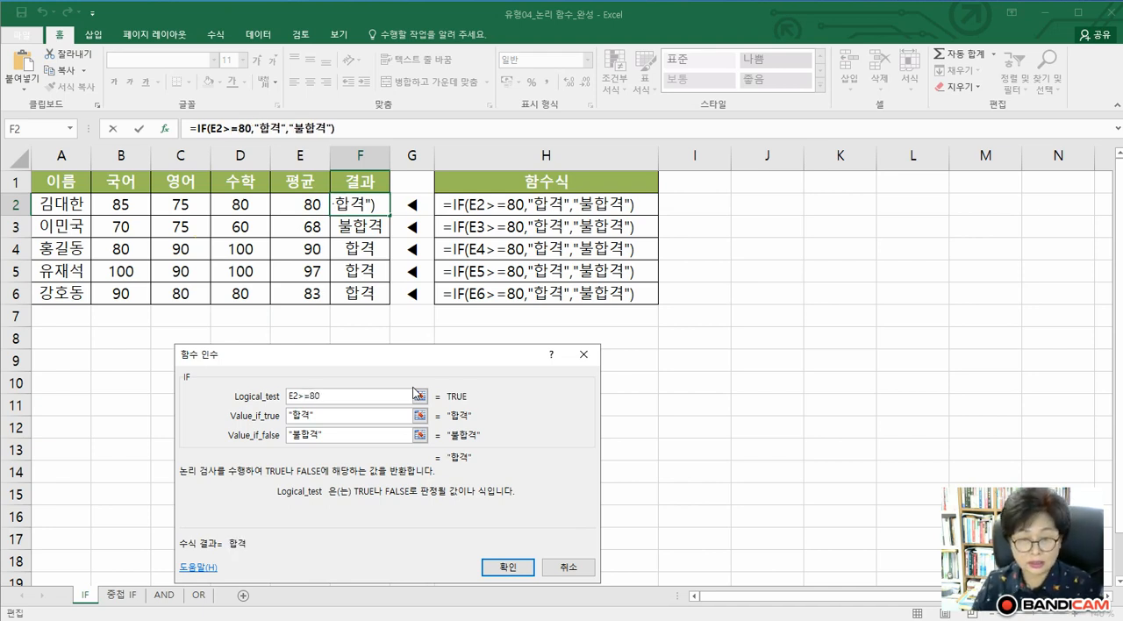
# Re-enter 합격 as Value_if_true and 불합격 as Value_if_false of the IF function in F2 and accept the formula
pyautogui.moveTo(339, 420); pyautogui.dragTo(149, 418)
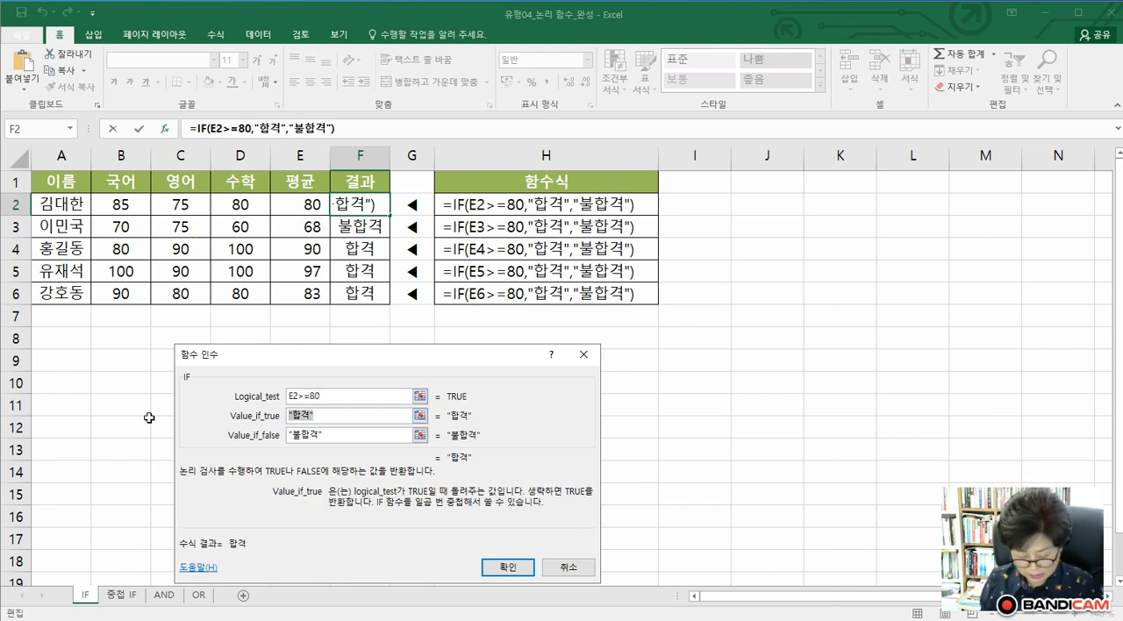
pyautogui.write('gkq')
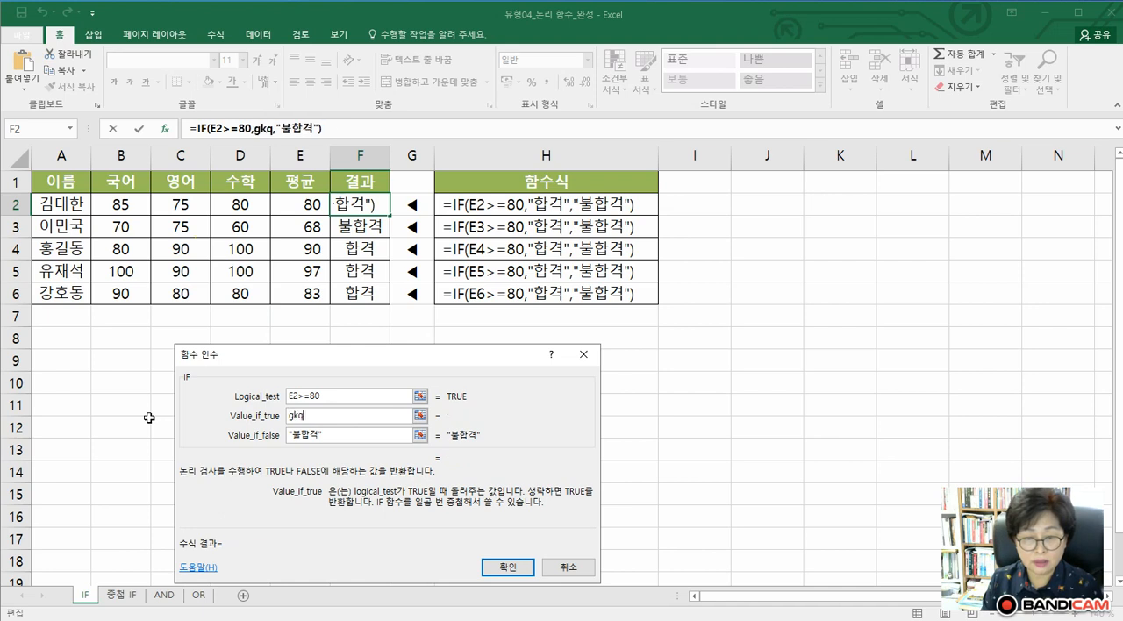
pyautogui.press('BackSpace')
pyautogui.press('BackSpace')
pyautogui.press('BackSpace')
pyautogui.write('합격')
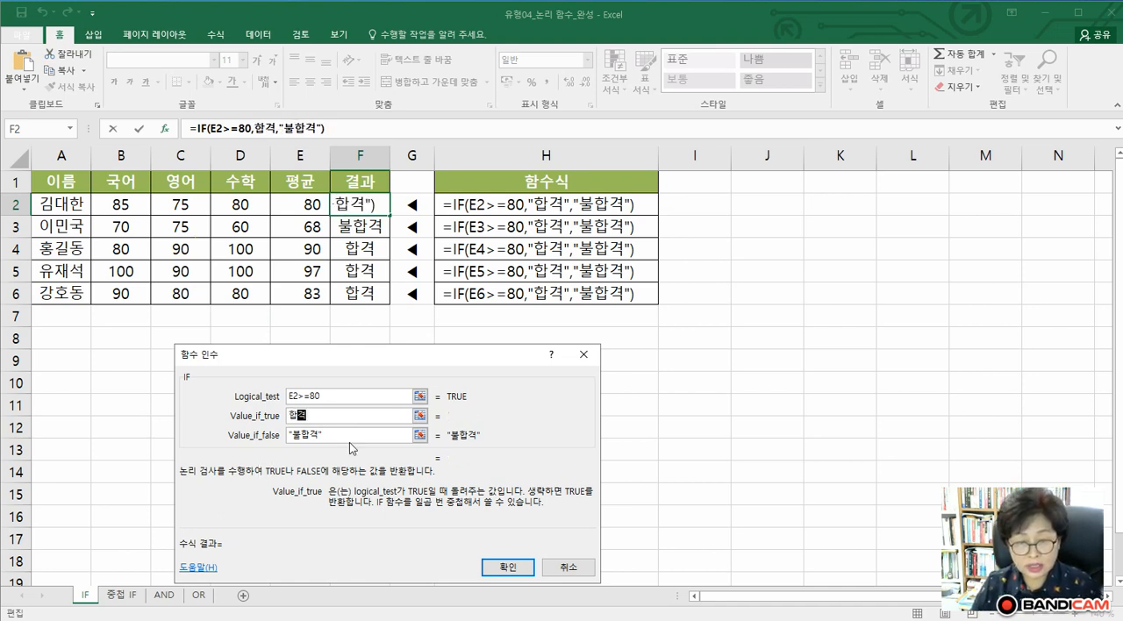
pyautogui.moveTo(348, 436); pyautogui.dragTo(208, 444)
pyautogui.write('불합격')
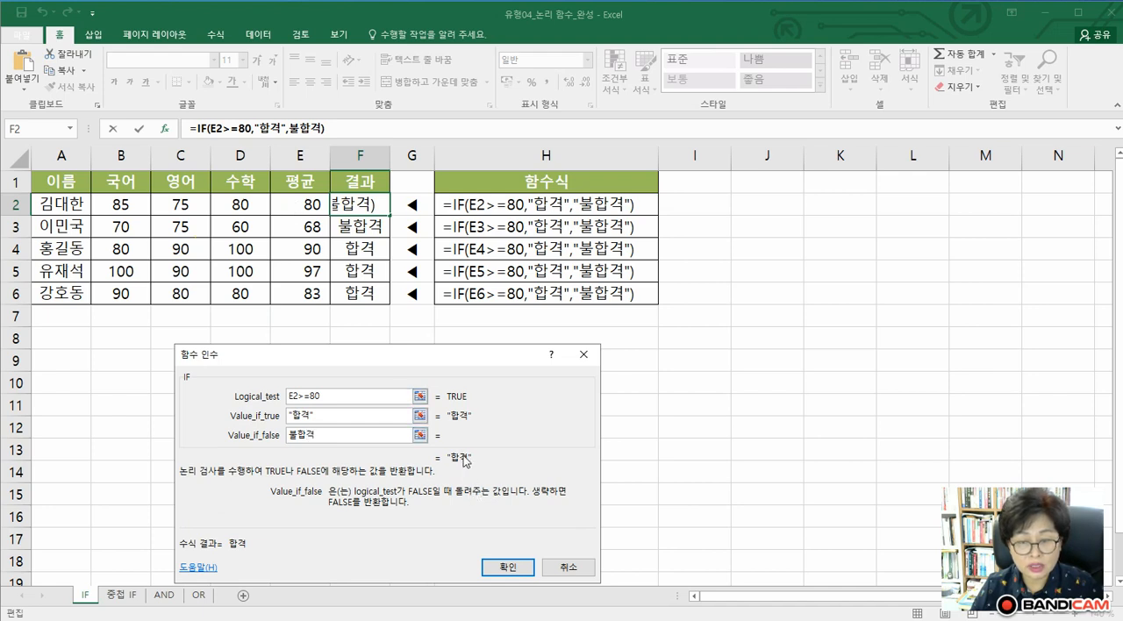
pyautogui.click(506, 568)
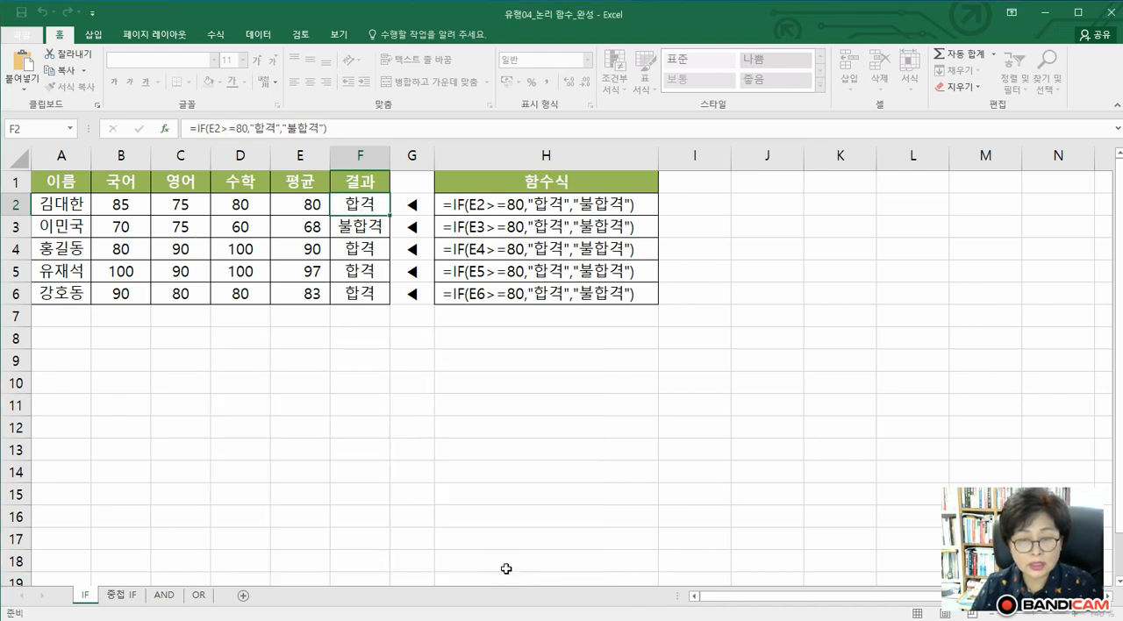
# Clear the results in F3:F6 and fill the IF formula from F2 down to F6
pyautogui.moveTo(366, 228); pyautogui.dragTo(362, 297)
pyautogui.press('Delete')
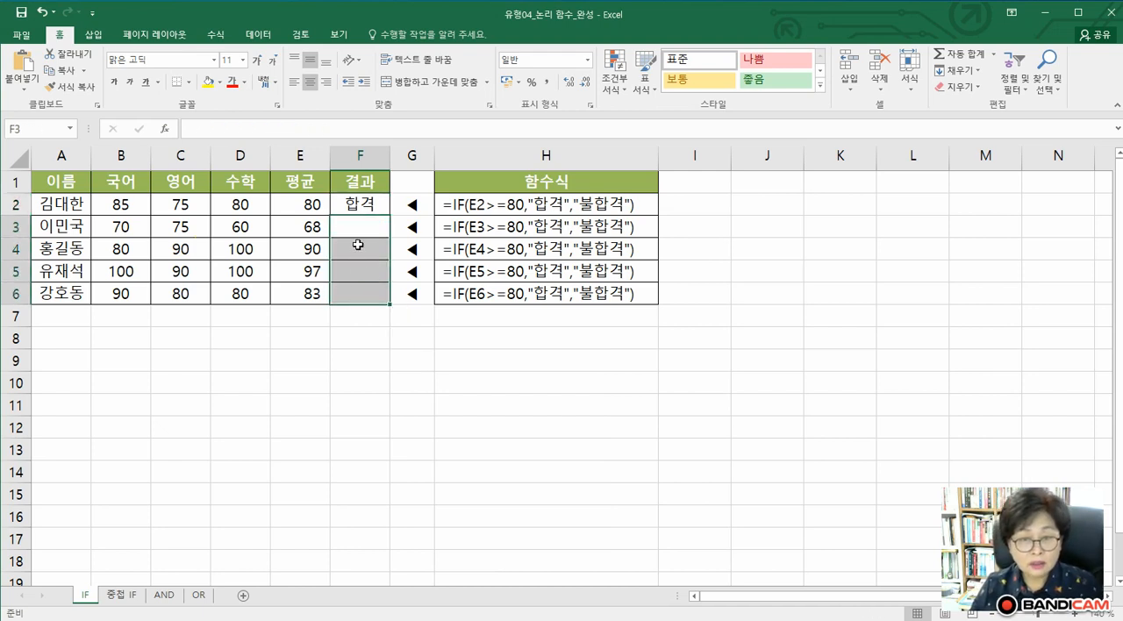
pyautogui.click(359, 204)
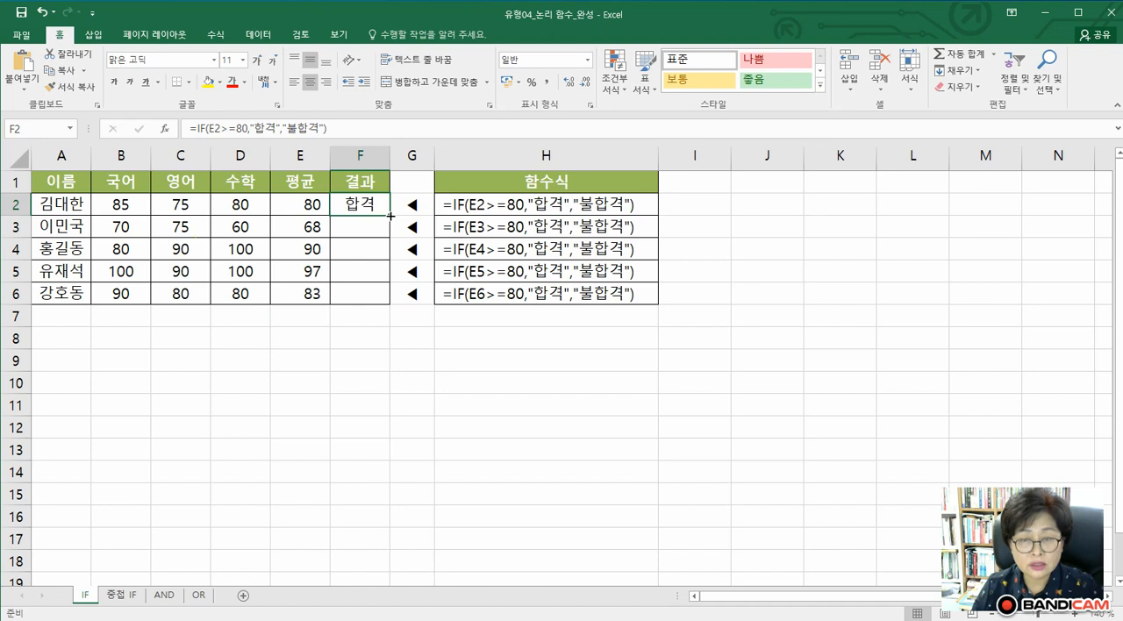
pyautogui.moveTo(389, 215); pyautogui.dragTo(389, 302)
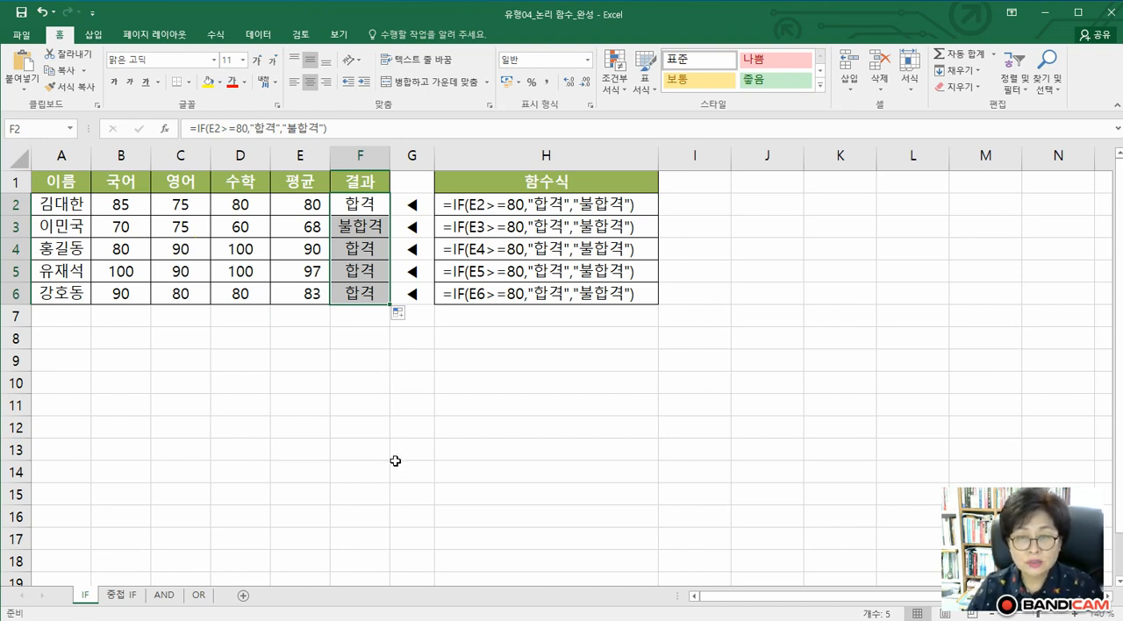
# On the 중첩 IF sheet, examine the nested IF formula in cell F2 at a larger zoom
pyautogui.click(122, 596)
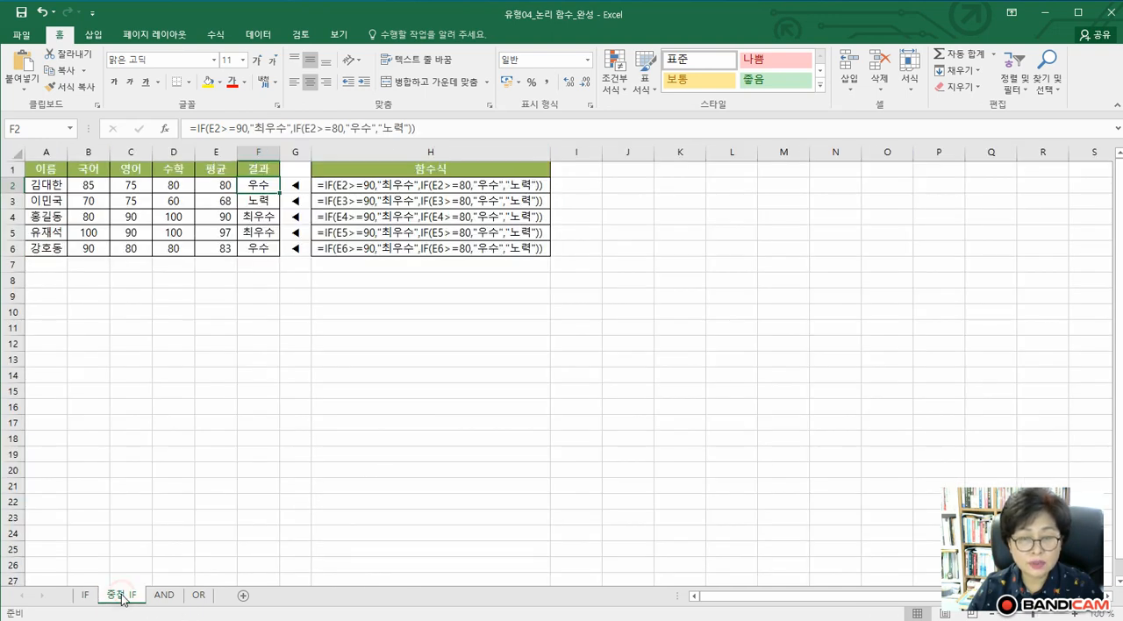
pyautogui.click(1077, 613)
pyautogui.click(1077, 613)
pyautogui.click(1077, 613)
pyautogui.click(1077, 613)
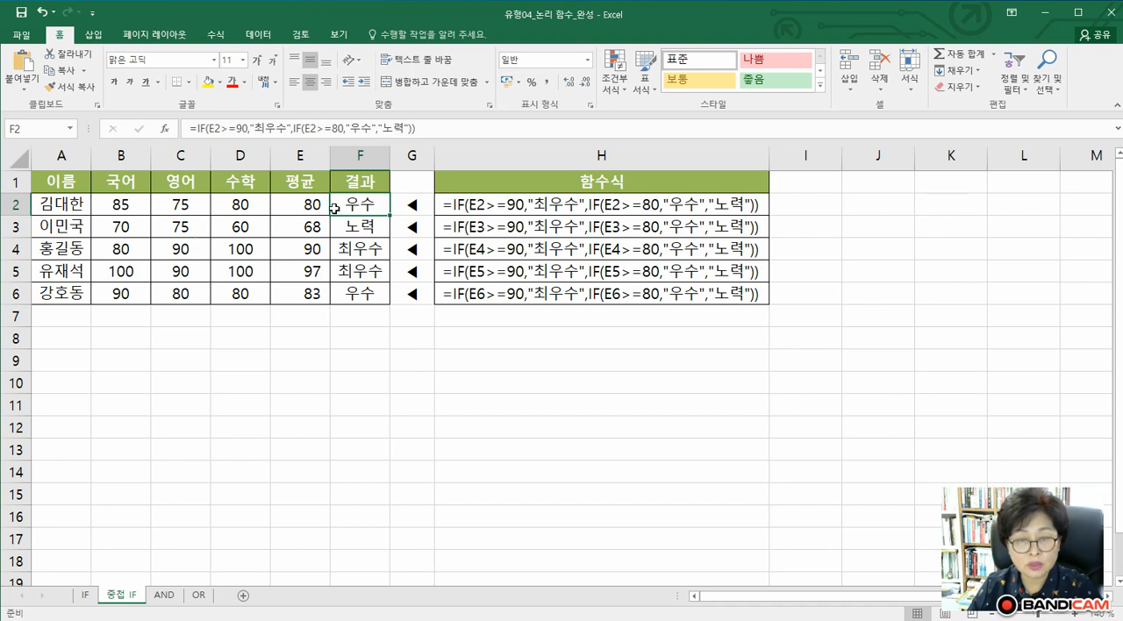
pyautogui.click(368, 203)
pyautogui.doubleClick(368, 203)
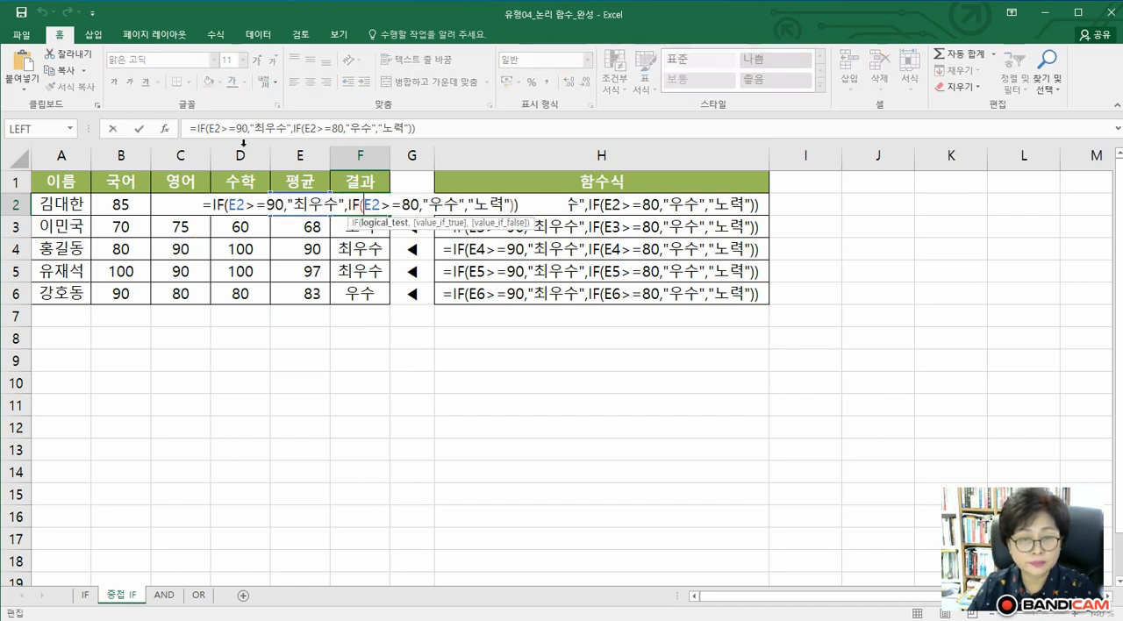
# Re-enter E2>=90 as the Logical_test argument of the outer IF function in cell F2
pyautogui.click(192, 129)
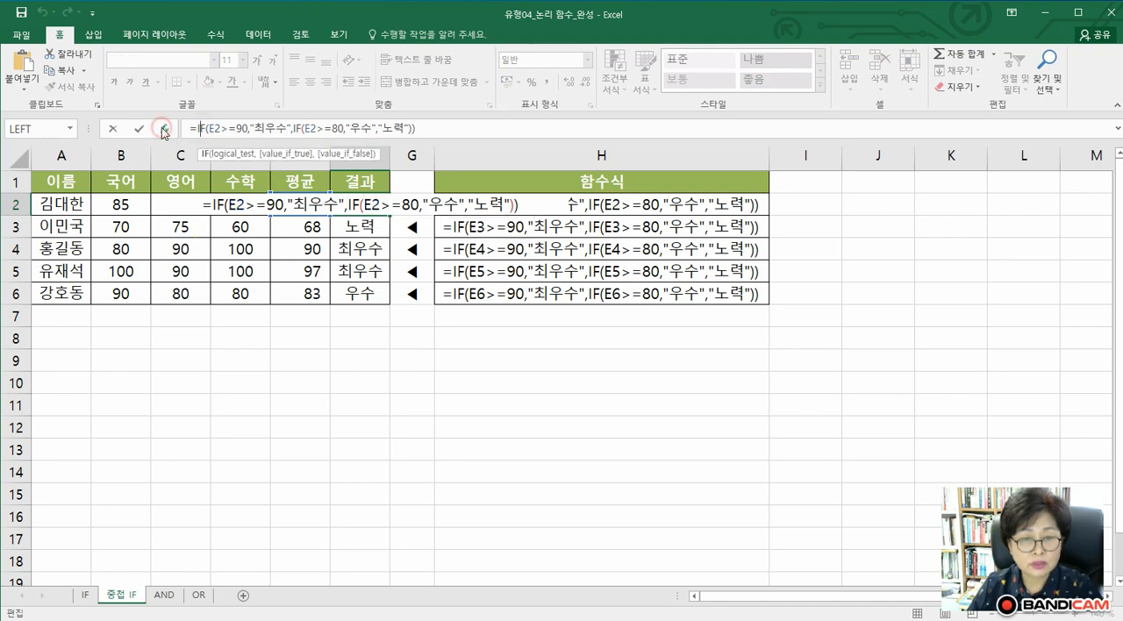
pyautogui.click(165, 129)
pyautogui.moveTo(300, 366); pyautogui.dragTo(349, 346)
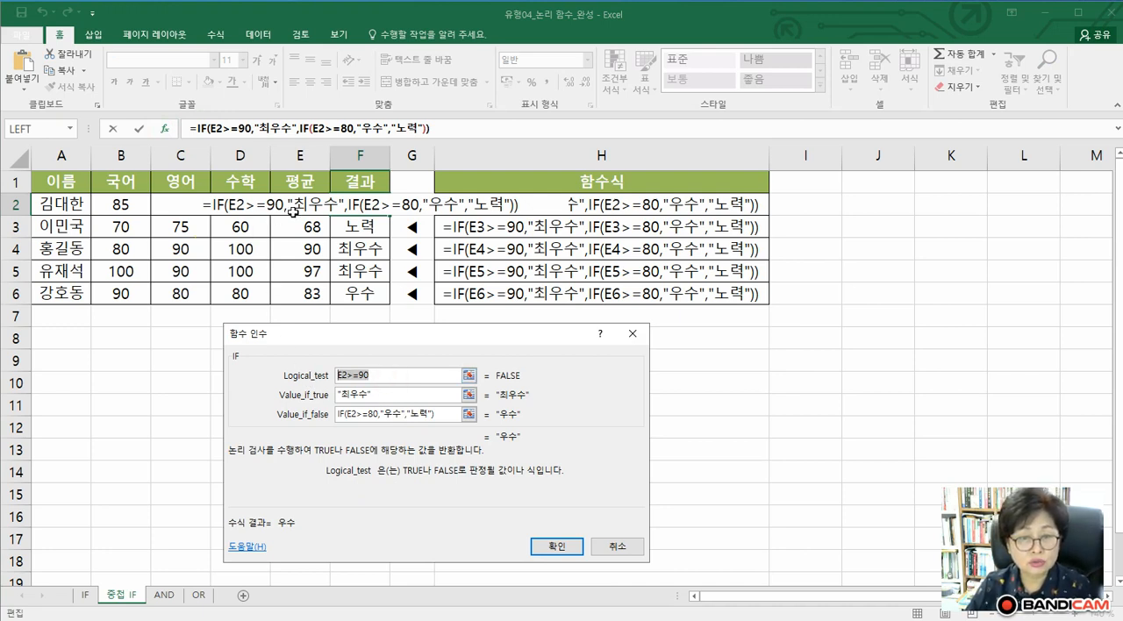
pyautogui.press('Delete')
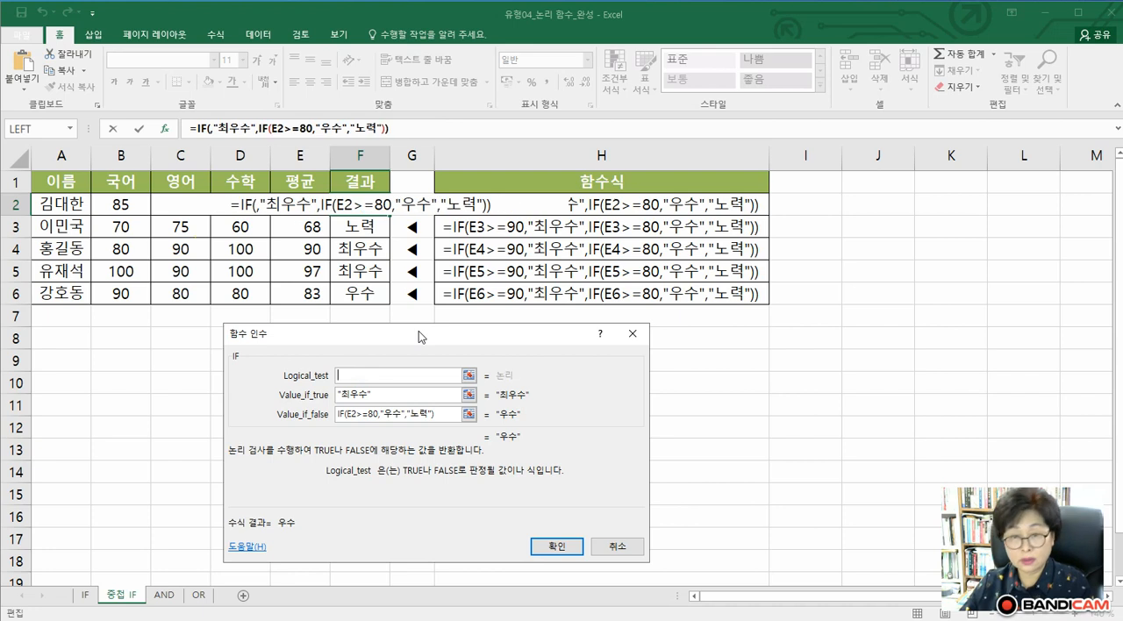
pyautogui.click(299, 204)
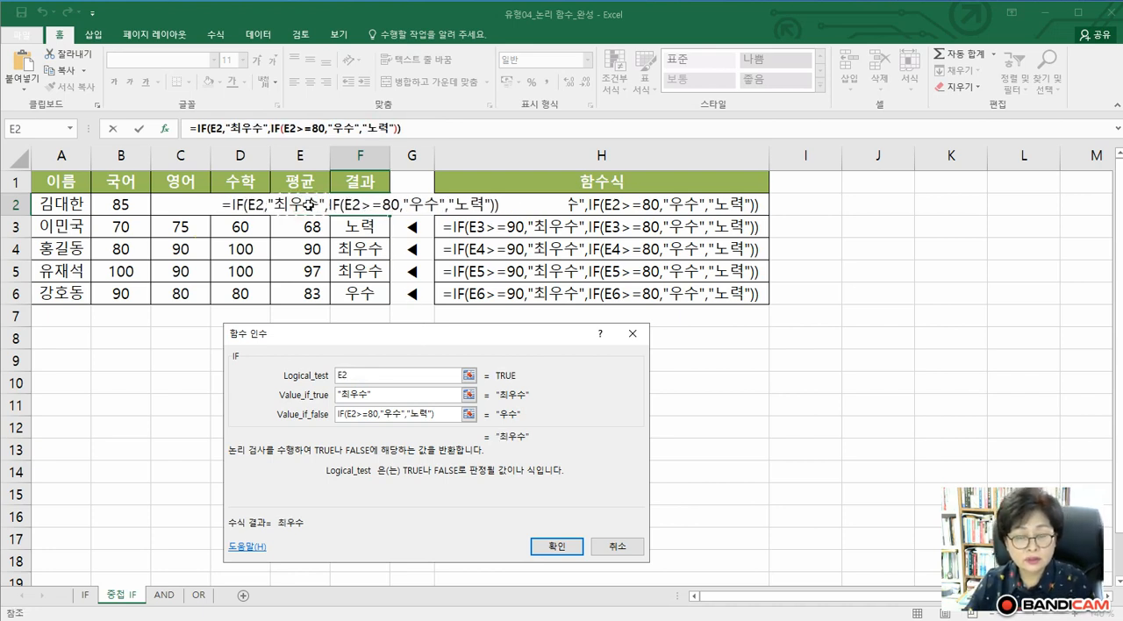
pyautogui.click(358, 375)
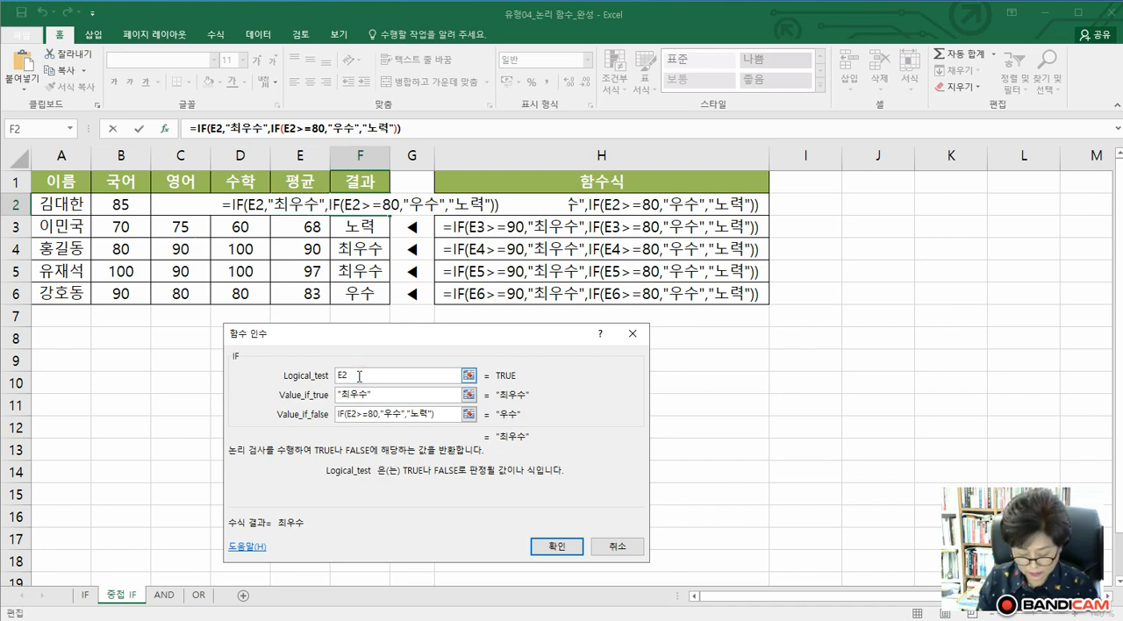
pyautogui.write('>=')
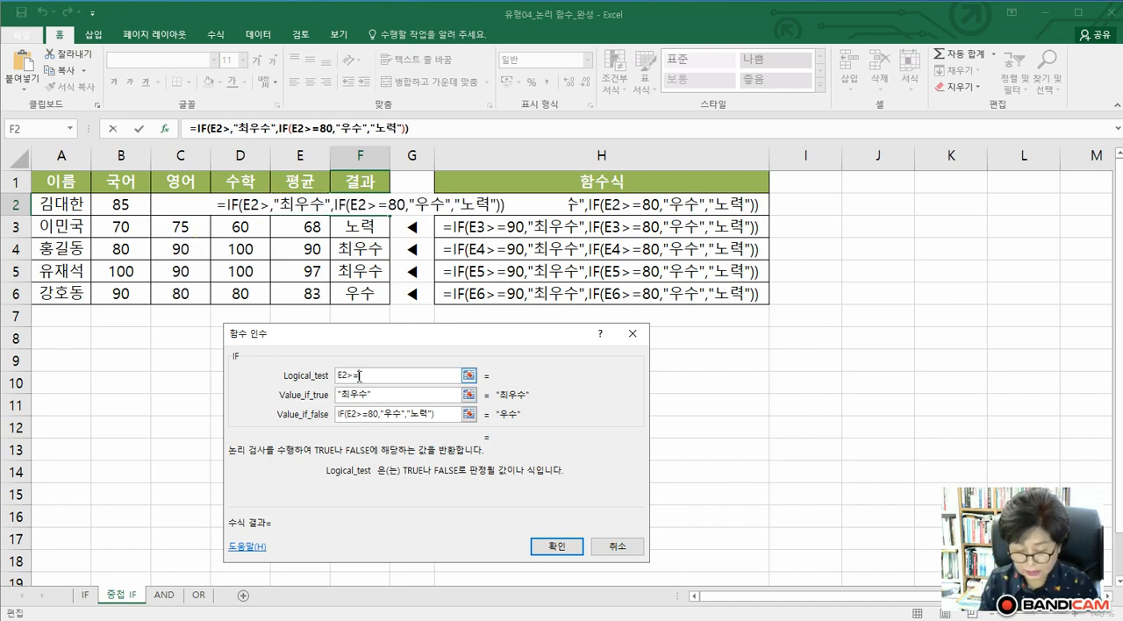
pyautogui.write('90')
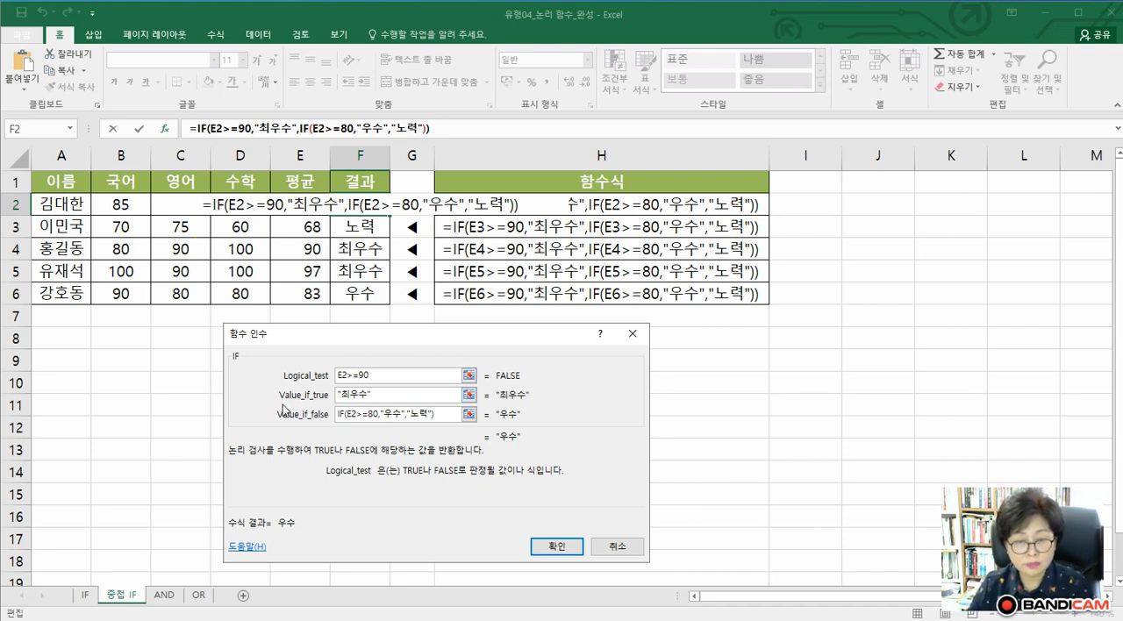
# Re-enter 최우수 as the Value_if_true argument of the outer IF function in cell F2
pyautogui.press('Tab')
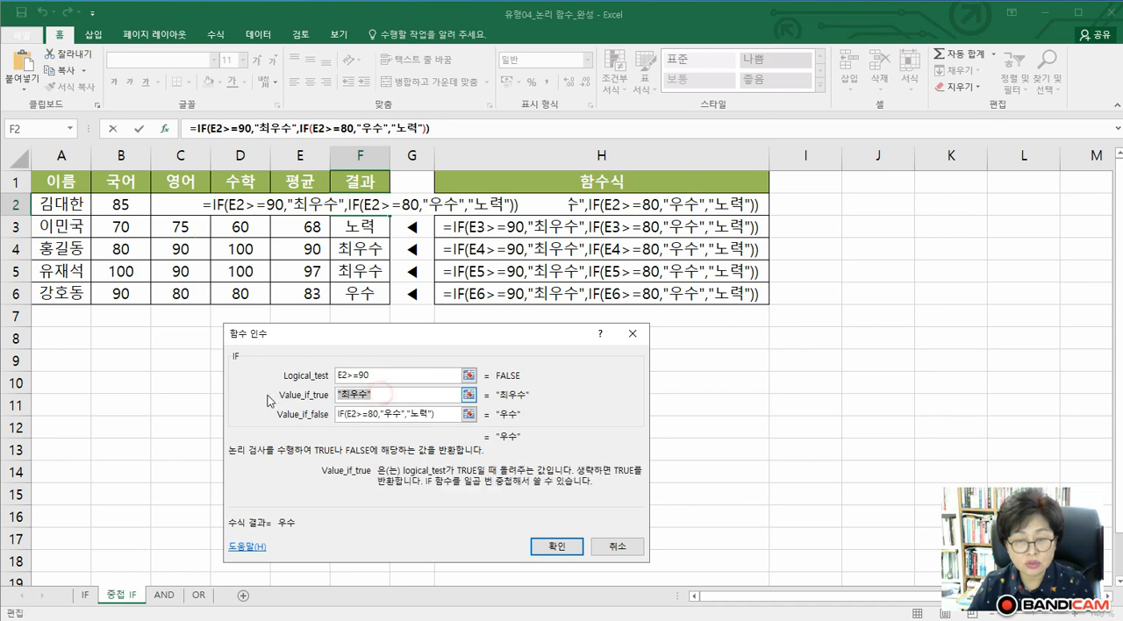
pyautogui.press('BackSpace')
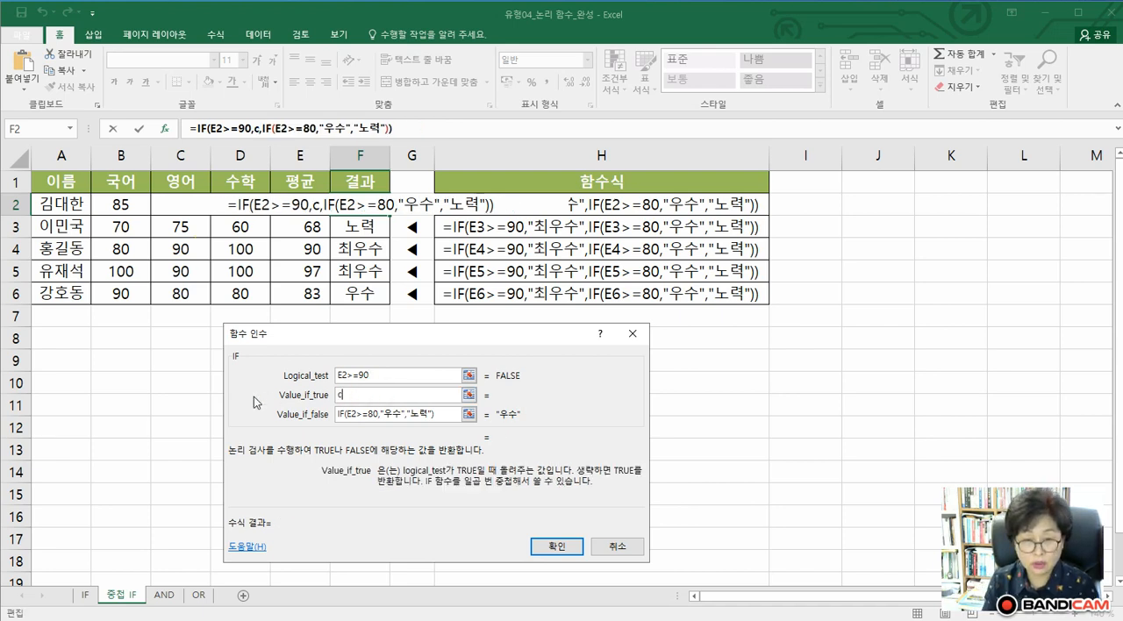
pyautogui.write('최우수')
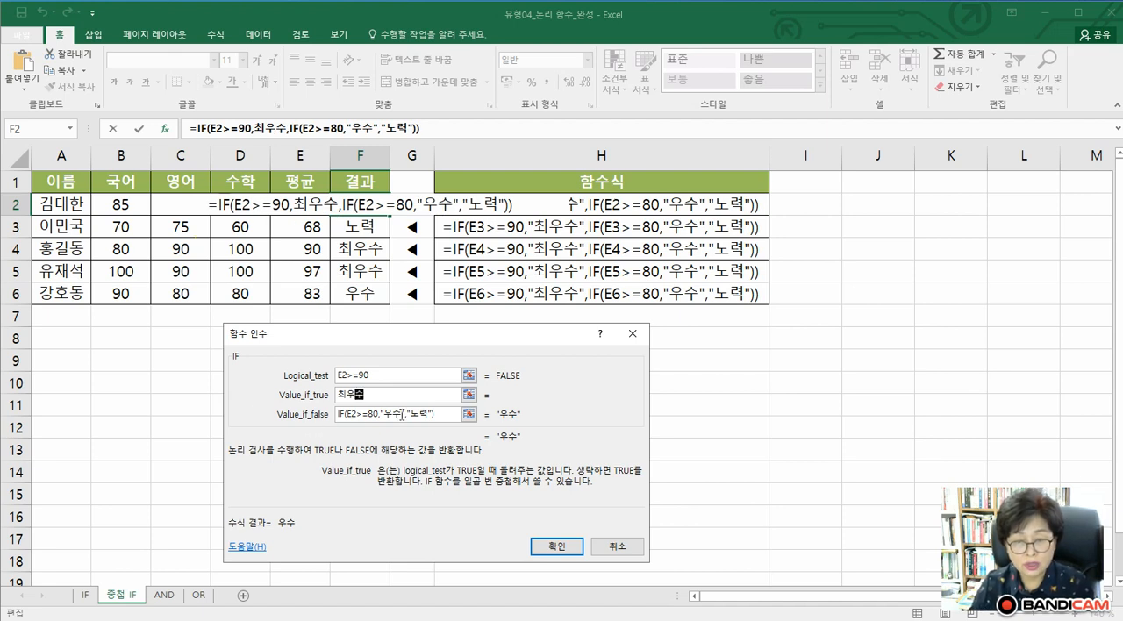
# Clear the Value_if_false argument of the outer IF function and insert a nested IF function in its place
pyautogui.moveTo(449, 414); pyautogui.dragTo(292, 411)
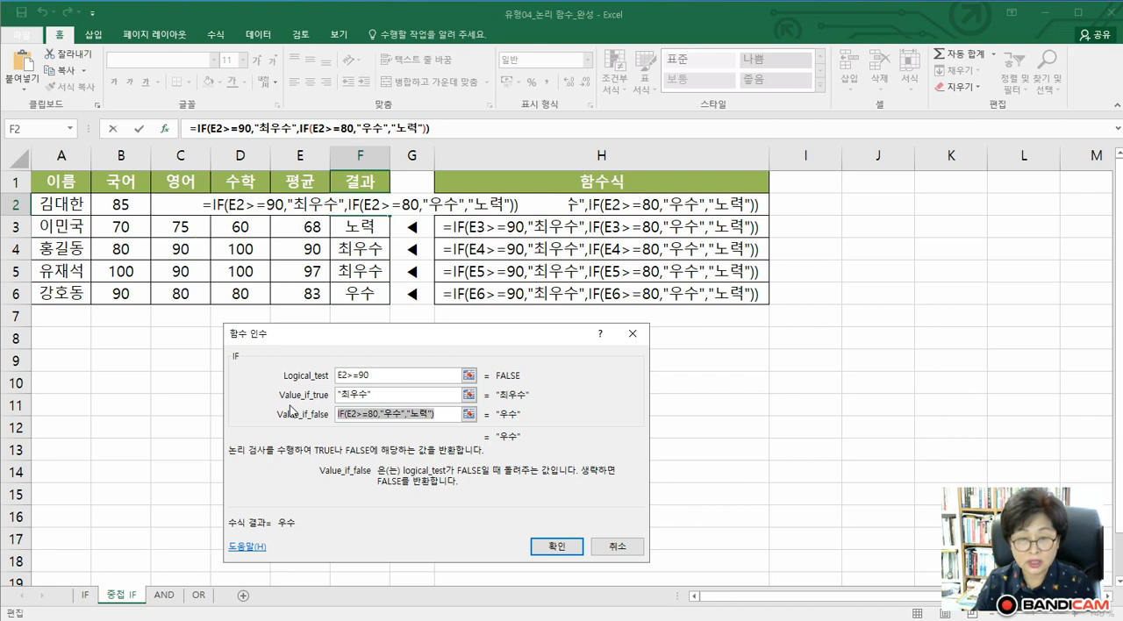
pyautogui.press('Delete')
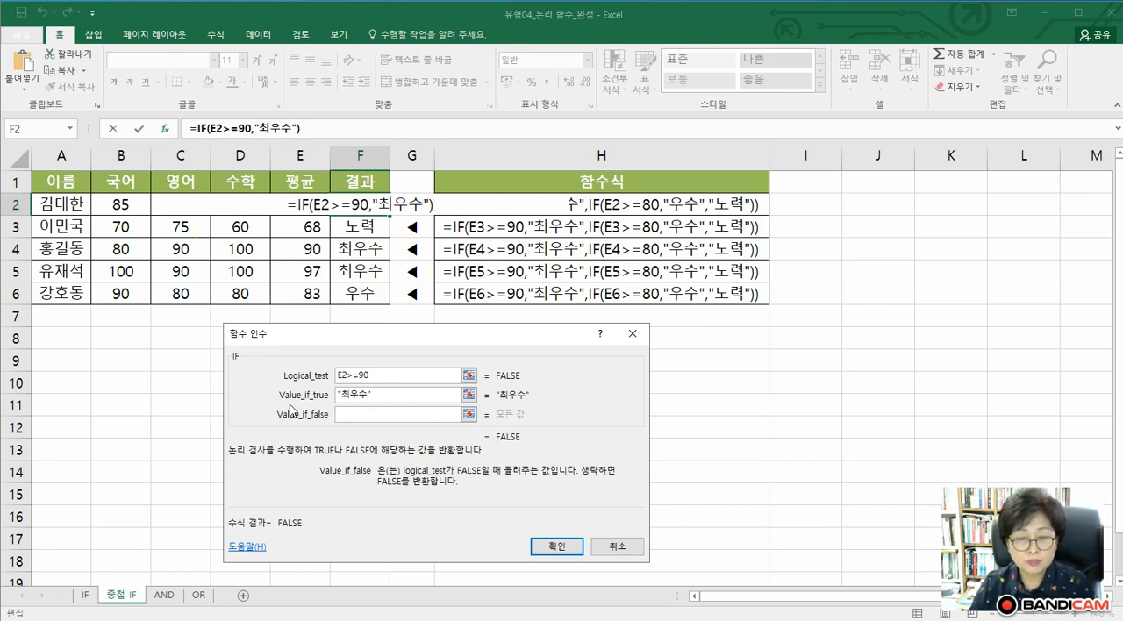
pyautogui.click(361, 415)
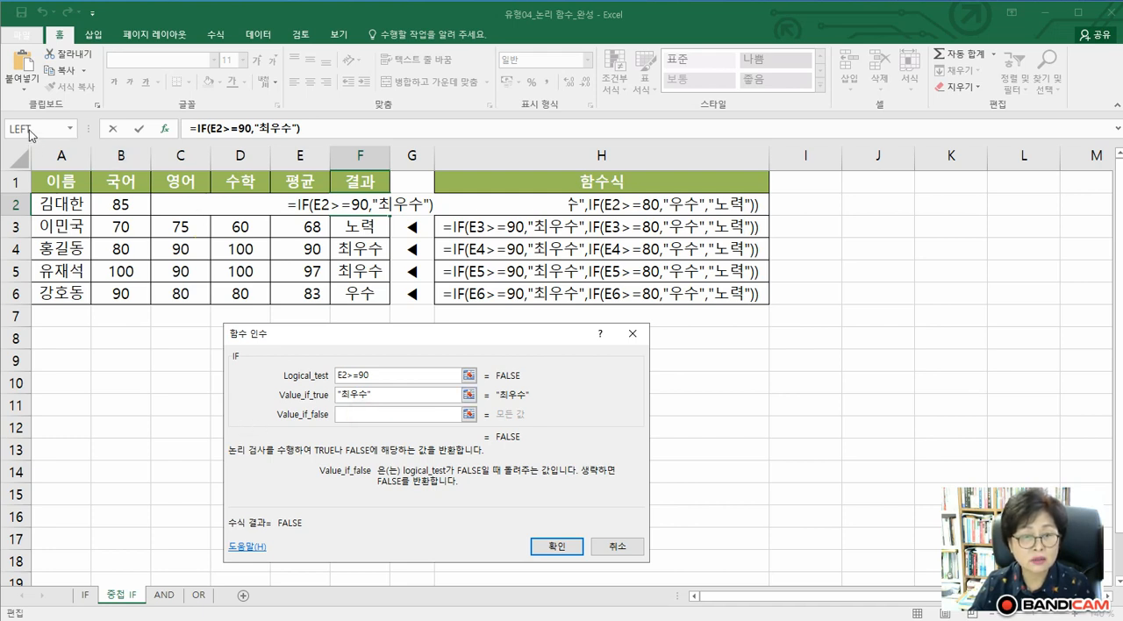
pyautogui.click(71, 129)
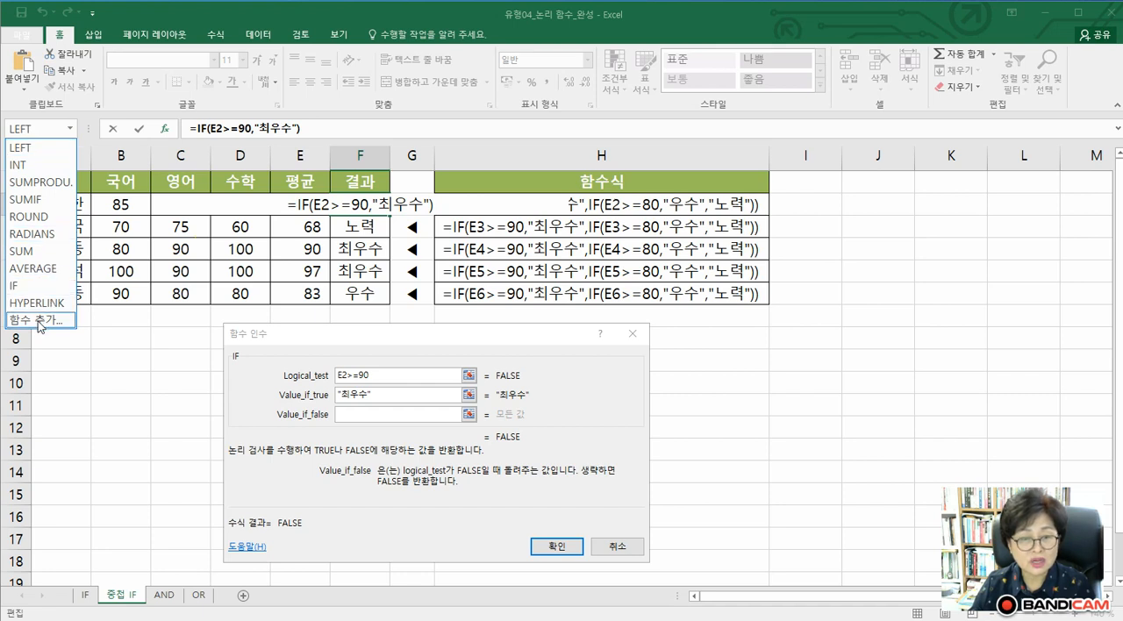
pyautogui.click(16, 285)
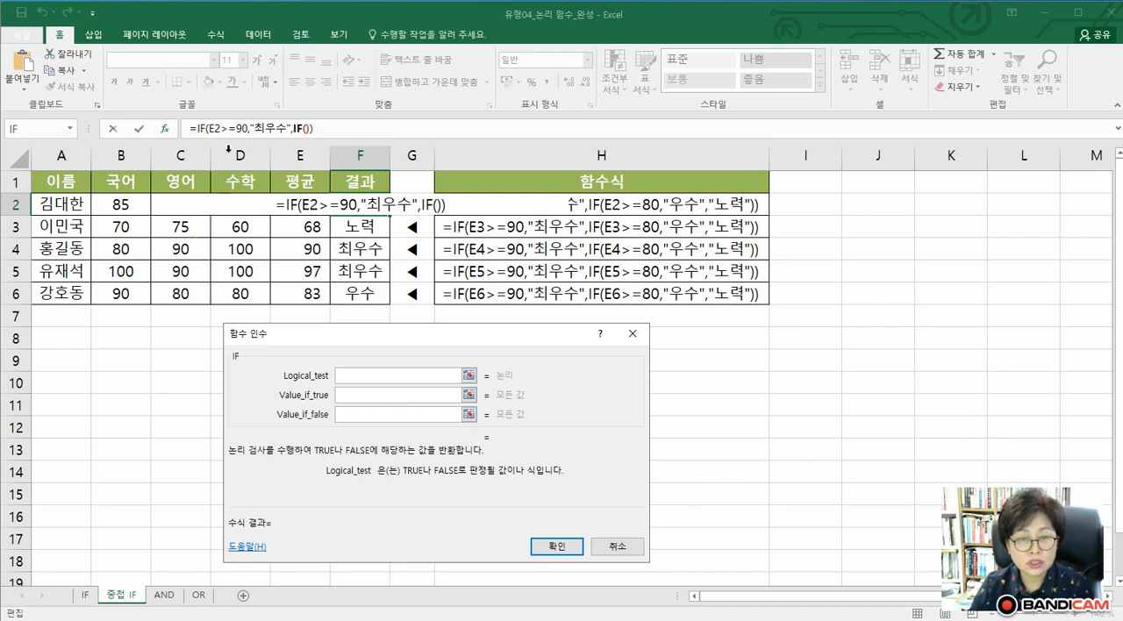
# Copy the outer condition E2>=90 into the nested IF function and change its Logical_test to E2>=80
pyautogui.moveTo(207, 130); pyautogui.dragTo(253, 131)
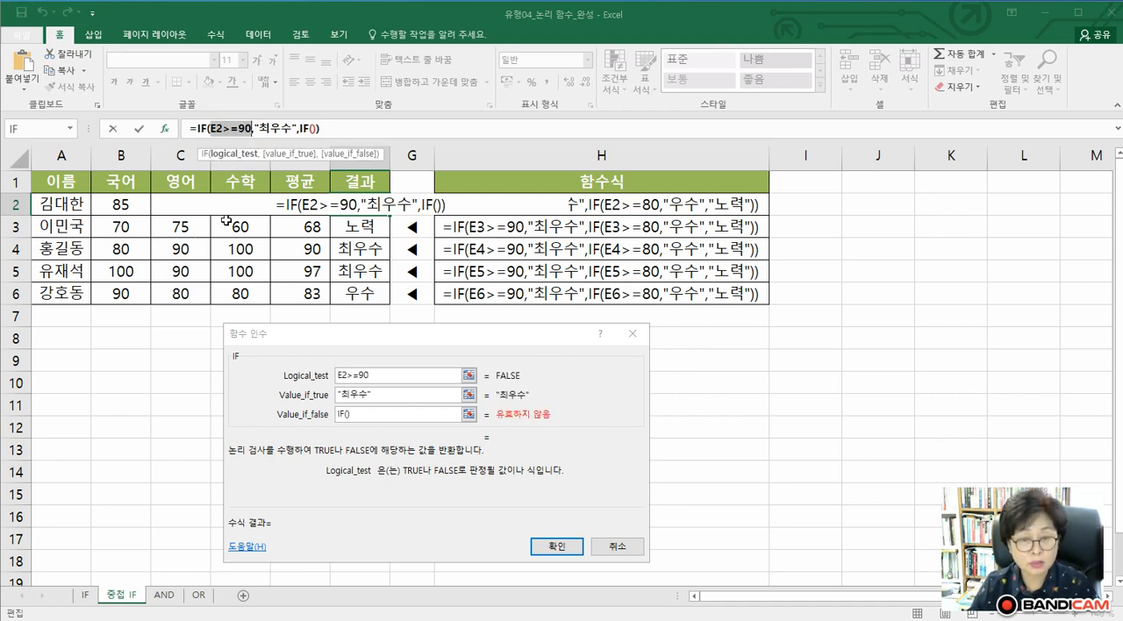
pyautogui.click(346, 417)
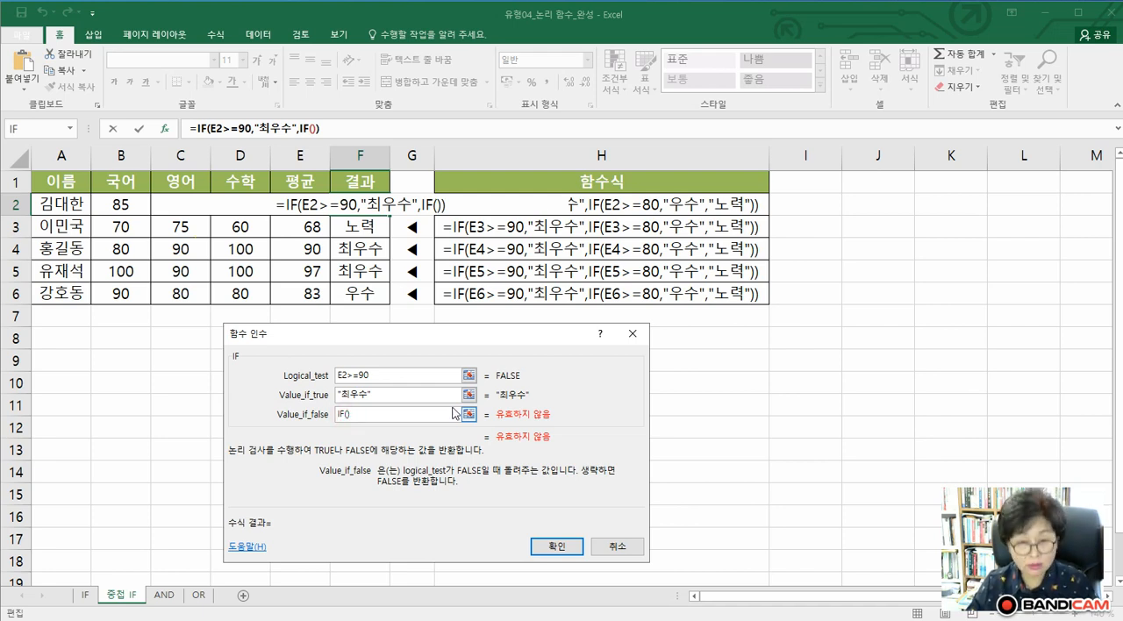
pyautogui.write('E2>=90')
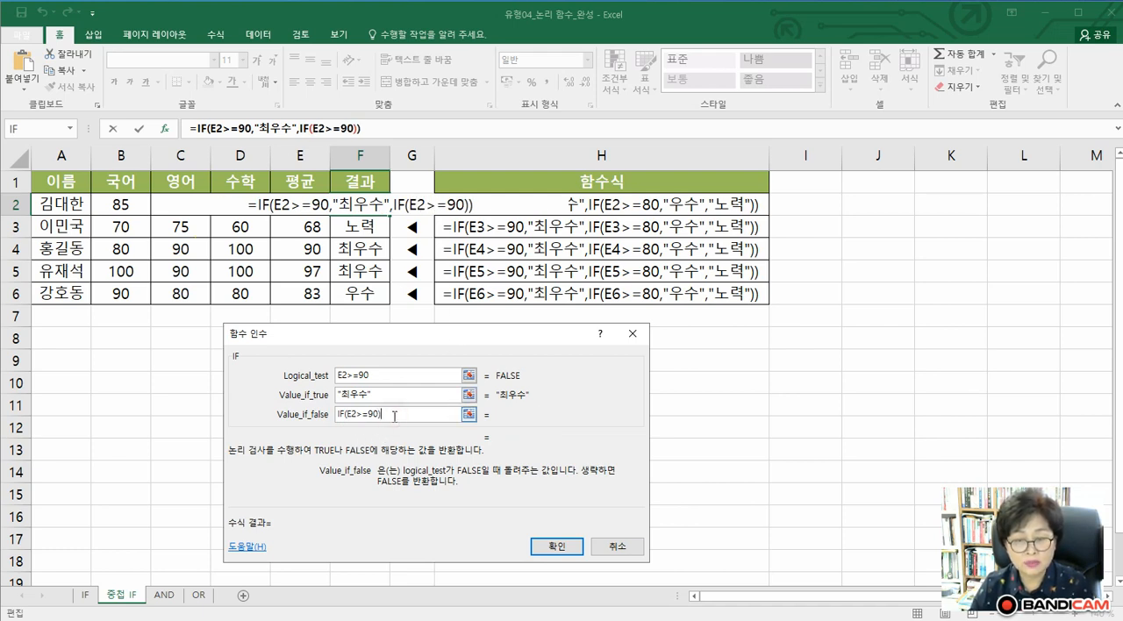
pyautogui.click(304, 129)
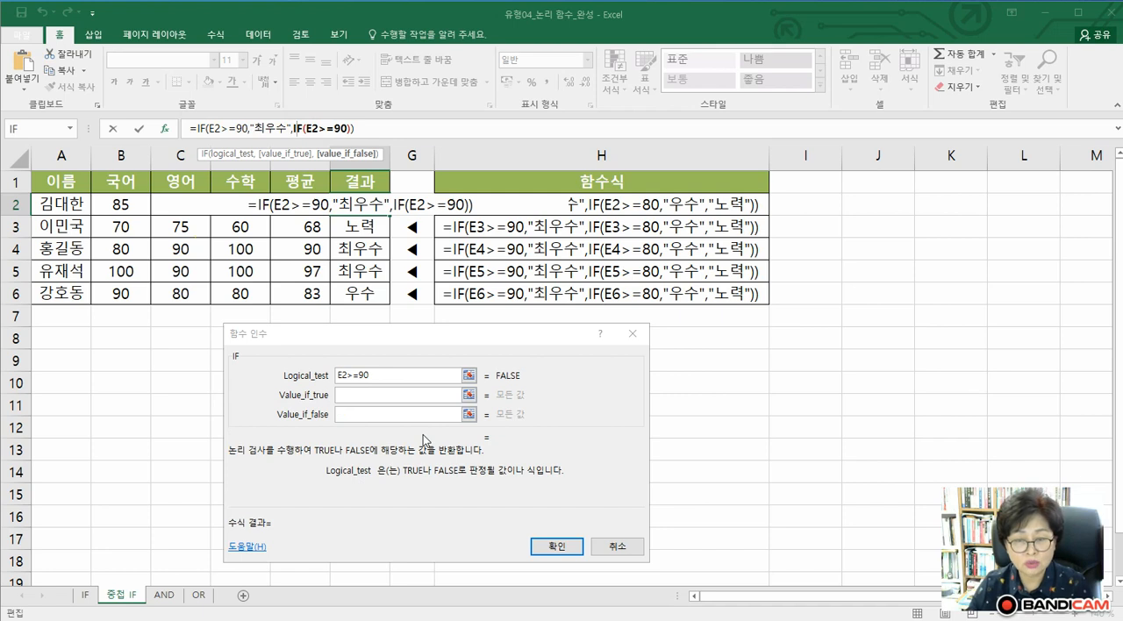
pyautogui.click(381, 379)
pyautogui.press('BackSpace')
pyautogui.press('BackSpace')
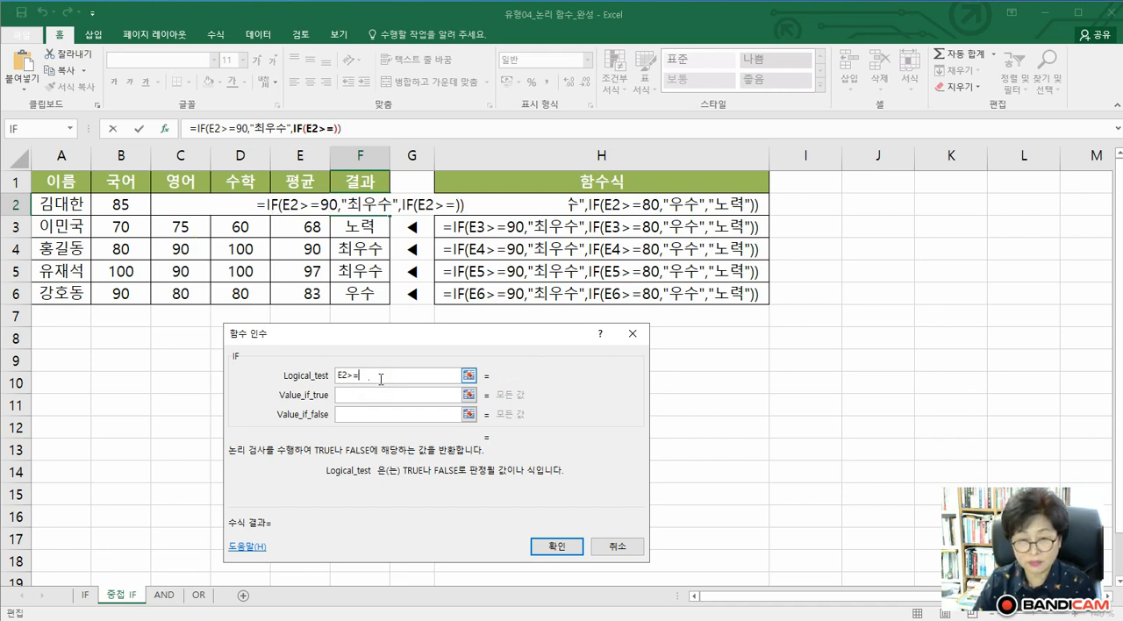
pyautogui.write('80')
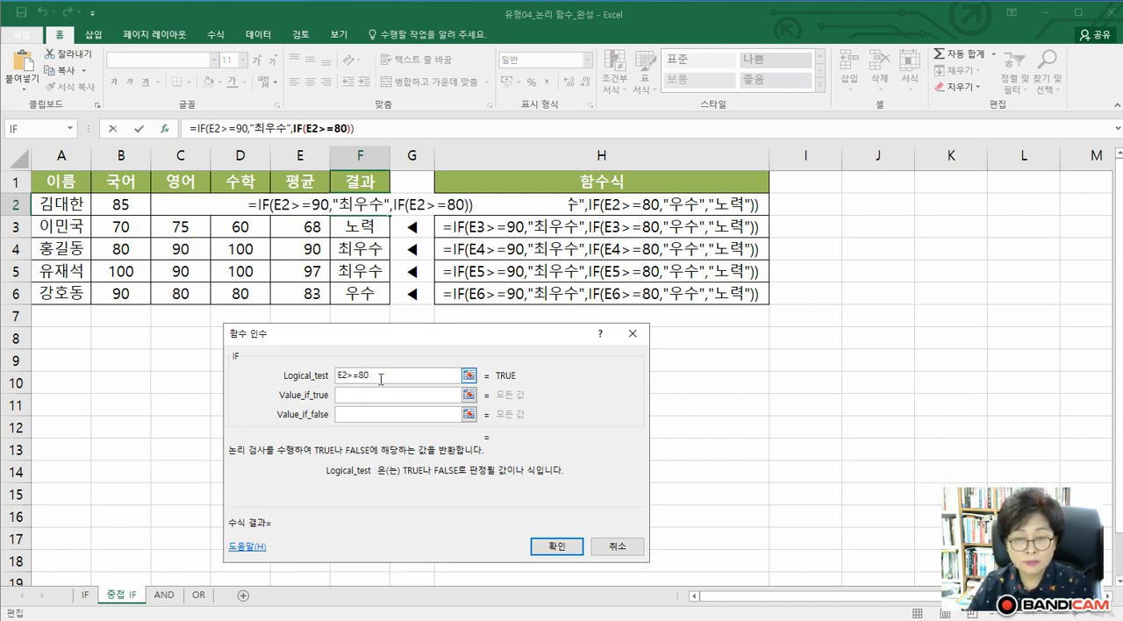
# Enter 우수 as Value_if_true and 노력 as Value_if_false of the nested IF function and accept the formula
pyautogui.click(374, 393)
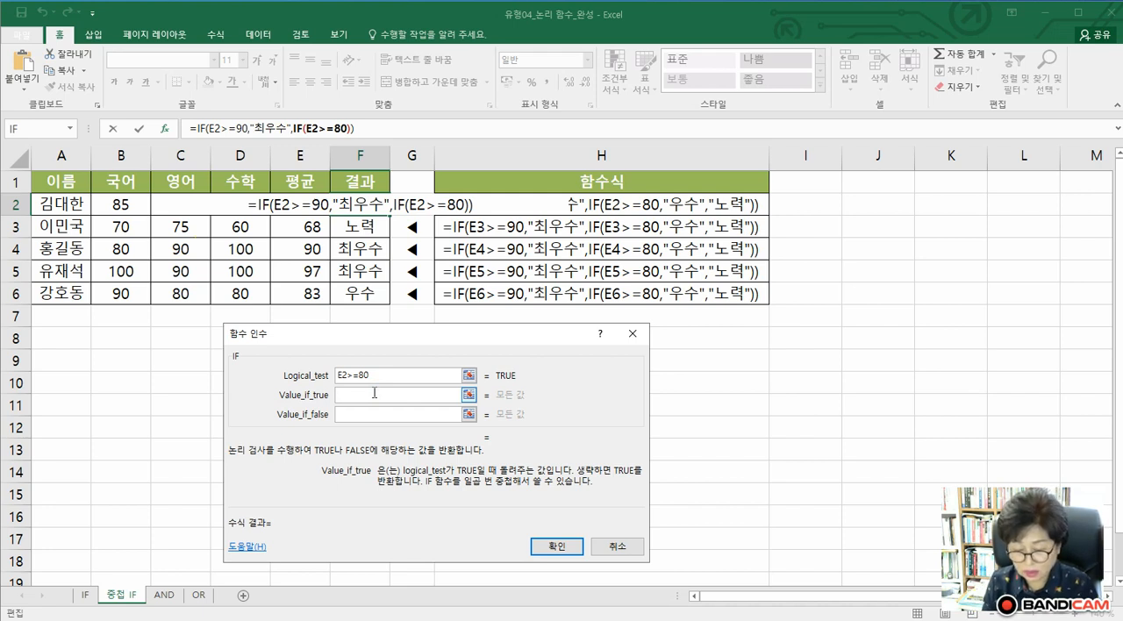
pyautogui.write('우수')
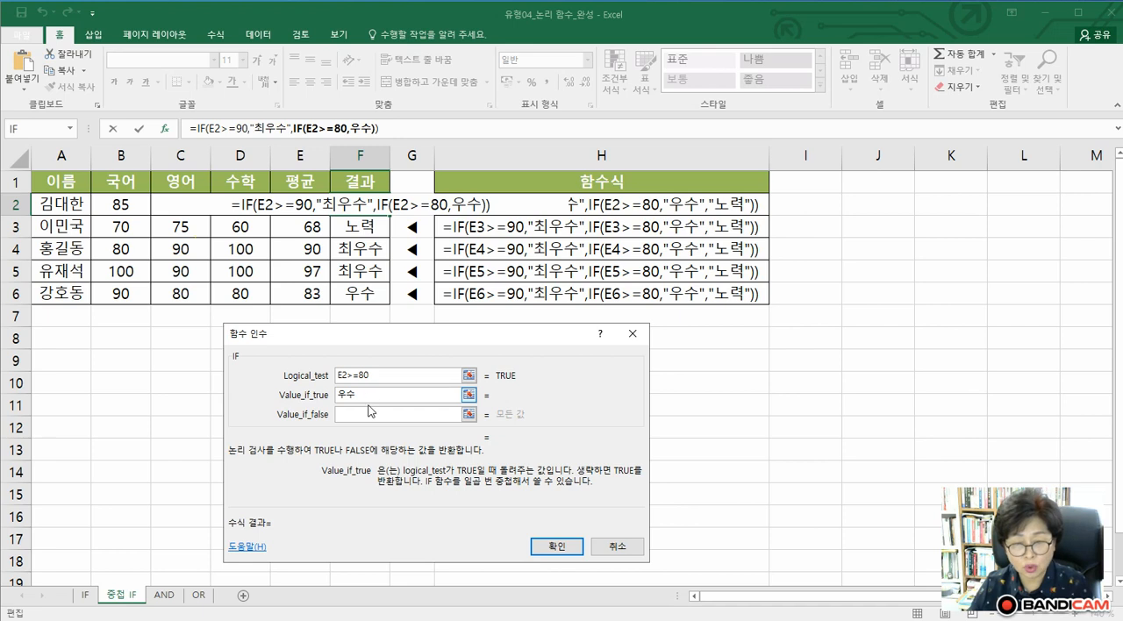
pyautogui.click(366, 414)
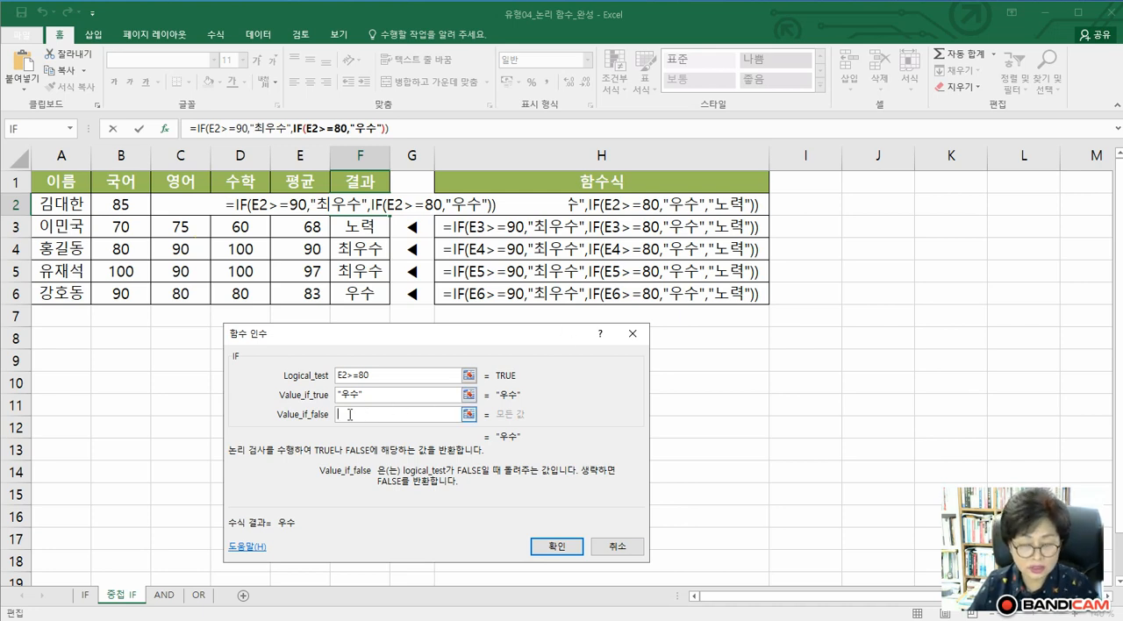
pyautogui.write('노력')
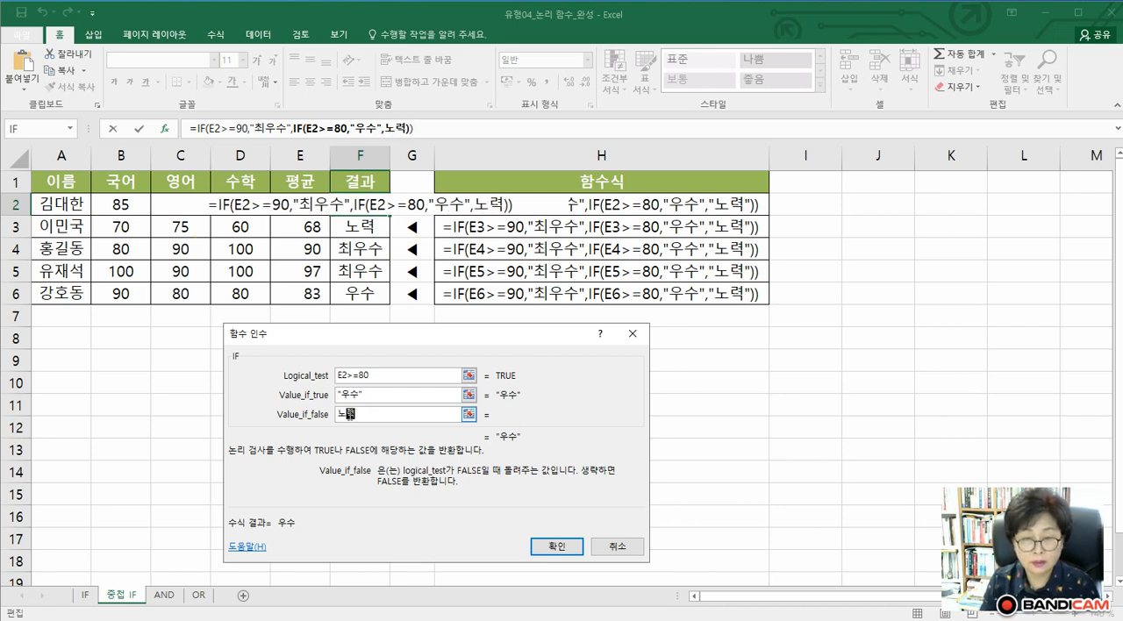
pyautogui.click(571, 550)
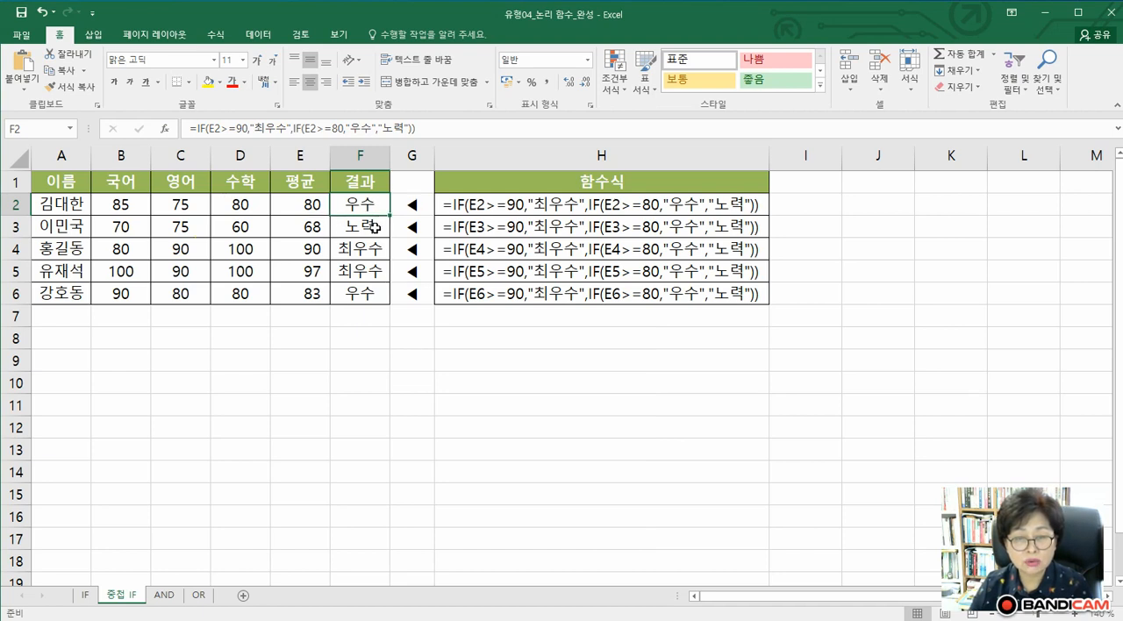
# Clear the results in F3:F6 and fill the nested IF formula from F2 down to F6
pyautogui.moveTo(361, 226); pyautogui.dragTo(361, 296)
pyautogui.press('Delete')
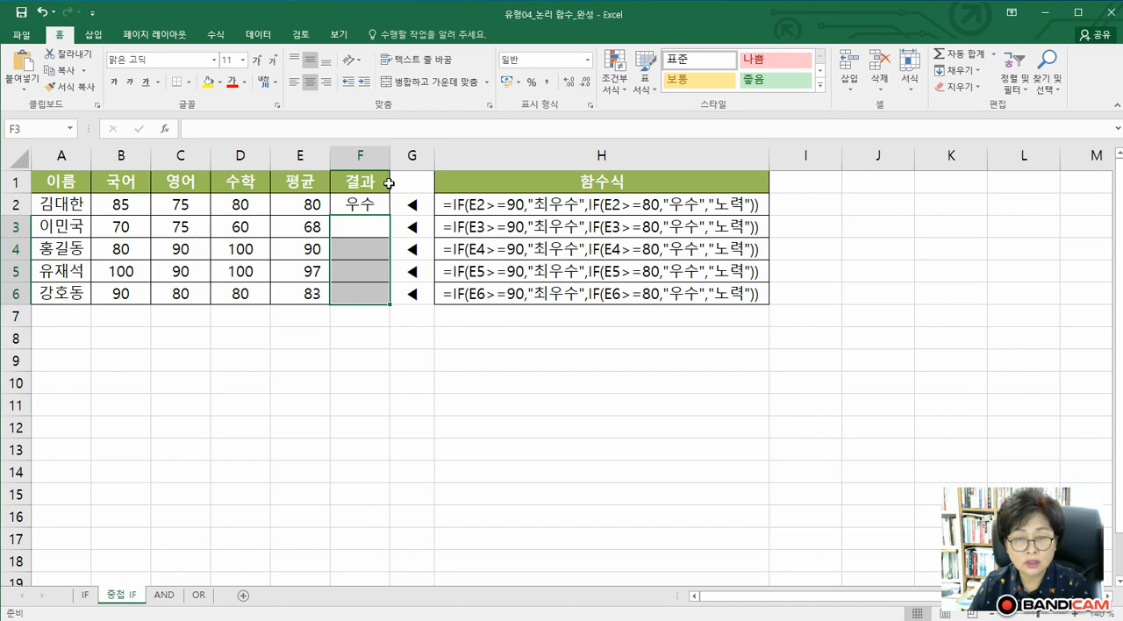
pyautogui.click(362, 202)
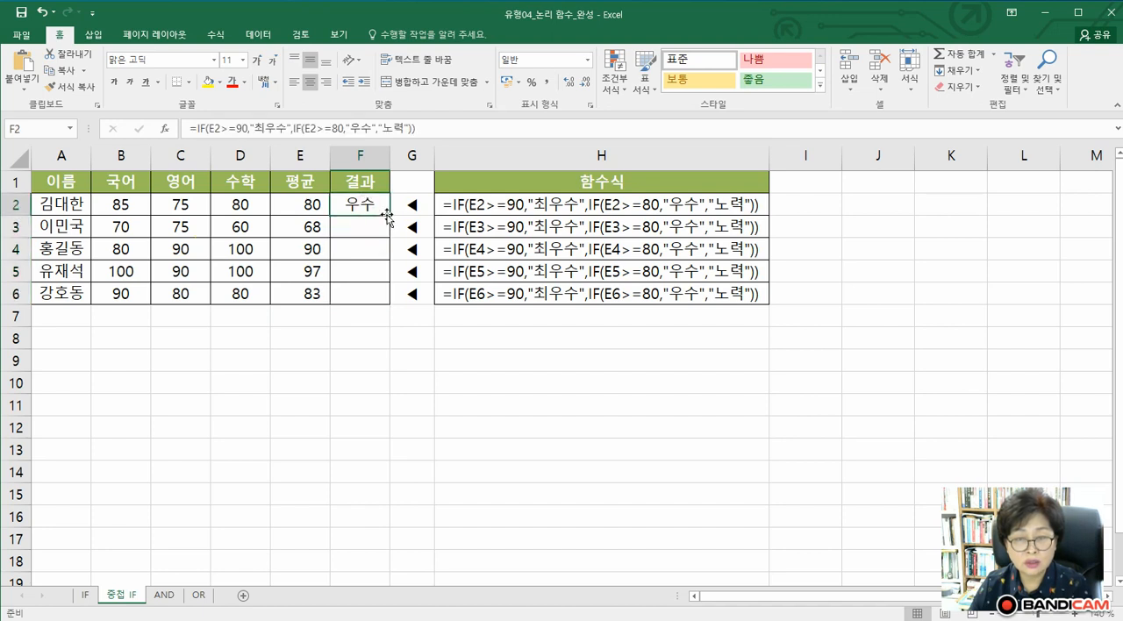
pyautogui.moveTo(390, 215); pyautogui.dragTo(387, 296)
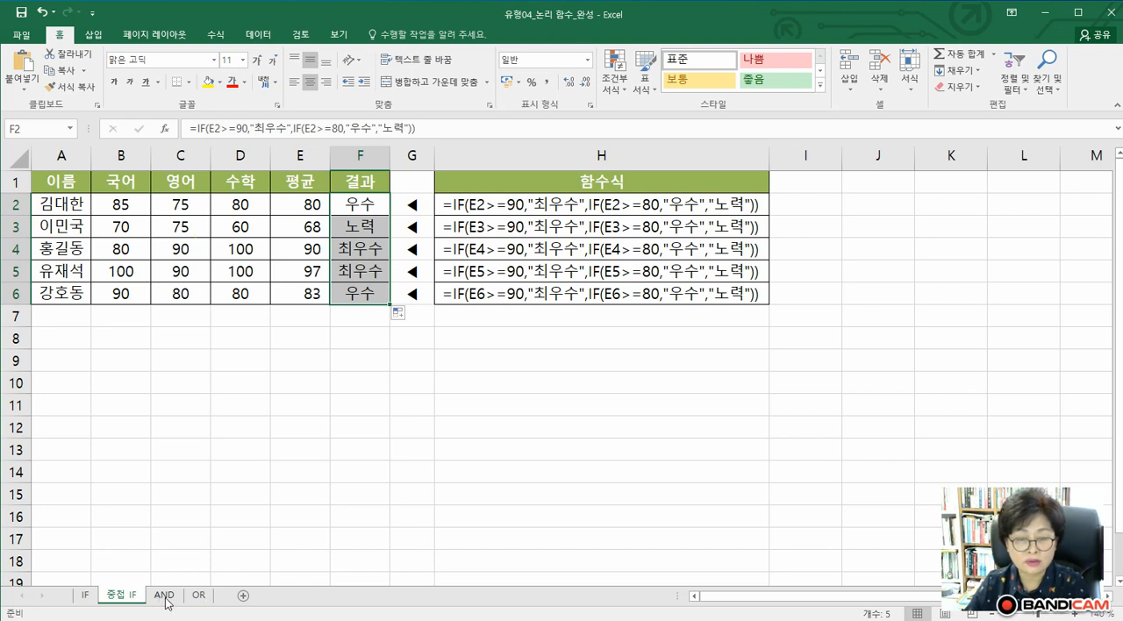
# On the AND sheet, examine the combined IF and AND formula in cell F2 at a larger zoom
pyautogui.click(161, 596)
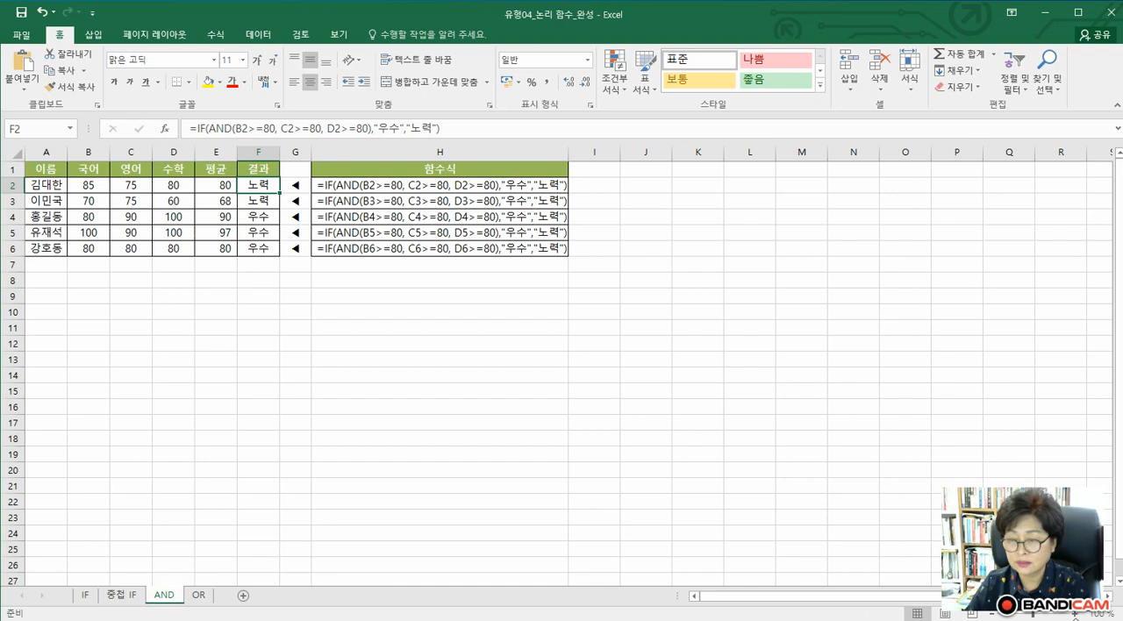
pyautogui.click(1075, 616)
pyautogui.click(1075, 616)
pyautogui.click(1075, 616)
pyautogui.click(1074, 615)
pyautogui.click(1075, 616)
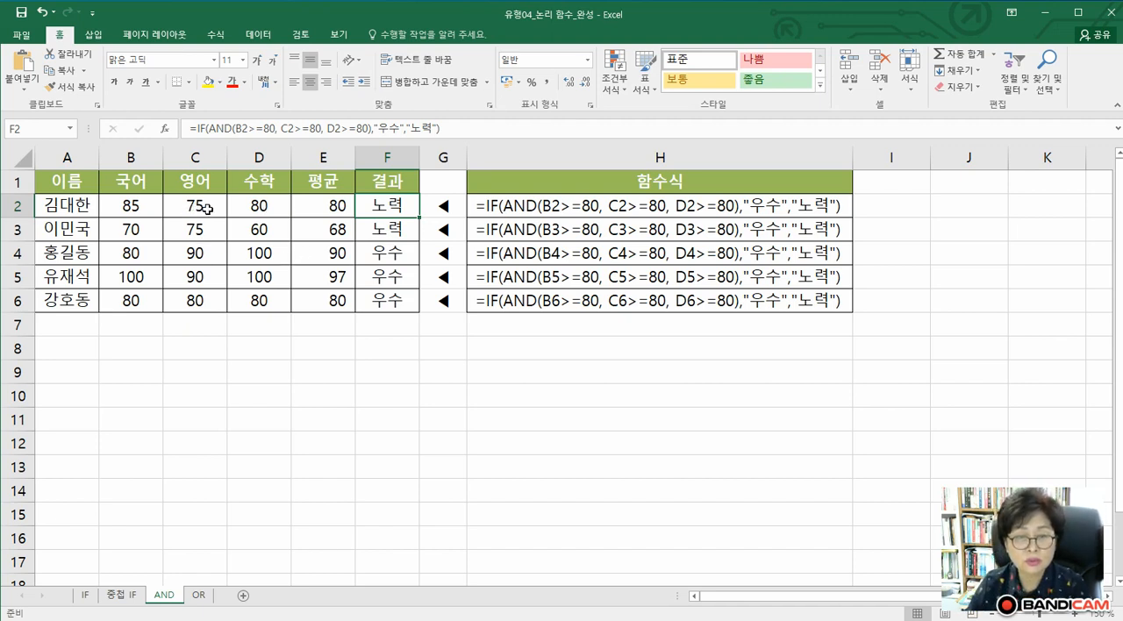
pyautogui.click(407, 218)
pyautogui.click(193, 129)
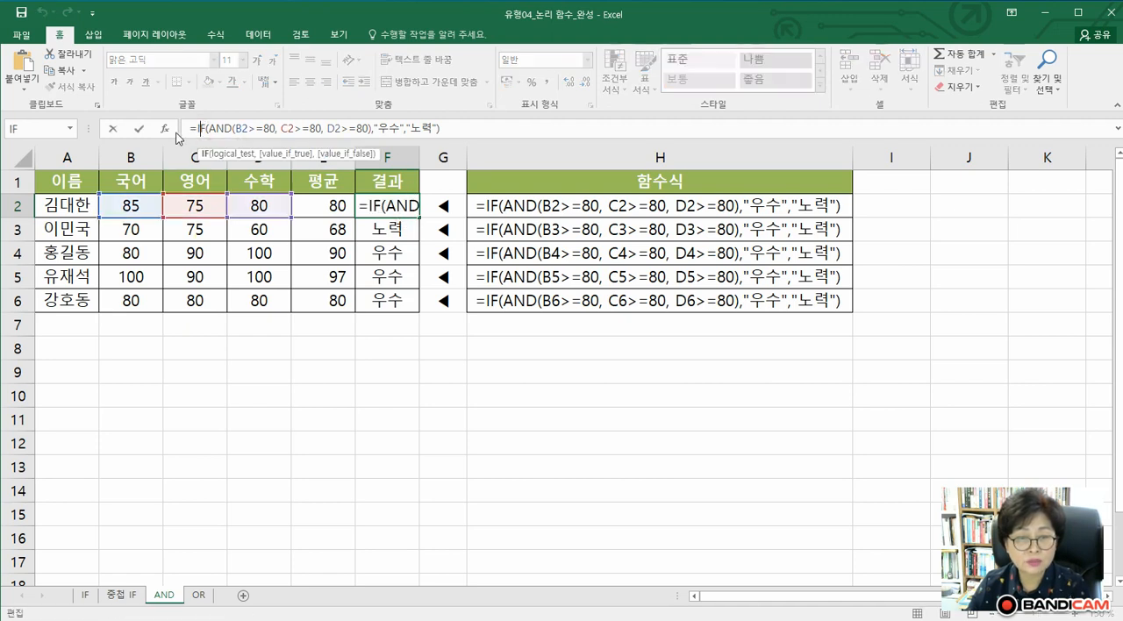
pyautogui.click(164, 130)
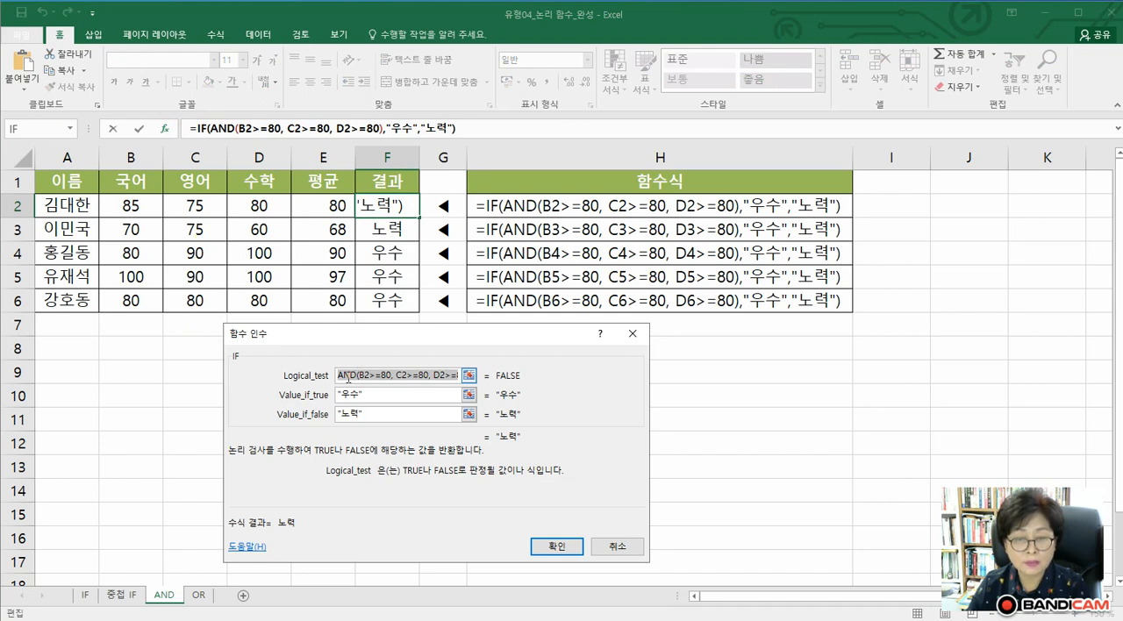
pyautogui.press('Delete')
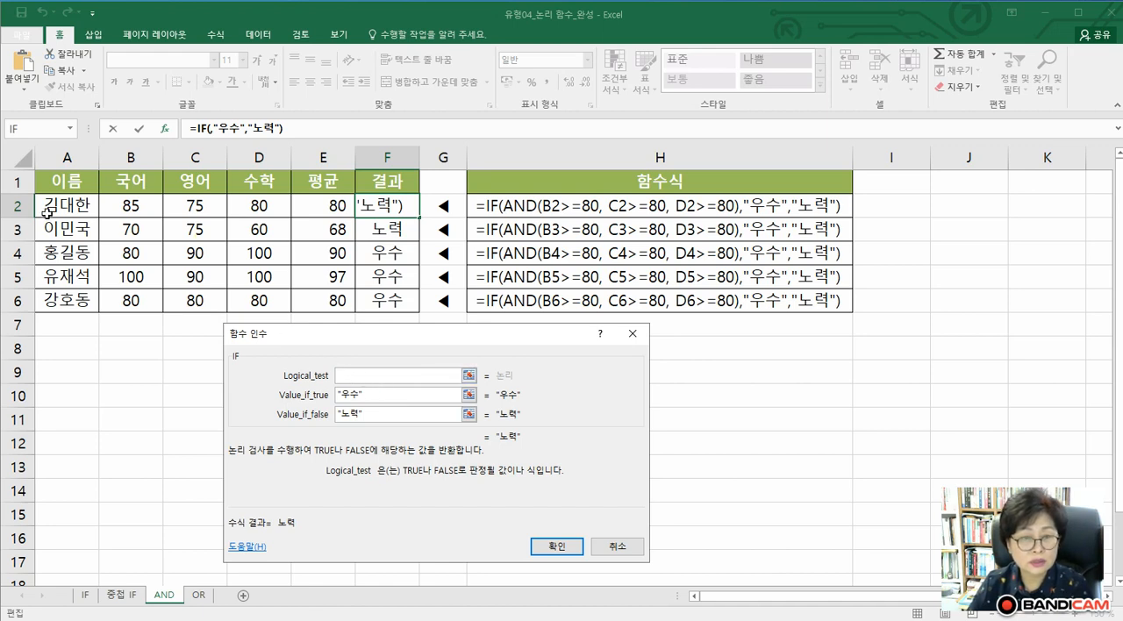
pyautogui.click(70, 129)
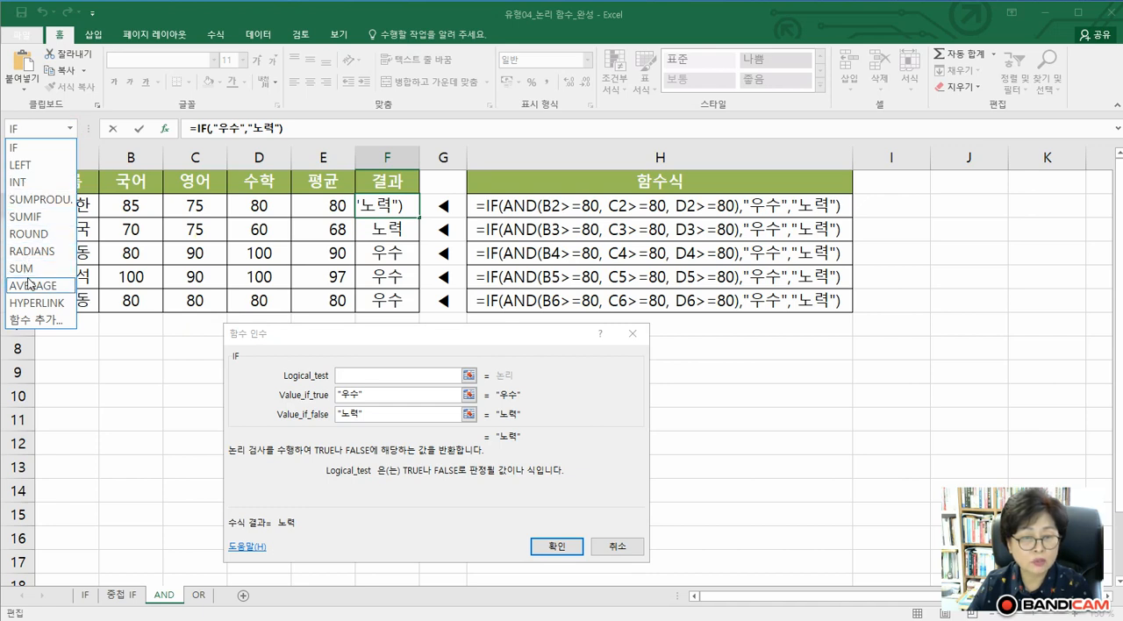
pyautogui.click(24, 321)
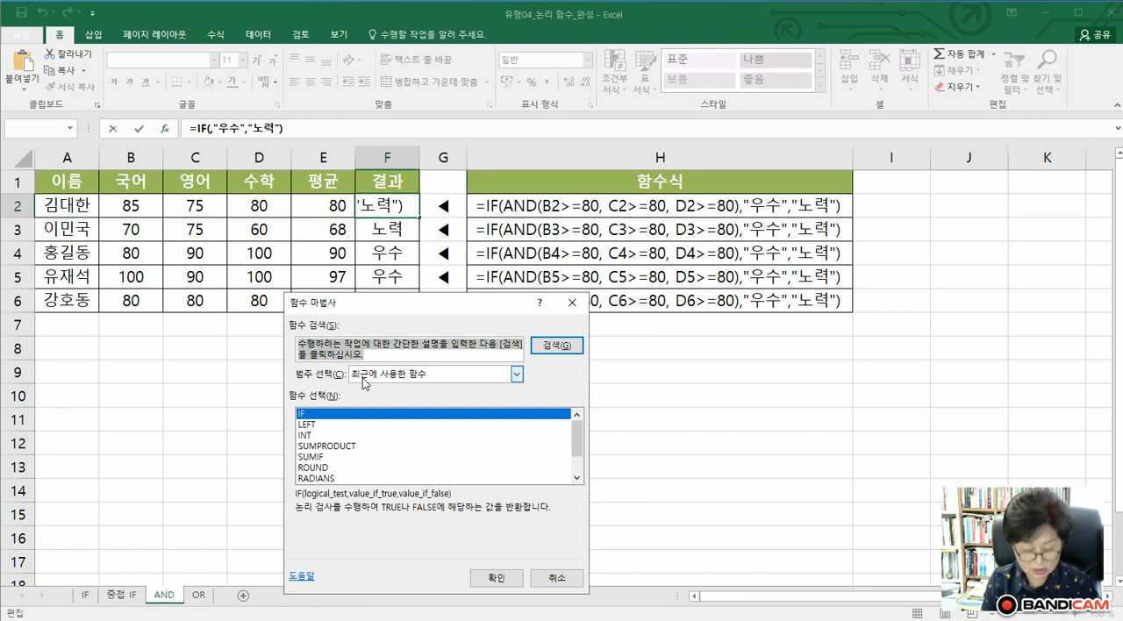
pyautogui.write('무ㅂ₩₩')
pyautogui.press('BackSpace')
pyautogui.press('BackSpace')
pyautogui.press('BackSpace')
pyautogui.write('and')
pyautogui.press('BackSpace')
pyautogui.press('BackSpace')
pyautogui.press('BackSpace')
pyautogui.press('BackSpace')
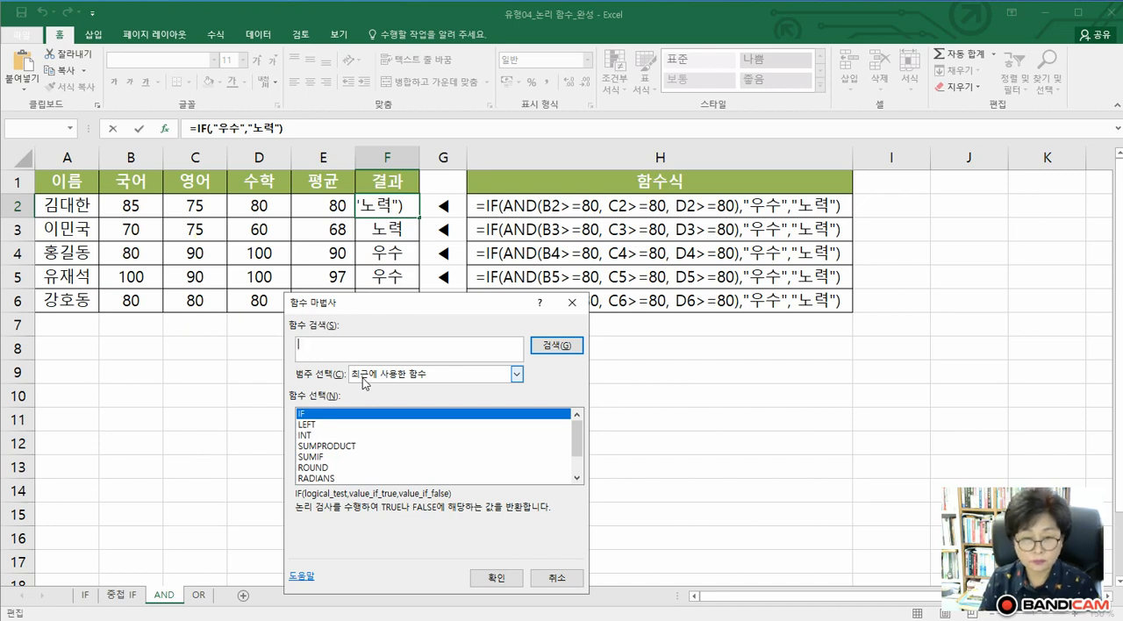
pyautogui.write('and')
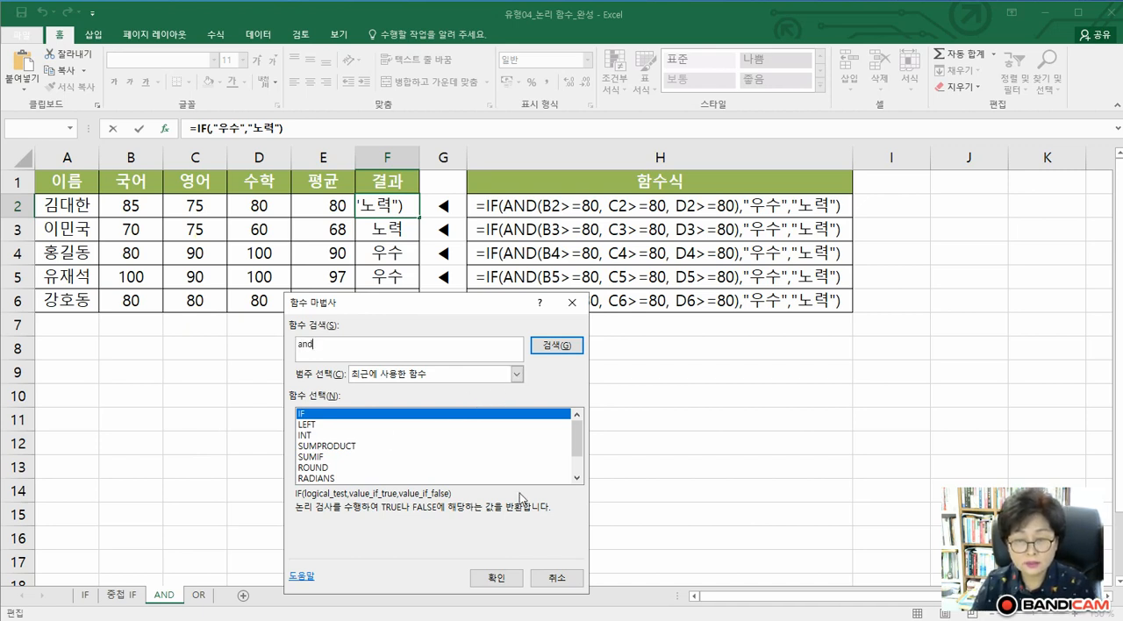
pyautogui.click(506, 575)
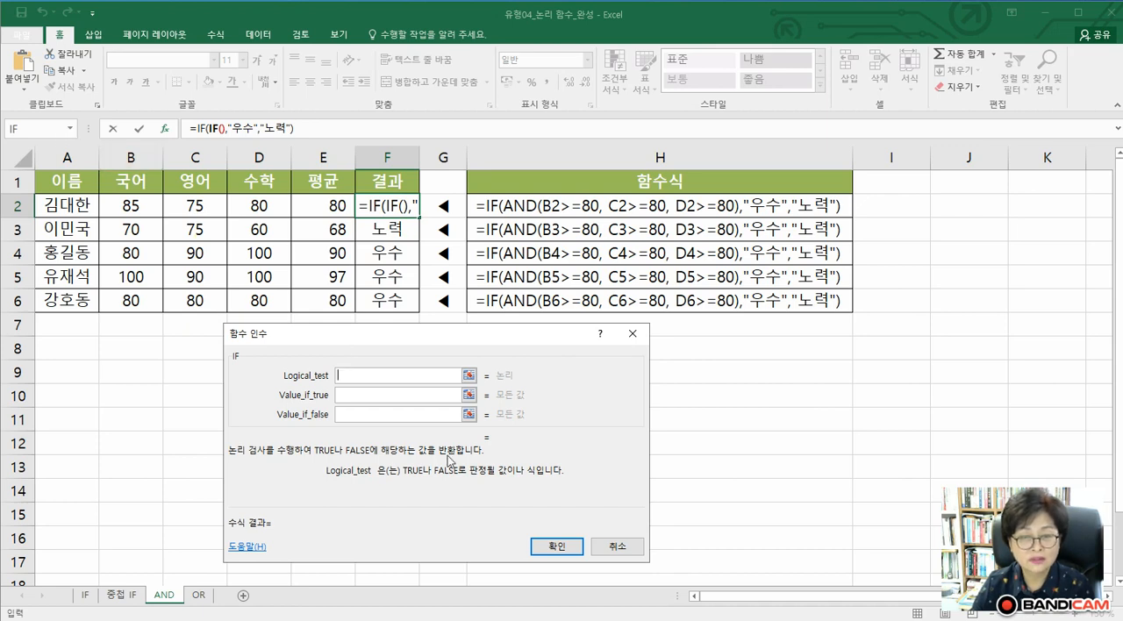
pyautogui.click(624, 545)
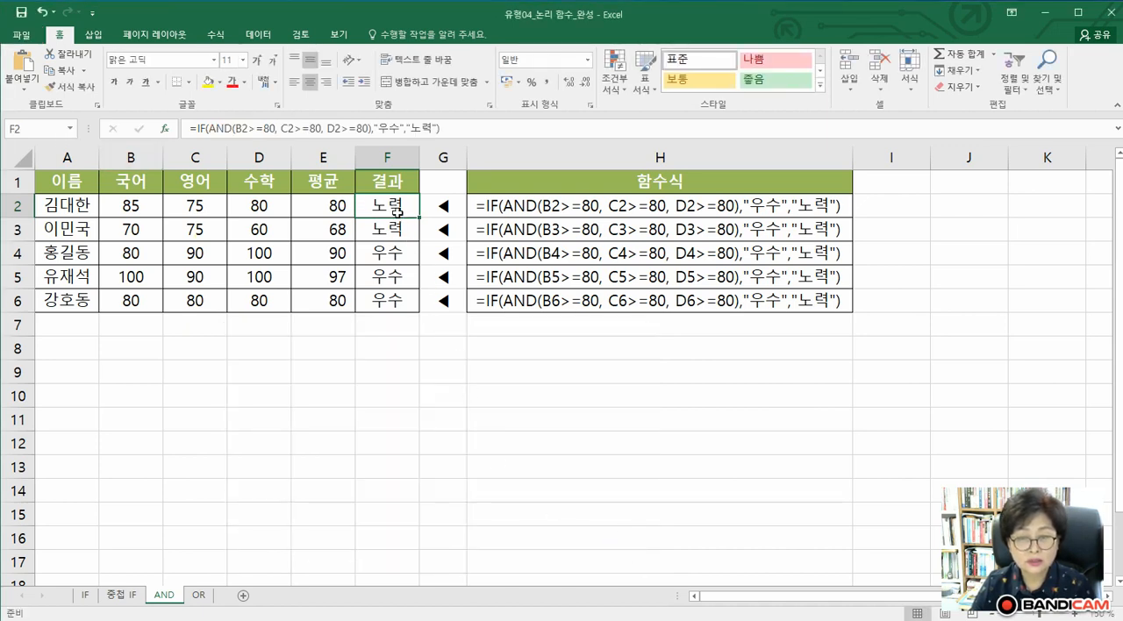
# Clear all results in F2:F6 of the AND sheet and select cell F2 for a new formula
pyautogui.press('Delete')
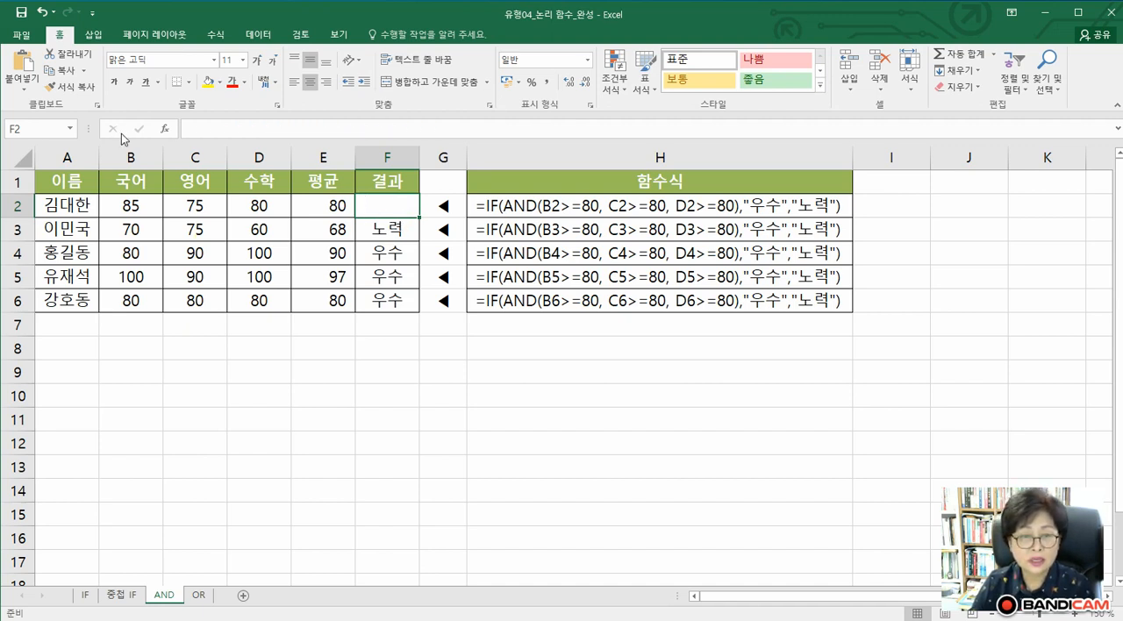
pyautogui.moveTo(402, 211); pyautogui.dragTo(402, 303)
pyautogui.press('Delete')
pyautogui.click(392, 210)
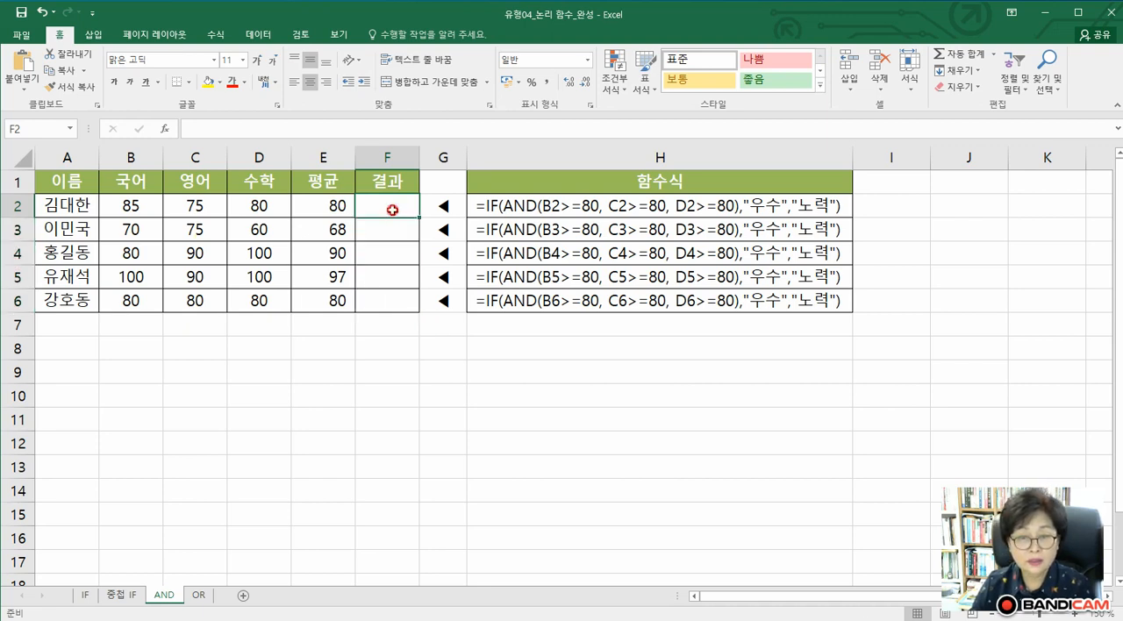
# Insert an IF function in cell F2 of the AND sheet from the recently used functions
pyautogui.click(164, 128)
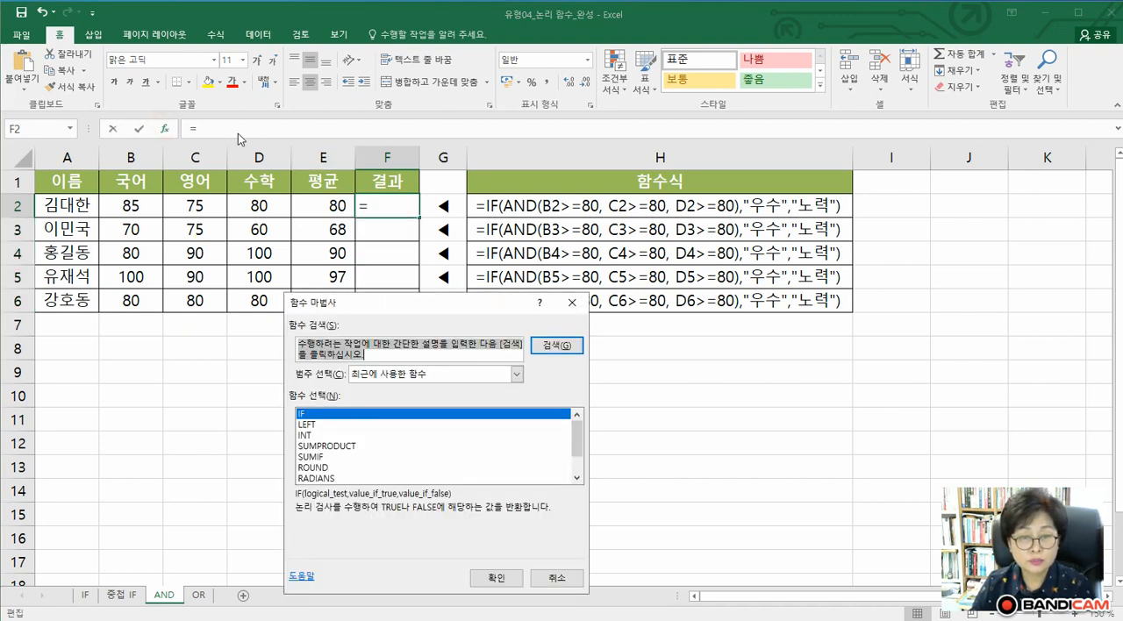
pyautogui.click(321, 414)
pyautogui.click(492, 579)
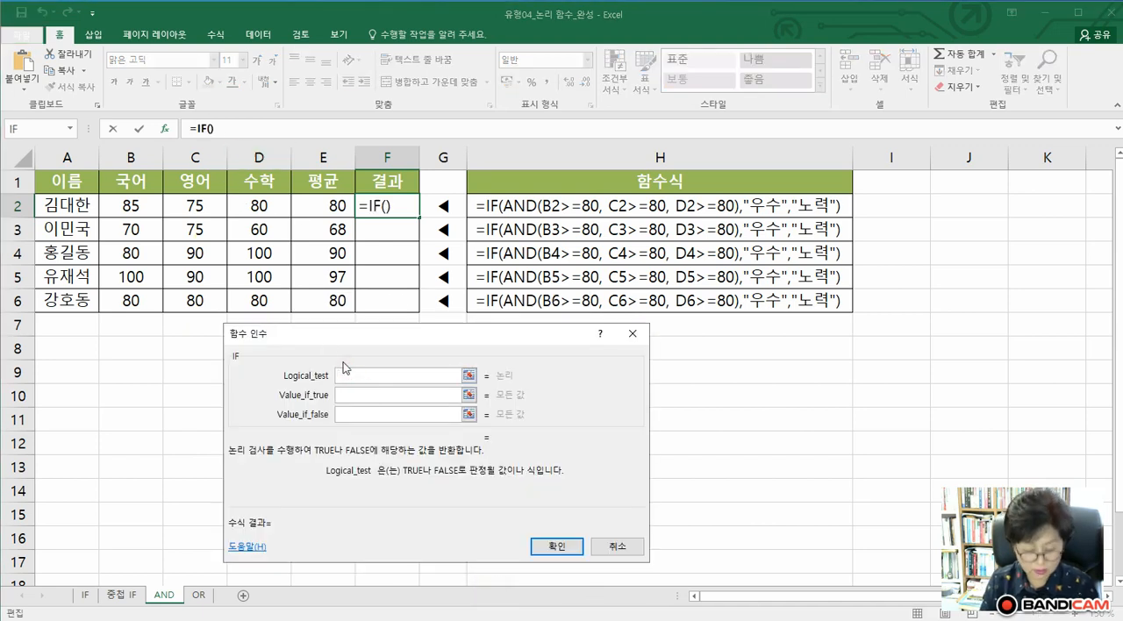
# Nest the AND function, chosen from the list of all functions, in the Logical_test of the IF function
pyautogui.click(70, 129)
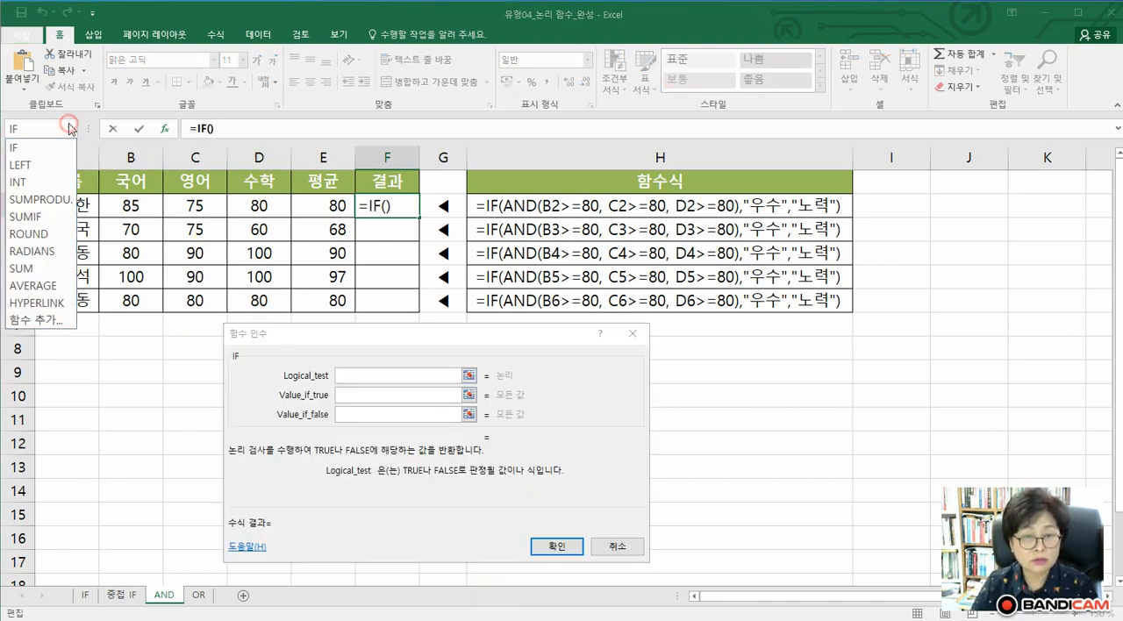
pyautogui.click(32, 321)
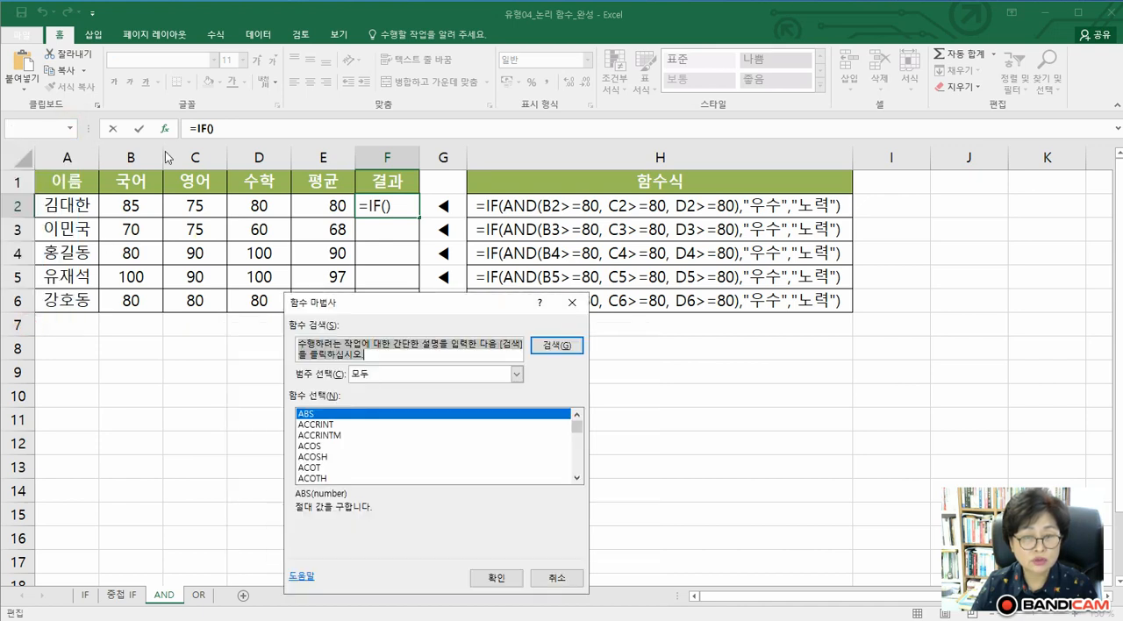
pyautogui.write('abd')
pyautogui.click(349, 427)
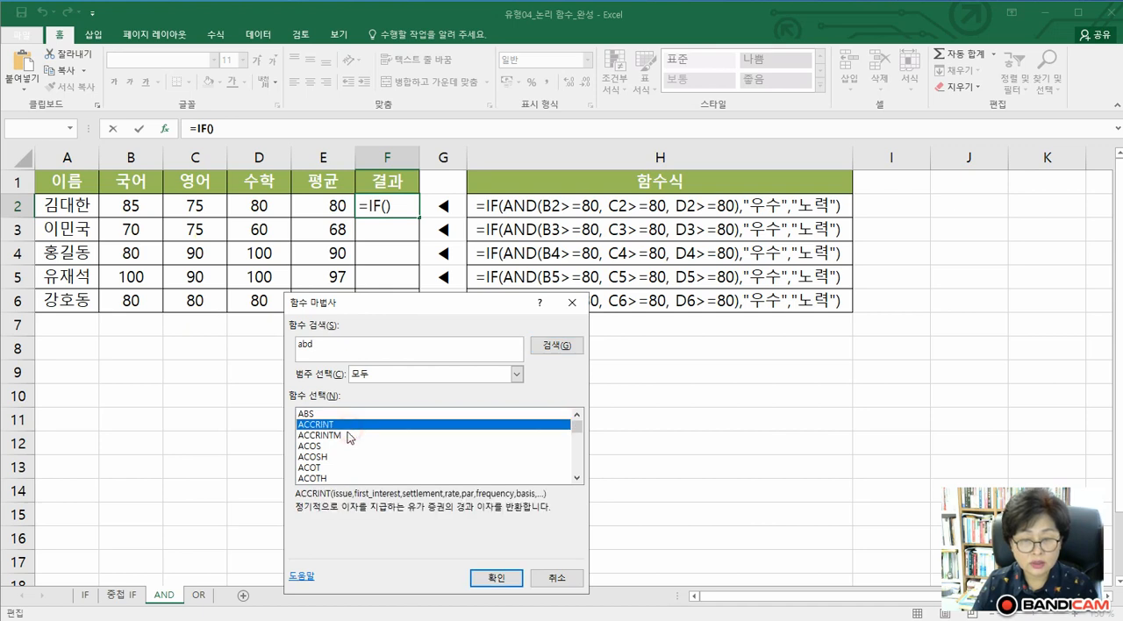
pyautogui.scroll(-2, 327, 471)
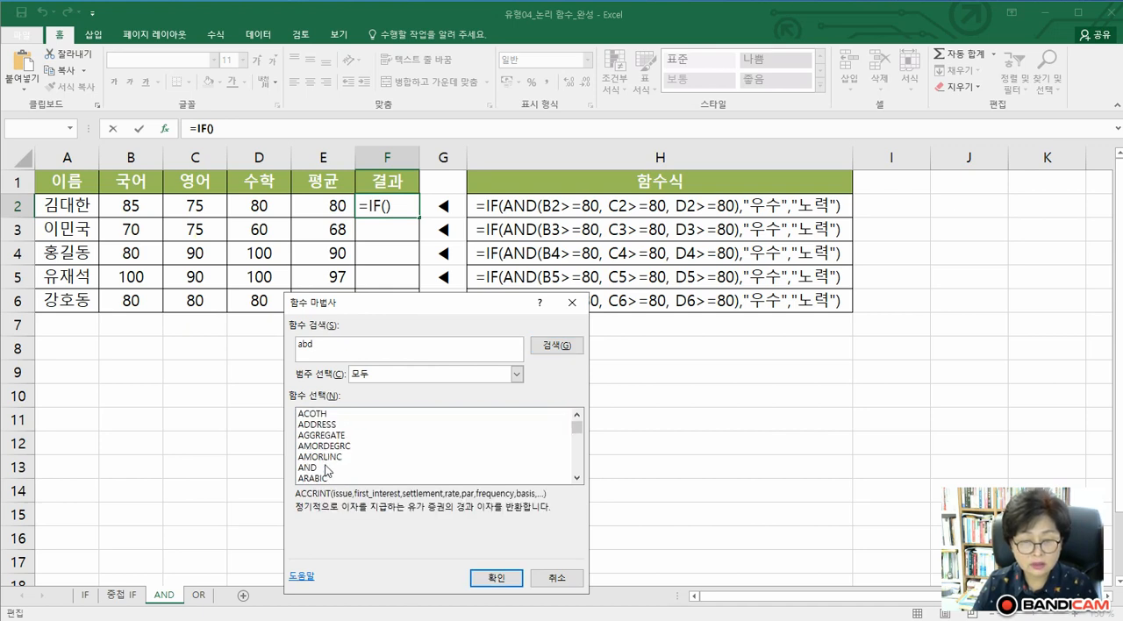
pyautogui.click(310, 468)
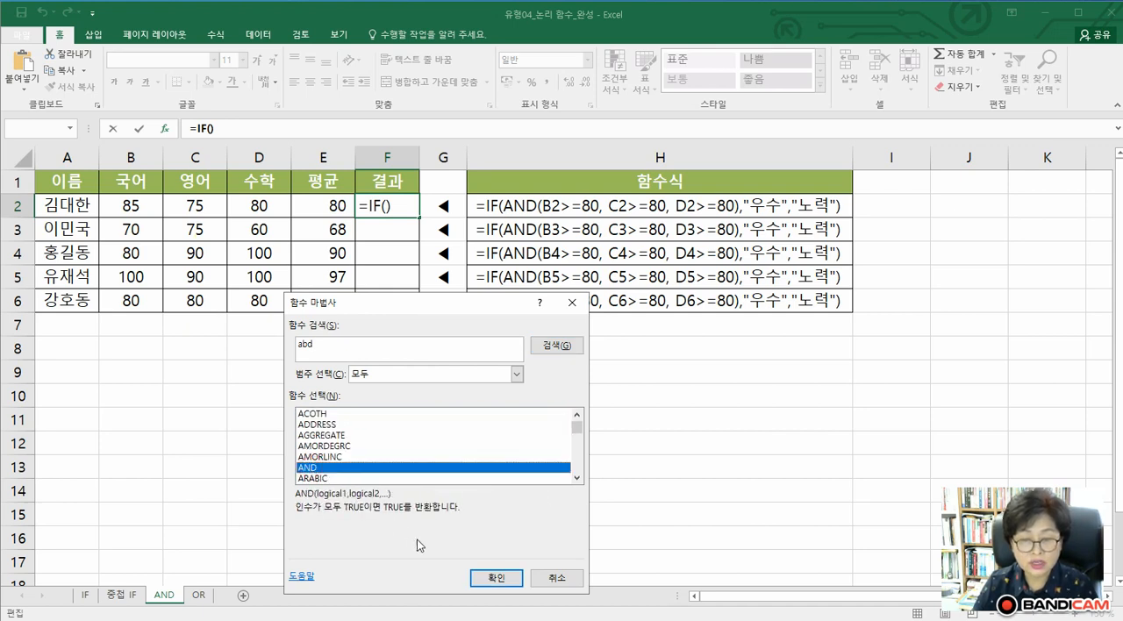
pyautogui.click(478, 579)
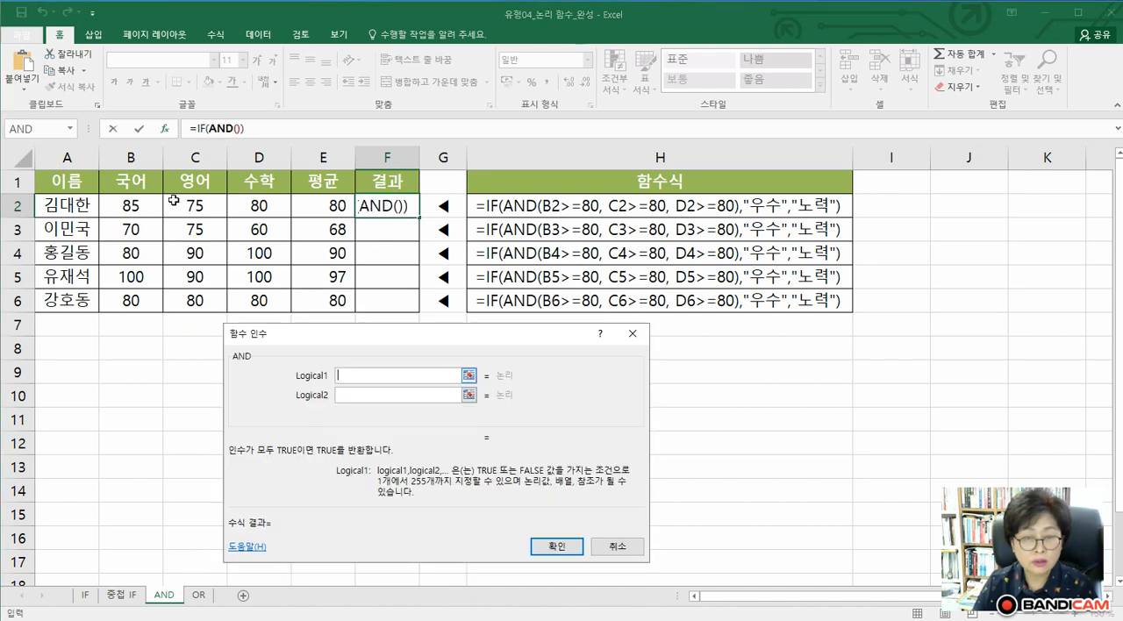
# Enter B2>=80, C2>=80 and D2>=80 as the three logical arguments of the AND function
pyautogui.click(132, 211)
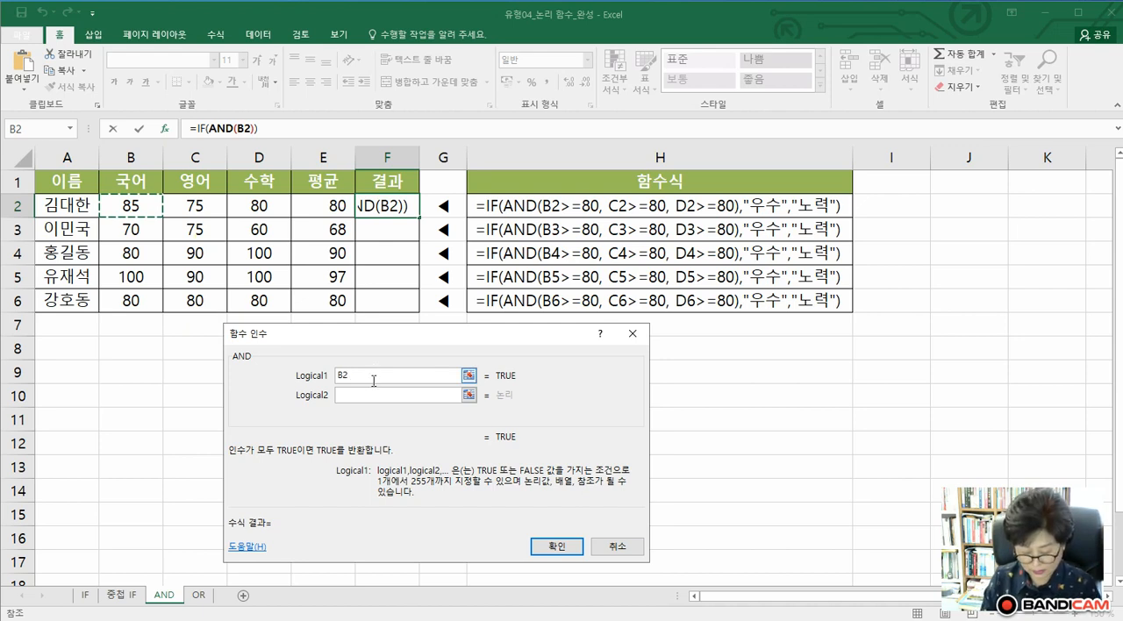
pyautogui.write('>=')
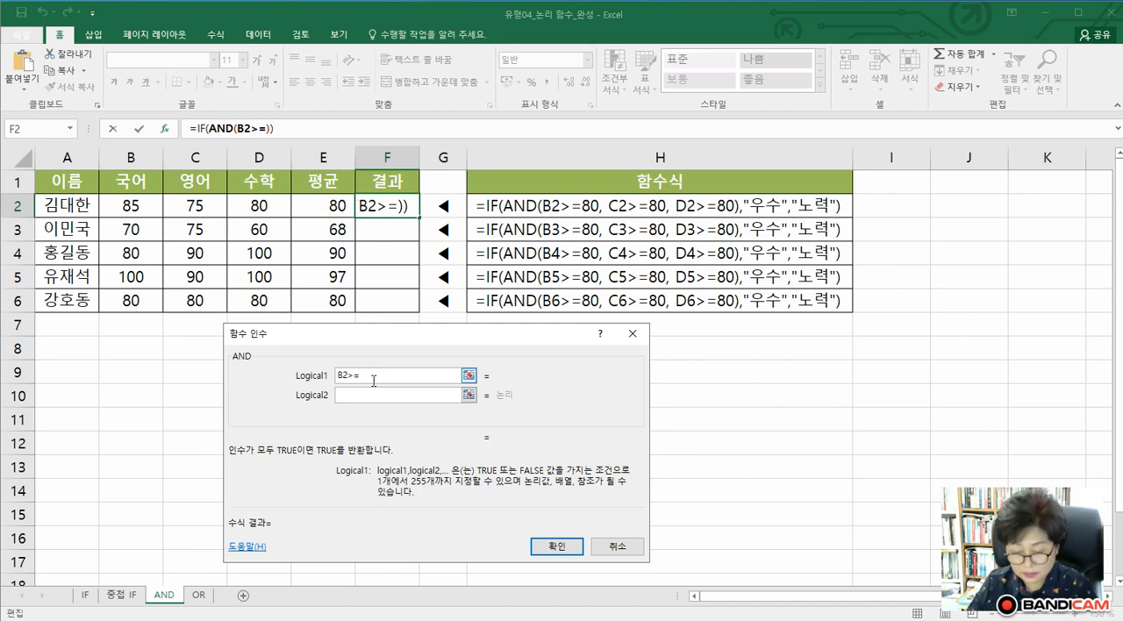
pyautogui.write('80')
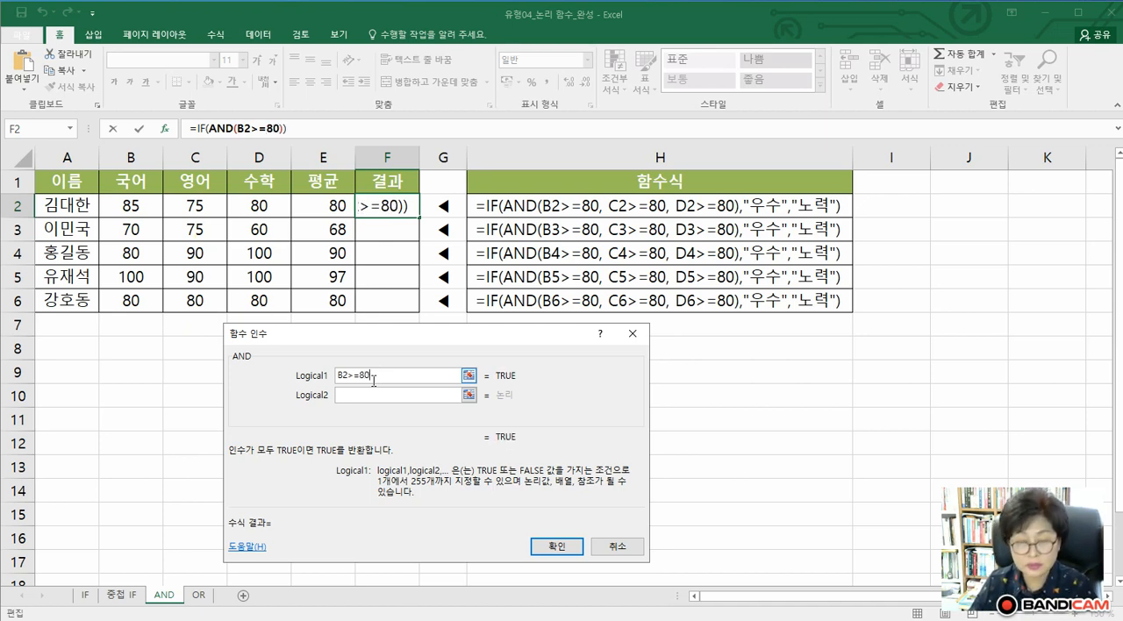
pyautogui.click(364, 394)
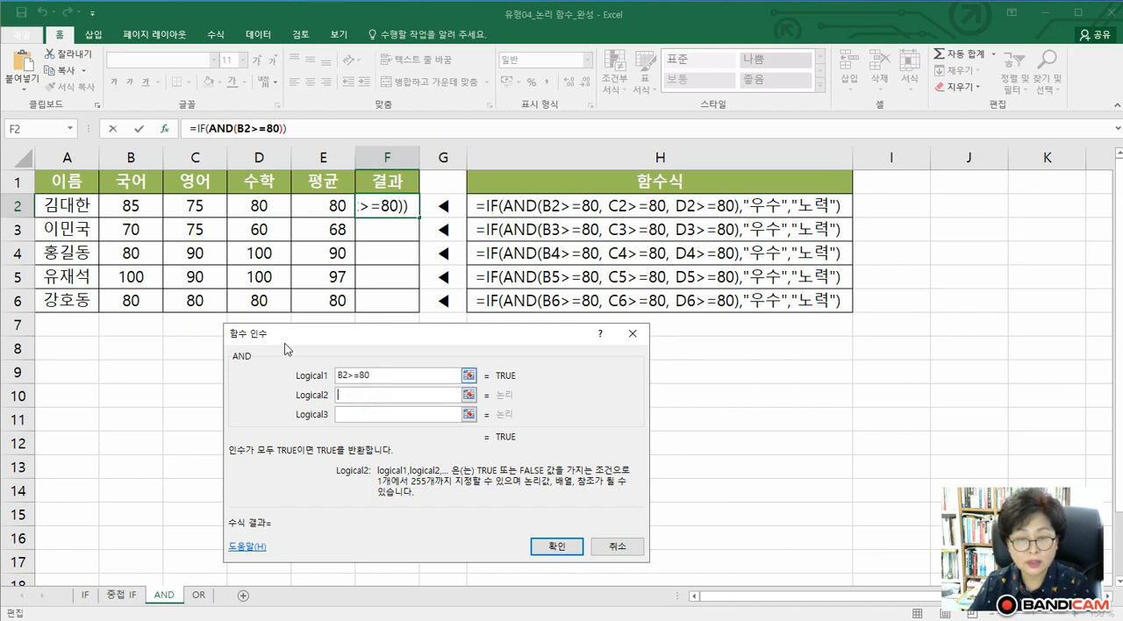
pyautogui.click(192, 211)
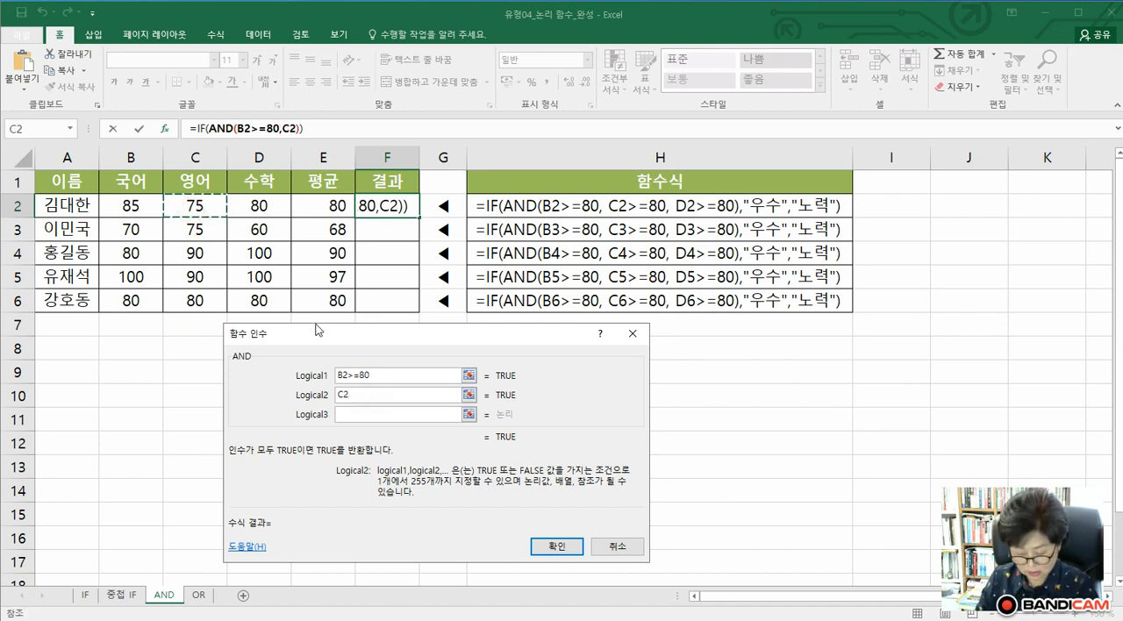
pyautogui.write('>=80')
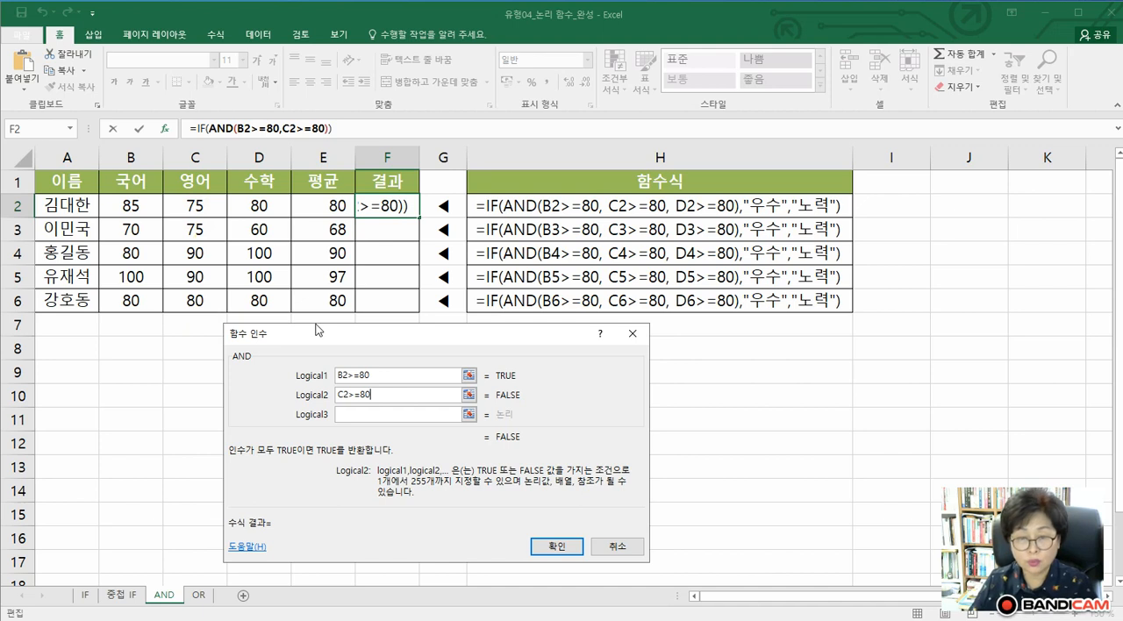
pyautogui.click(343, 413)
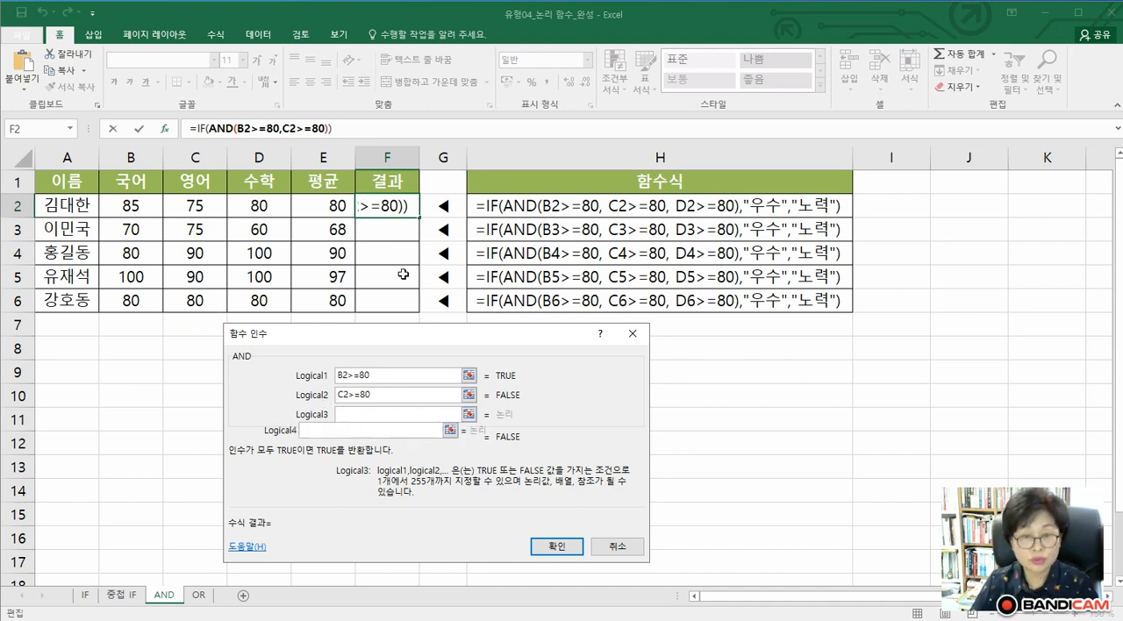
pyautogui.click(273, 208)
pyautogui.write('>=80')
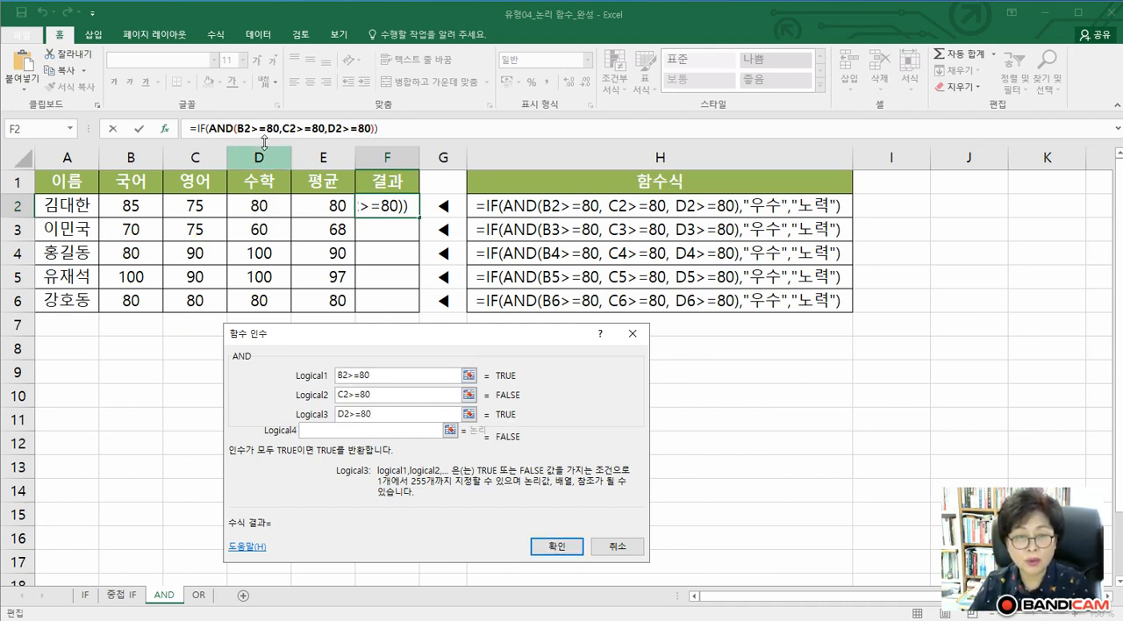
# Return to the outer IF function's arguments and enter 우수 as Value_if_true and 노력 as Value_if_false
pyautogui.click(200, 130)
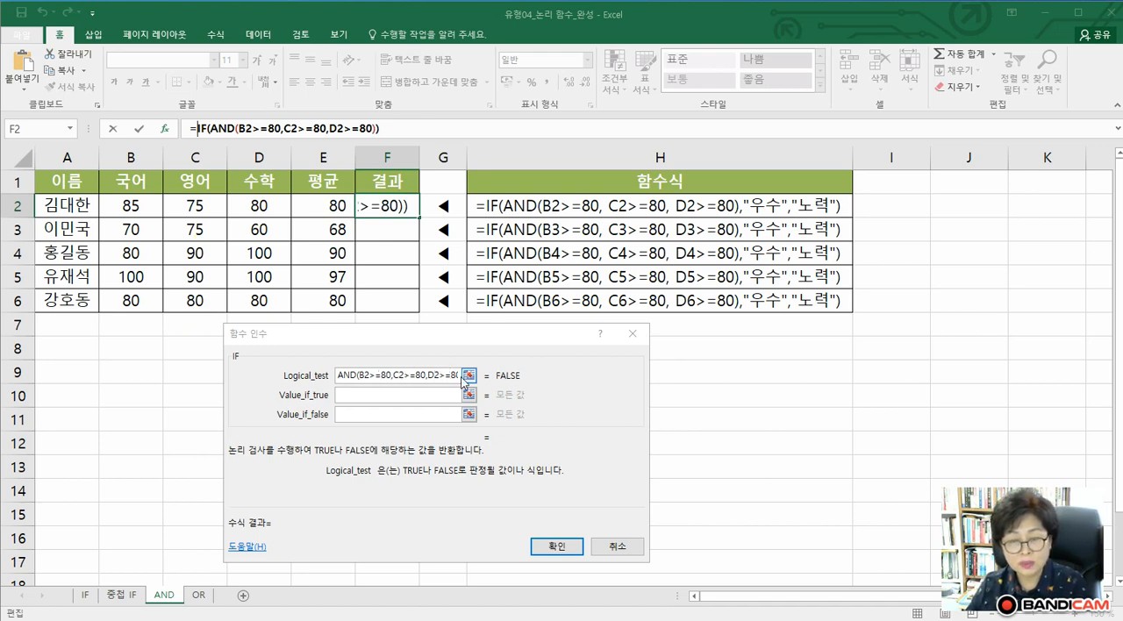
pyautogui.click(360, 396)
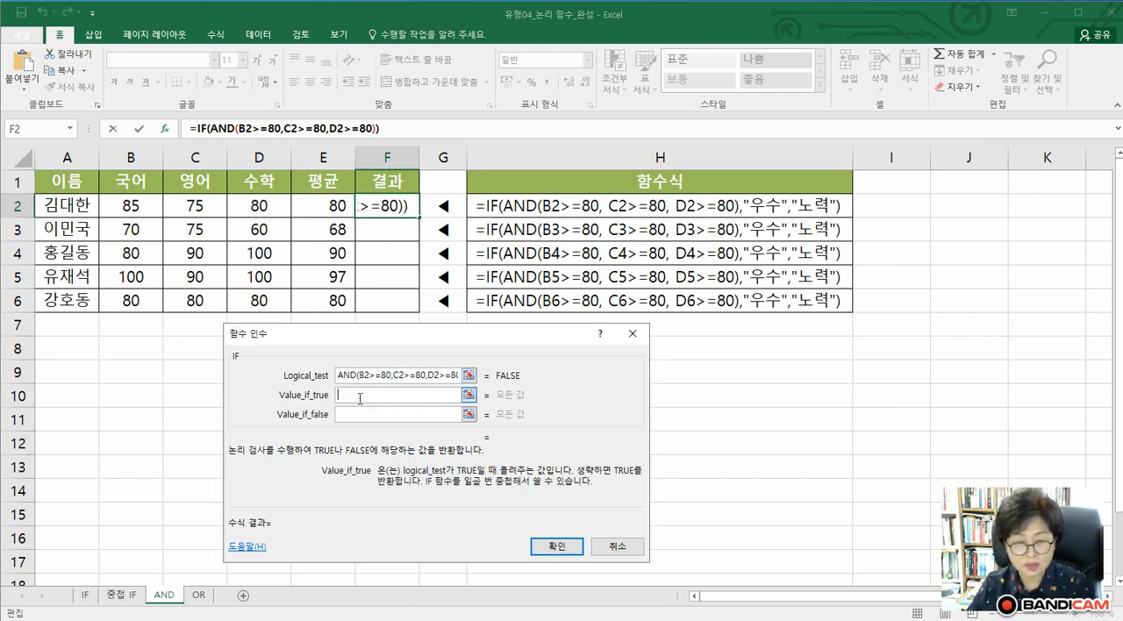
pyautogui.write('dn')
pyautogui.press('BackSpace')
pyautogui.press('BackSpace')
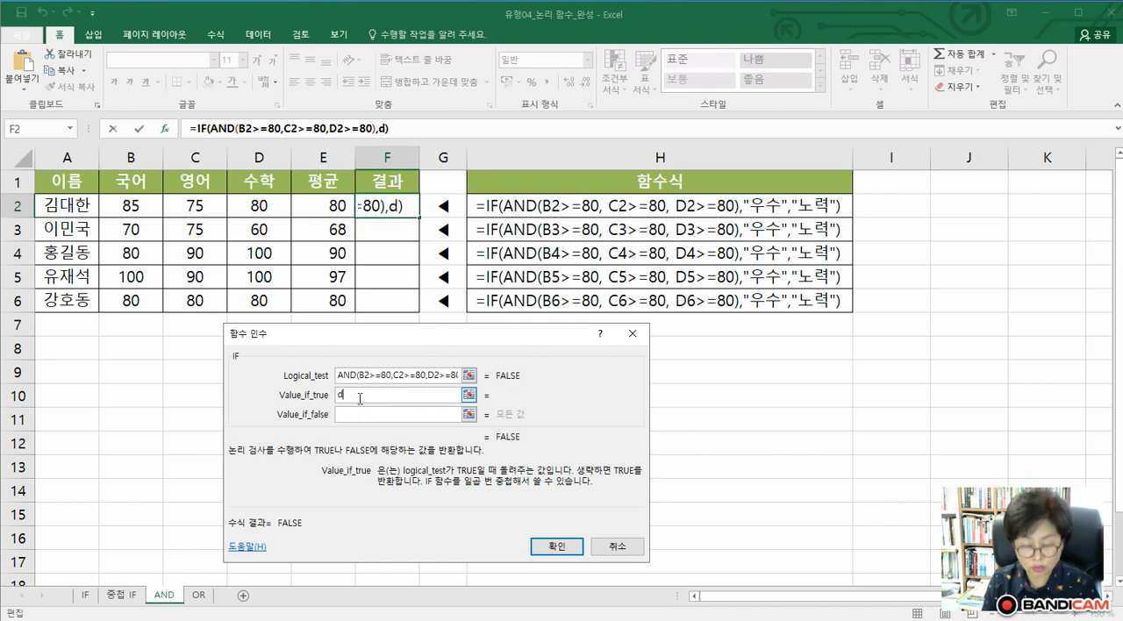
pyautogui.press('Hangul')
pyautogui.write('ㅇㅜ수')
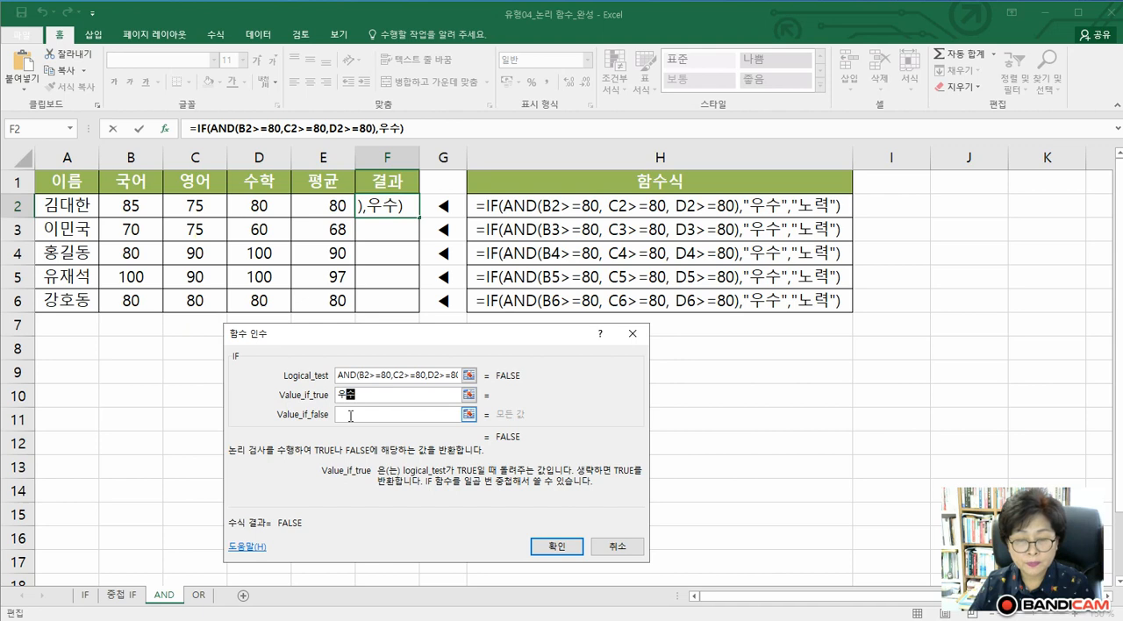
pyautogui.click(350, 416)
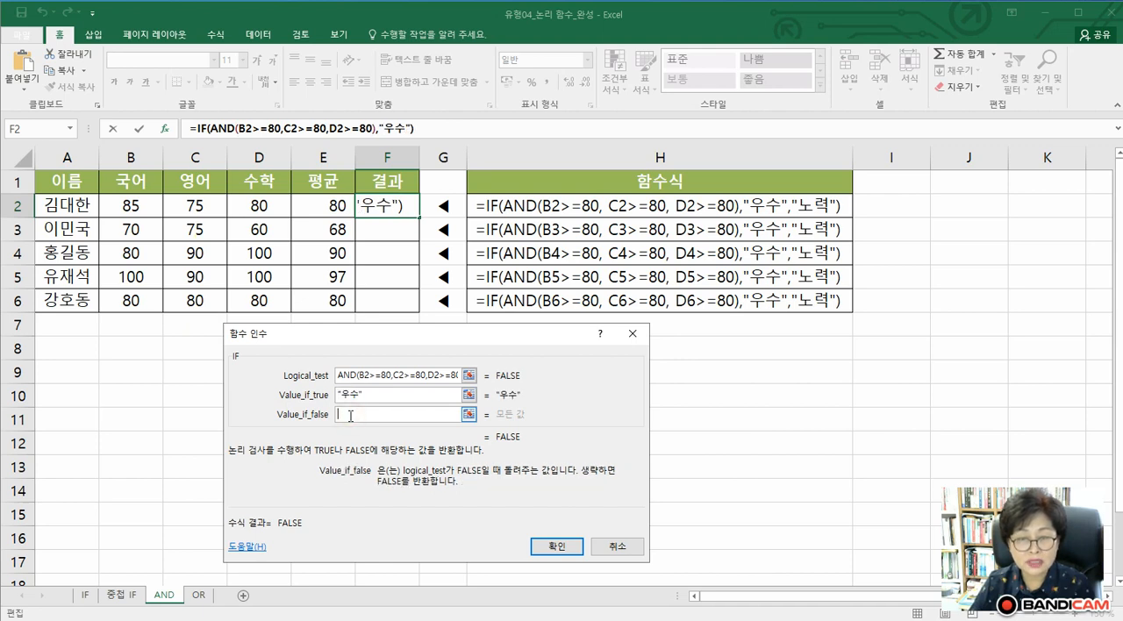
pyautogui.write('노력')
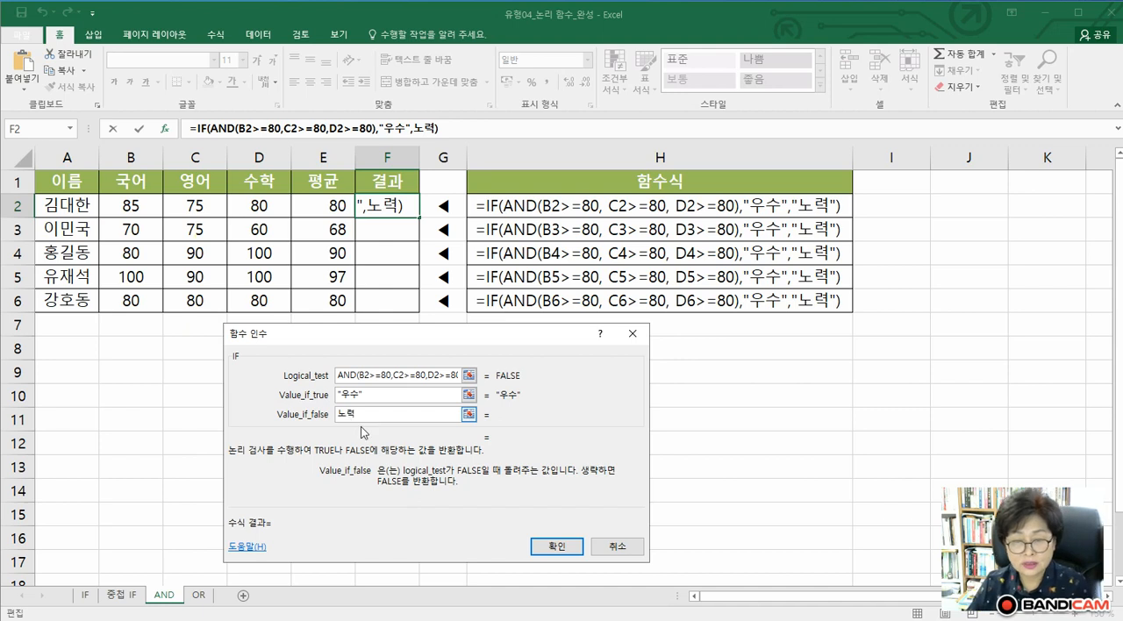
# Accept the IF and AND formula in F2 and fill it down to F6
pyautogui.click(550, 548)
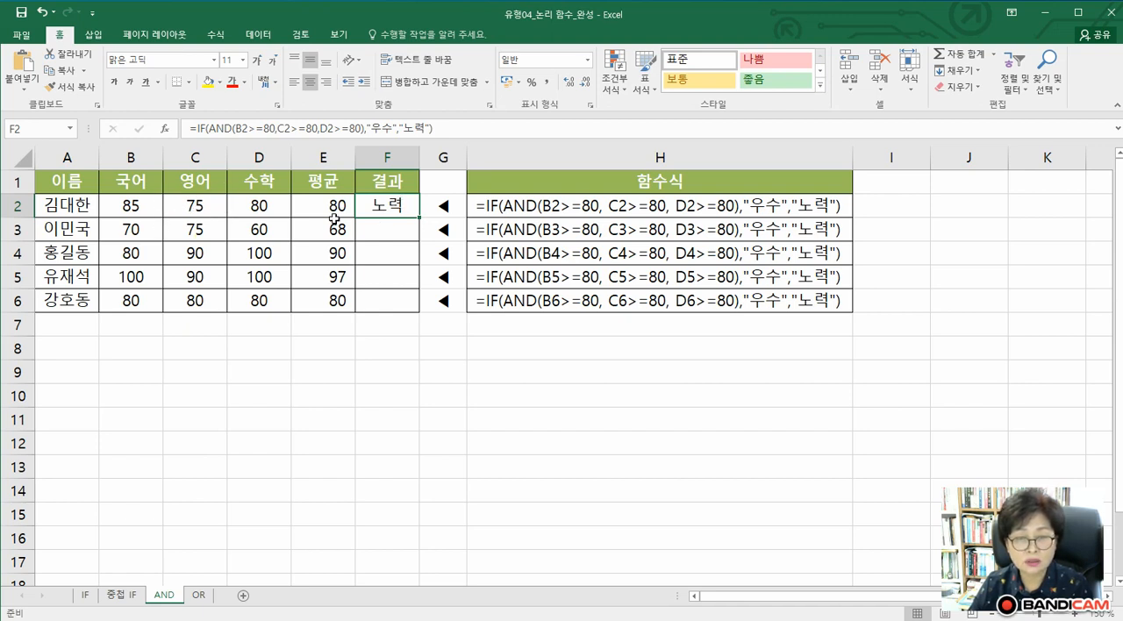
pyautogui.moveTo(419, 218); pyautogui.dragTo(417, 309)
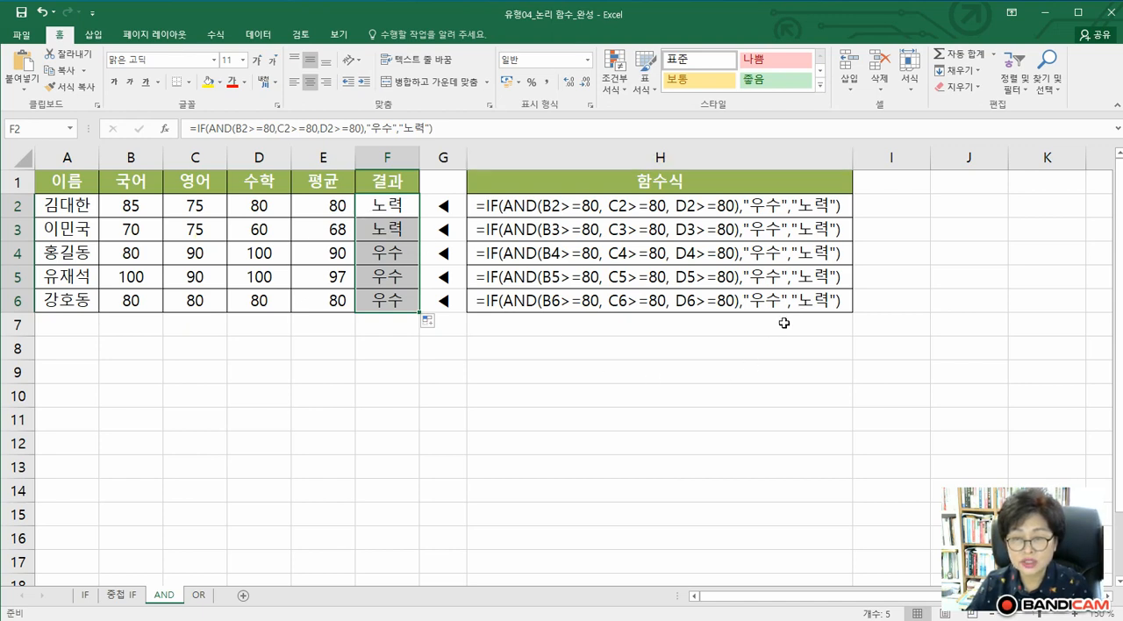
# On the OR sheet, open the function arguments of the outer IF formula in cell F2
pyautogui.click(199, 596)
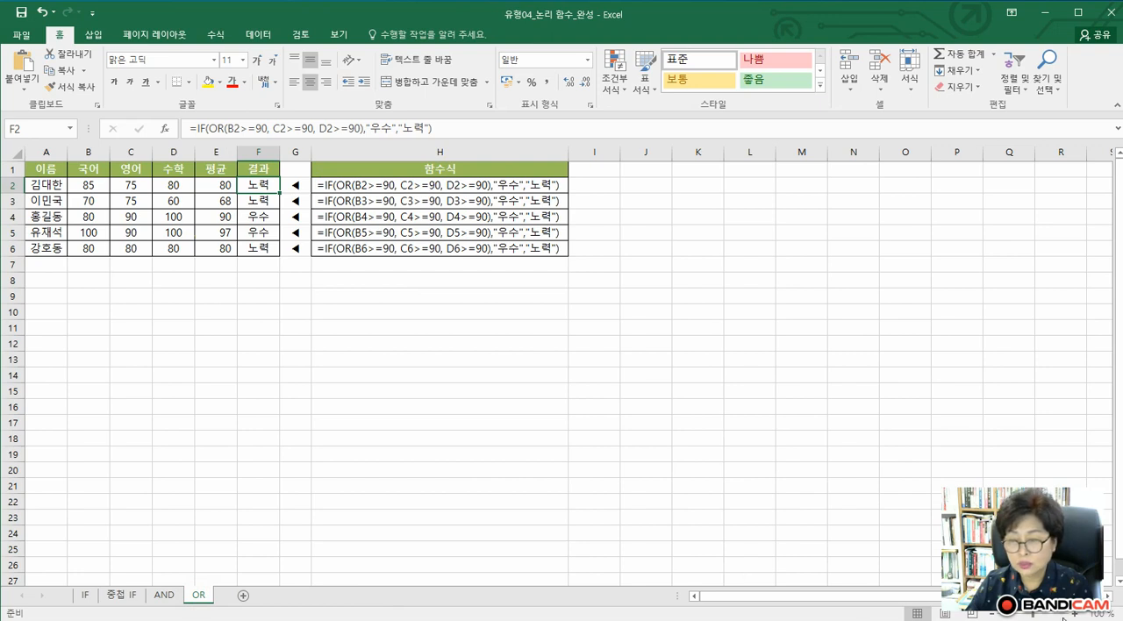
pyautogui.click(1074, 614)
pyautogui.click(1073, 614)
pyautogui.click(1074, 614)
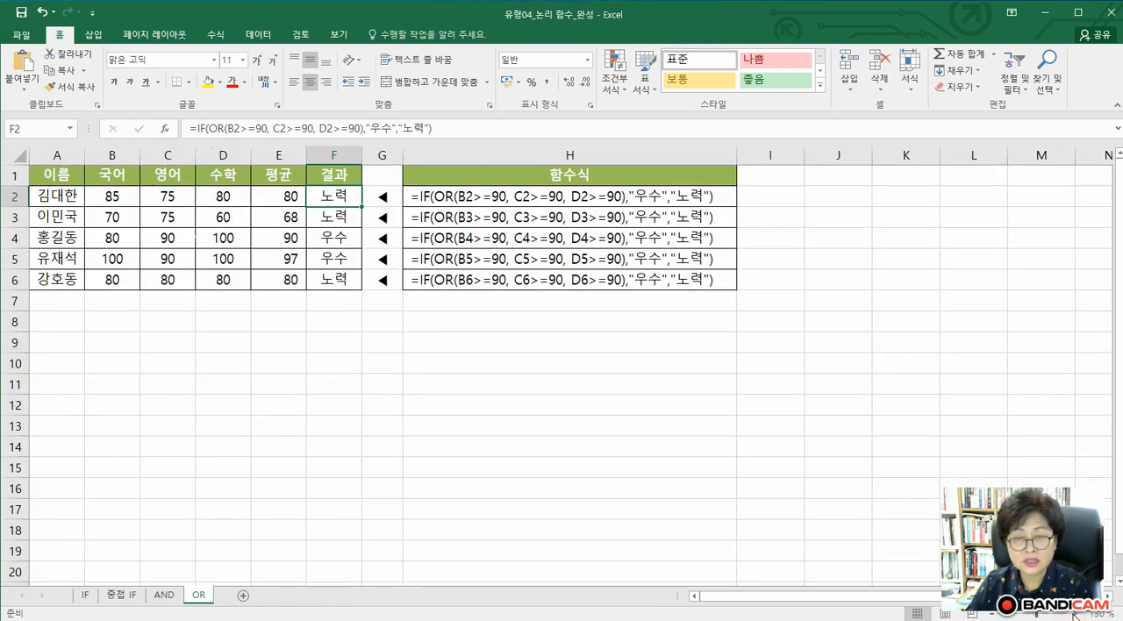
pyautogui.click(1074, 615)
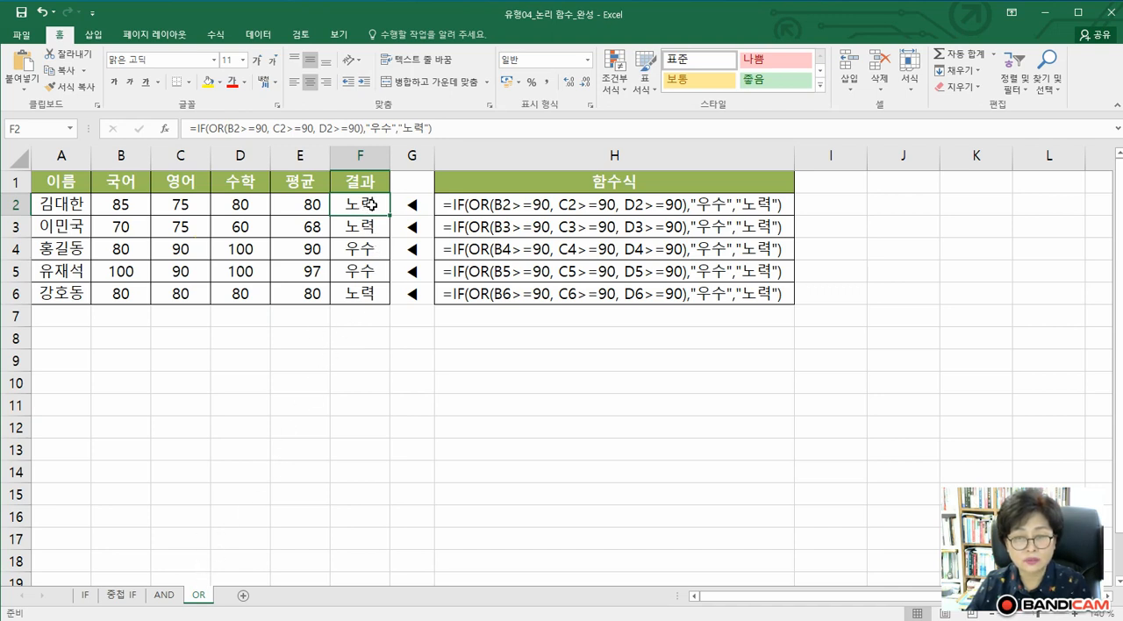
pyautogui.click(202, 128)
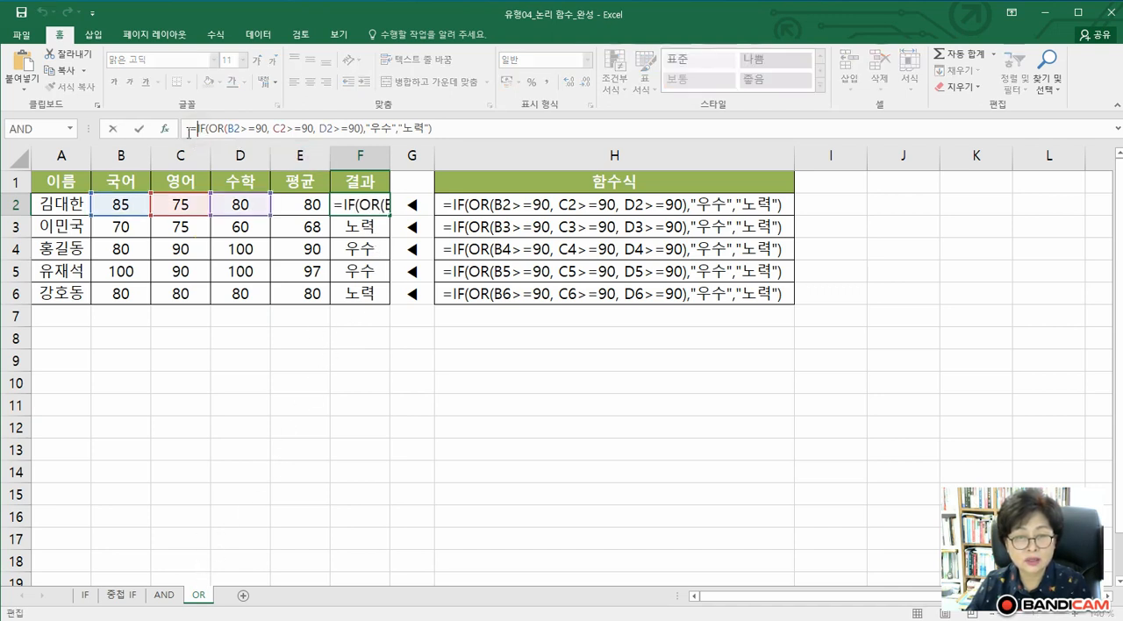
pyautogui.click(165, 129)
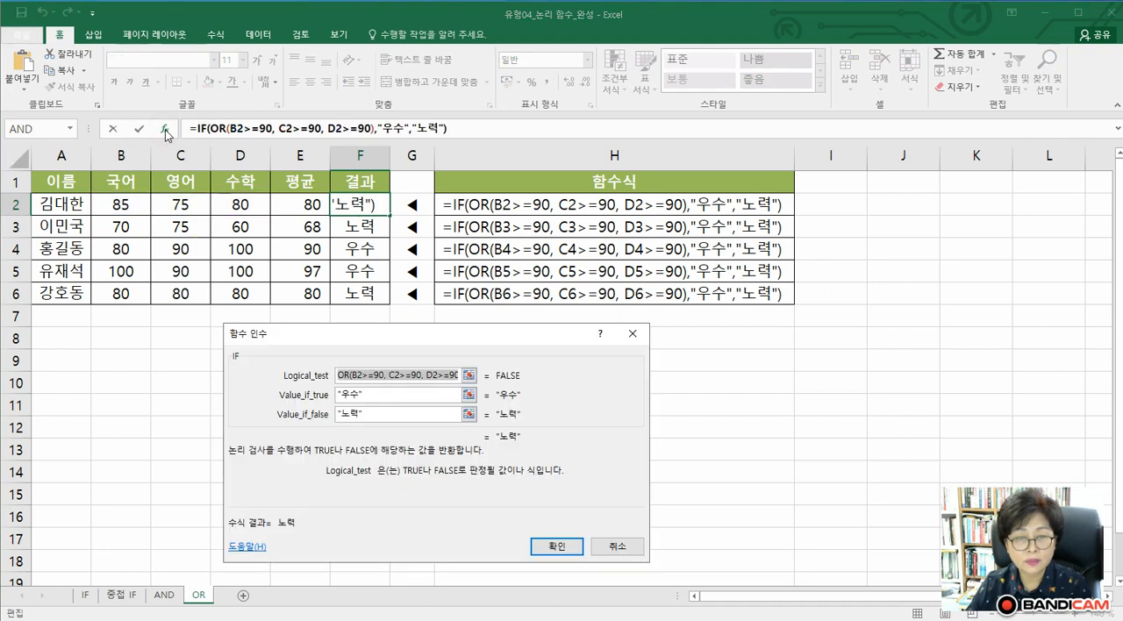
# Clear the entire OR expression from the Logical_test argument of the IF function
pyautogui.click(448, 372)
pyautogui.press('BackSpace')
pyautogui.press('BackSpace')
pyautogui.press('BackSpace')
pyautogui.press('BackSpace')
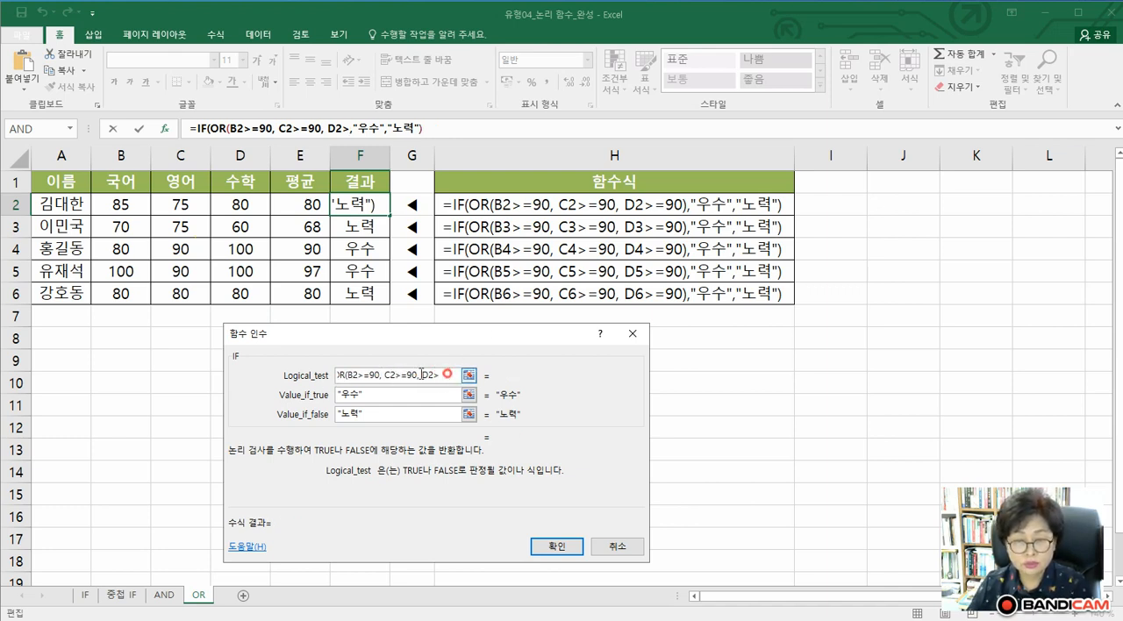
pyautogui.moveTo(447, 375); pyautogui.dragTo(292, 384)
pyautogui.press('BackSpace')
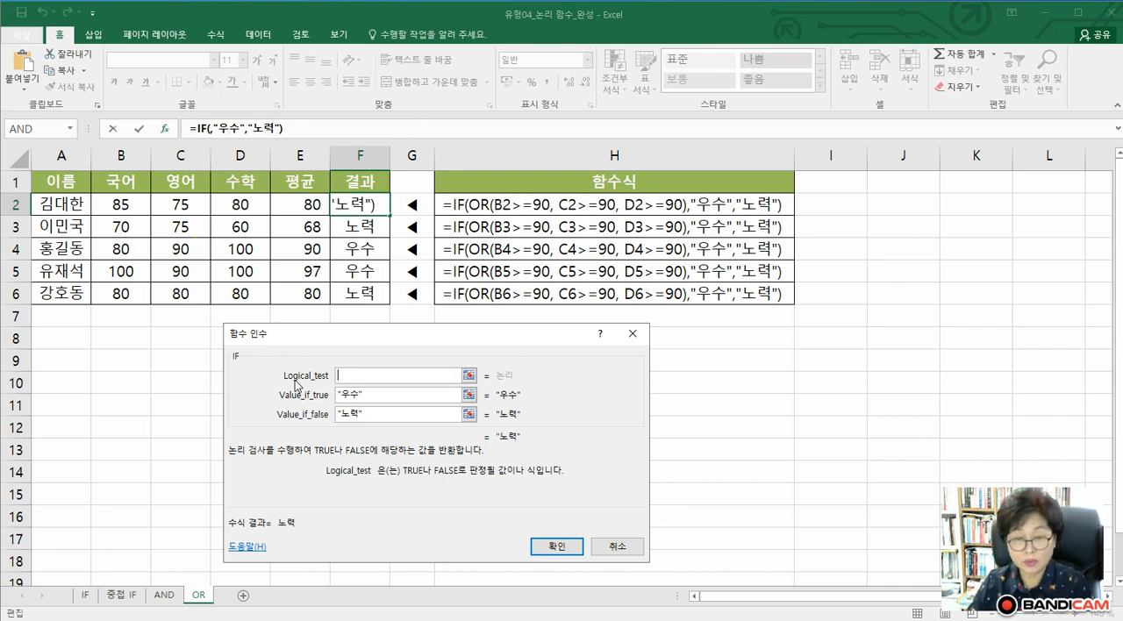
# Insert the OR function, chosen from the full function list, as the Logical_test of the IF formula in F2
pyautogui.click(69, 128)
pyautogui.click(41, 320)
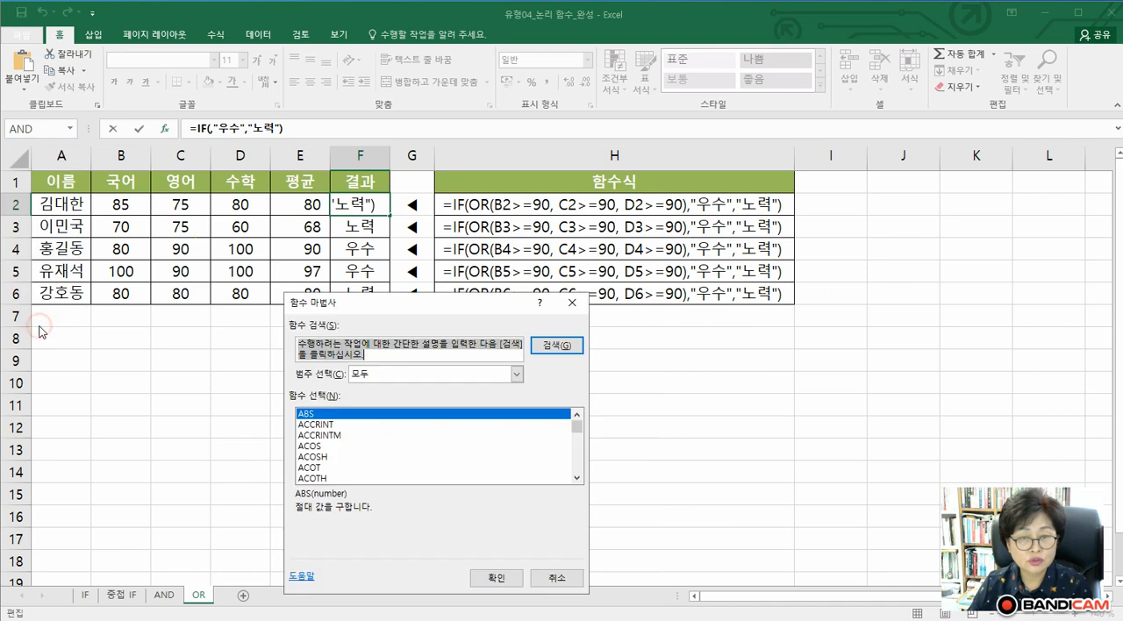
pyautogui.click(336, 436)
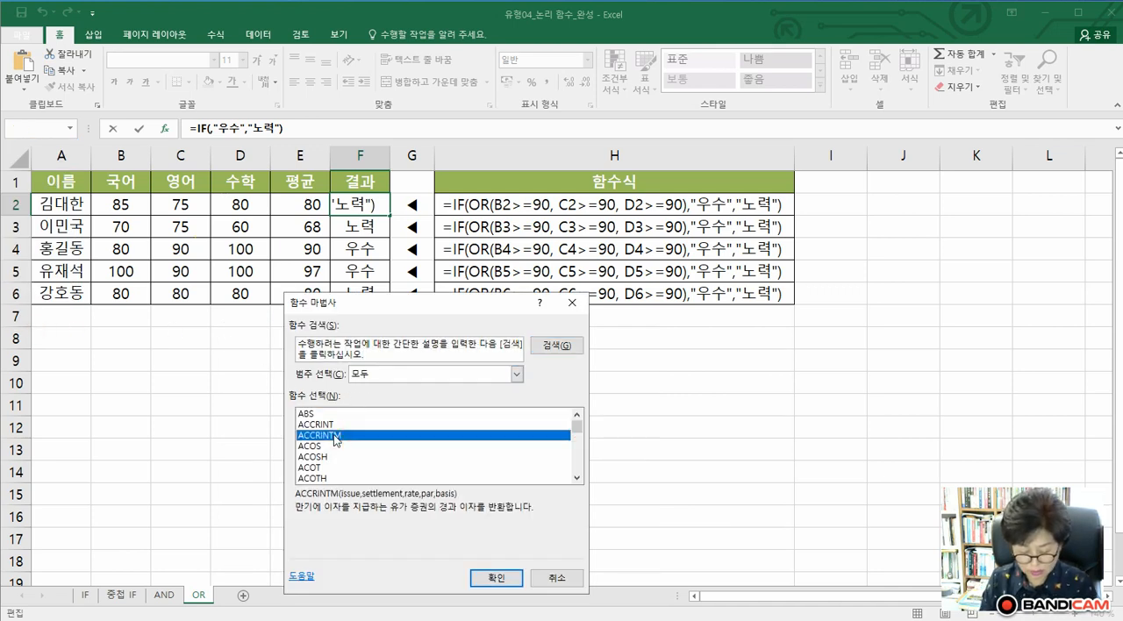
pyautogui.press('o')
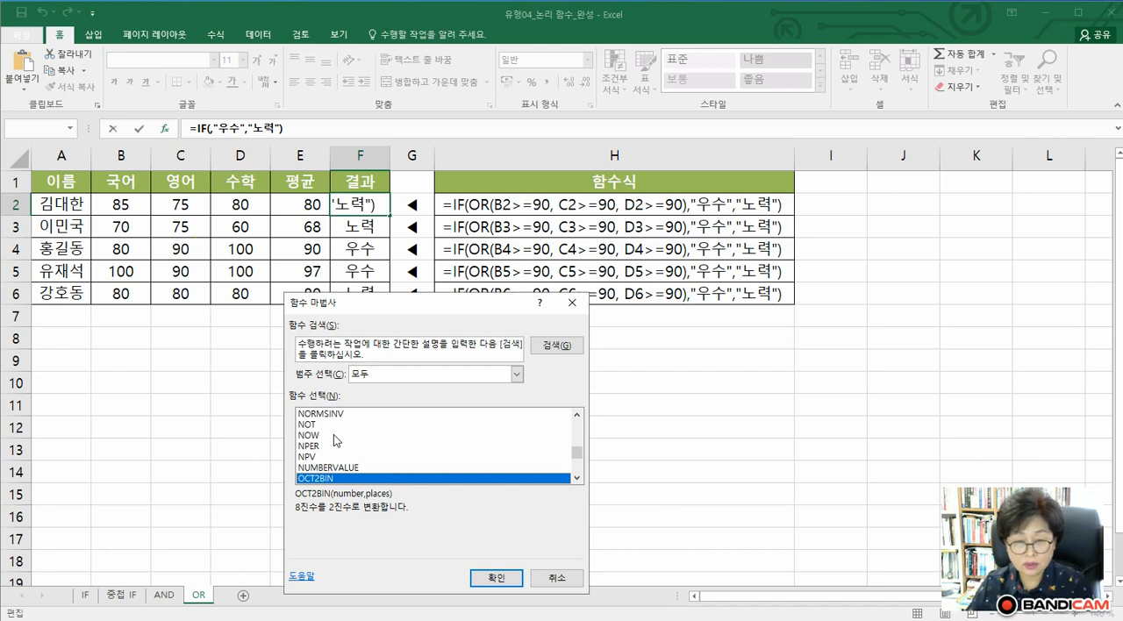
pyautogui.click(577, 479)
pyautogui.click(576, 478)
pyautogui.click(576, 478)
pyautogui.click(577, 478)
pyautogui.click(576, 479)
pyautogui.click(576, 478)
pyautogui.click(577, 478)
pyautogui.click(576, 478)
pyautogui.click(576, 478)
pyautogui.click(576, 479)
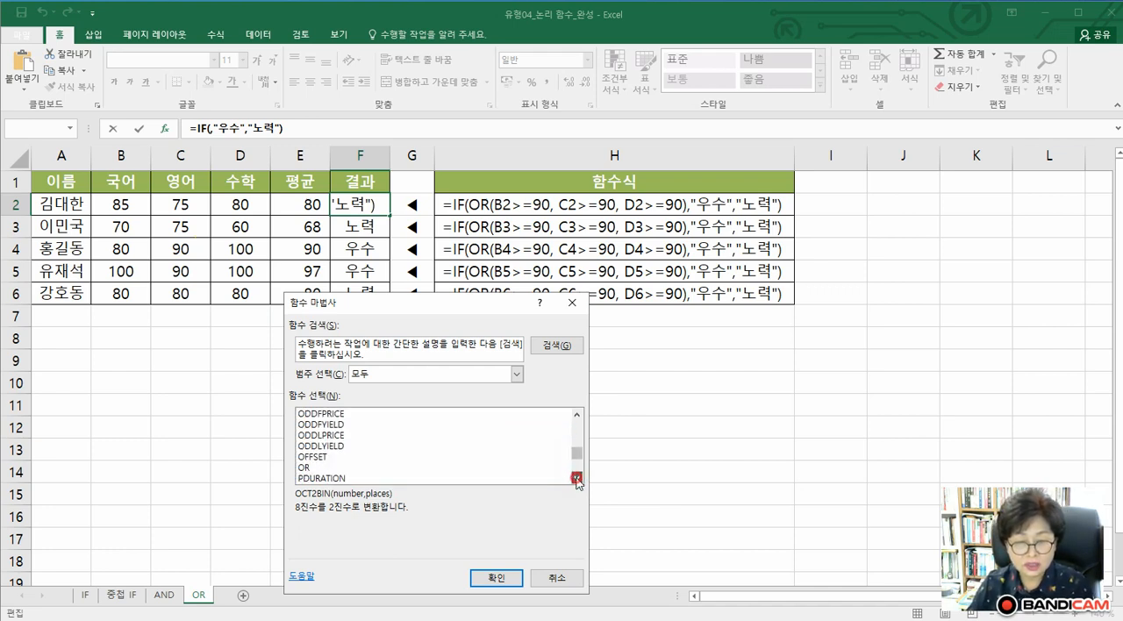
pyautogui.click(313, 469)
pyautogui.click(480, 580)
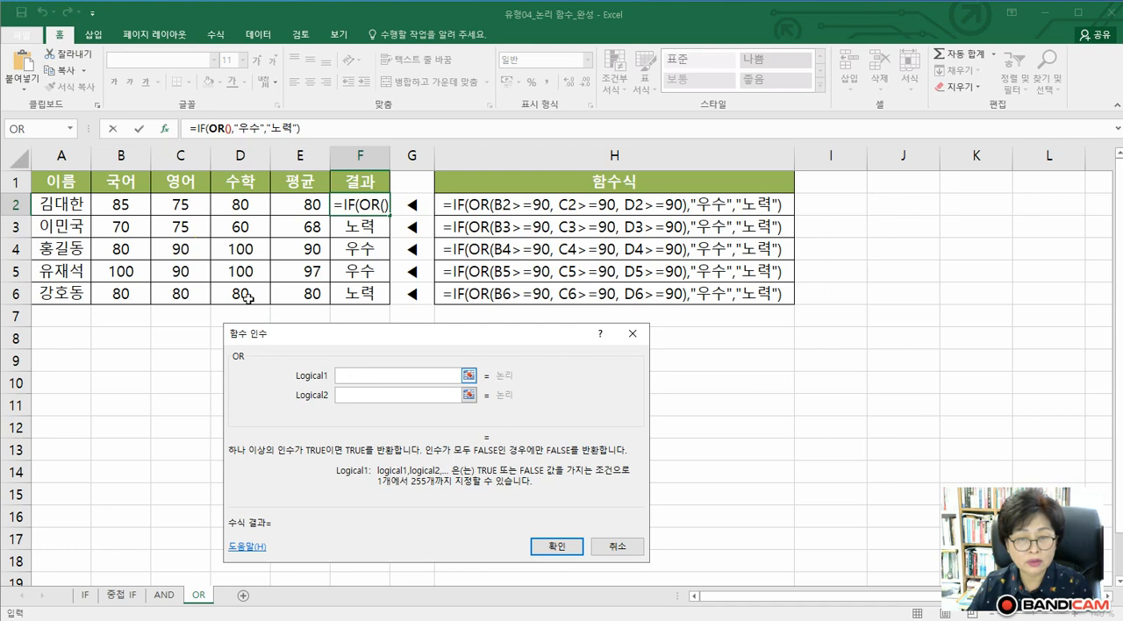
# Enter B2>=80, C2>=80 and D2>=80 as the Logical1, Logical2 and Logical3 arguments of the OR function
pyautogui.click(109, 208)
pyautogui.click(359, 377)
pyautogui.write('>')
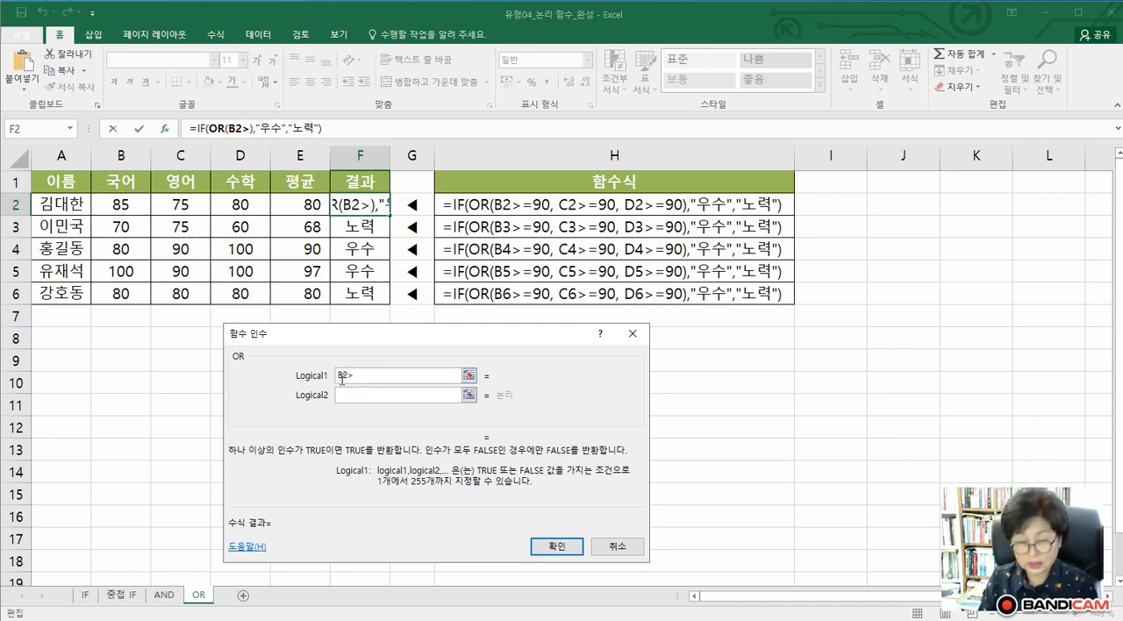
pyautogui.write('=80')
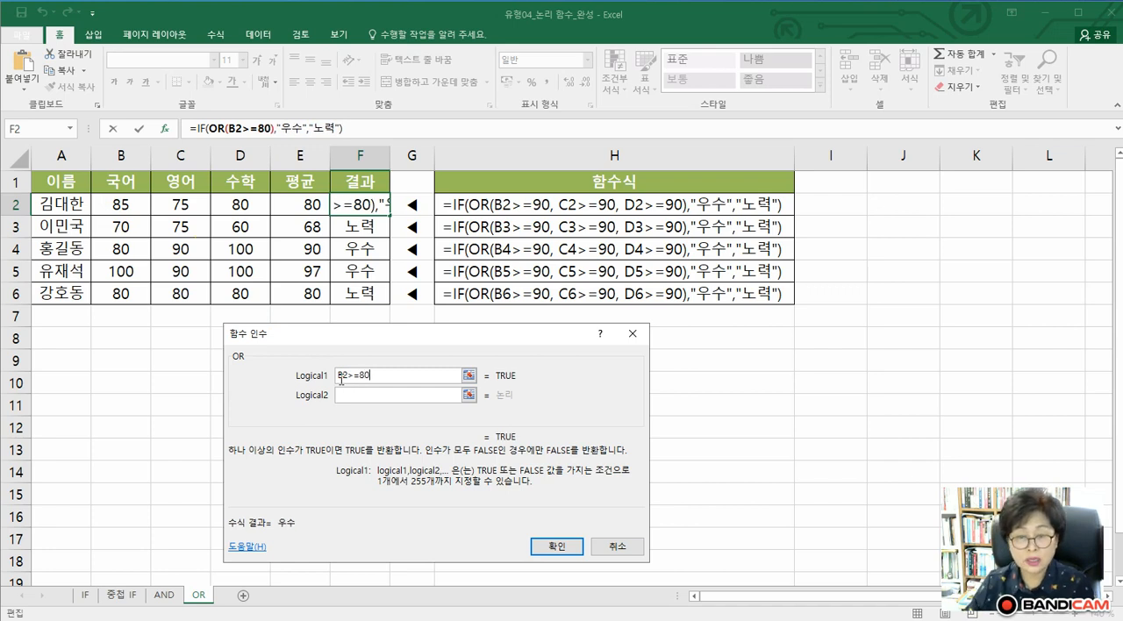
pyautogui.click(347, 395)
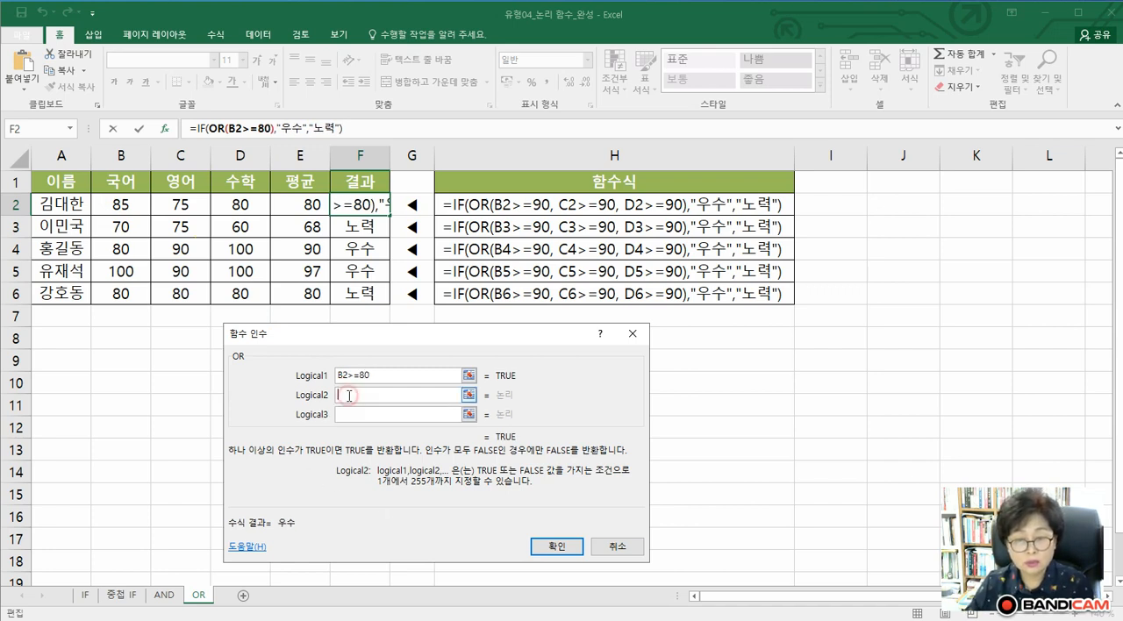
pyautogui.click(184, 206)
pyautogui.write('>=80')
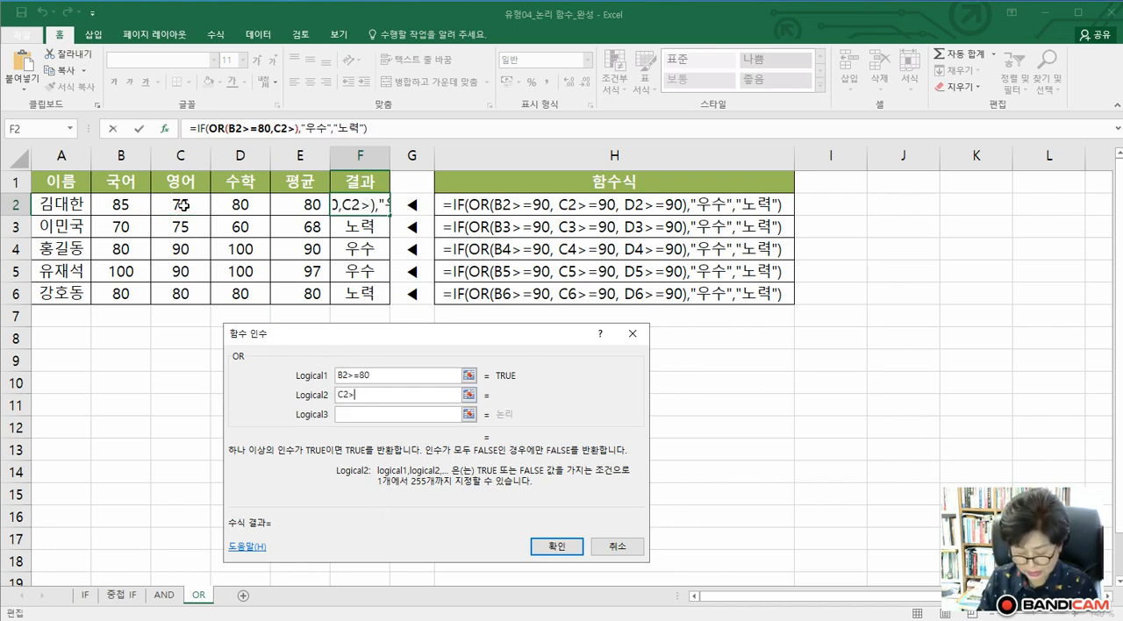
pyautogui.click(349, 414)
pyautogui.click(220, 205)
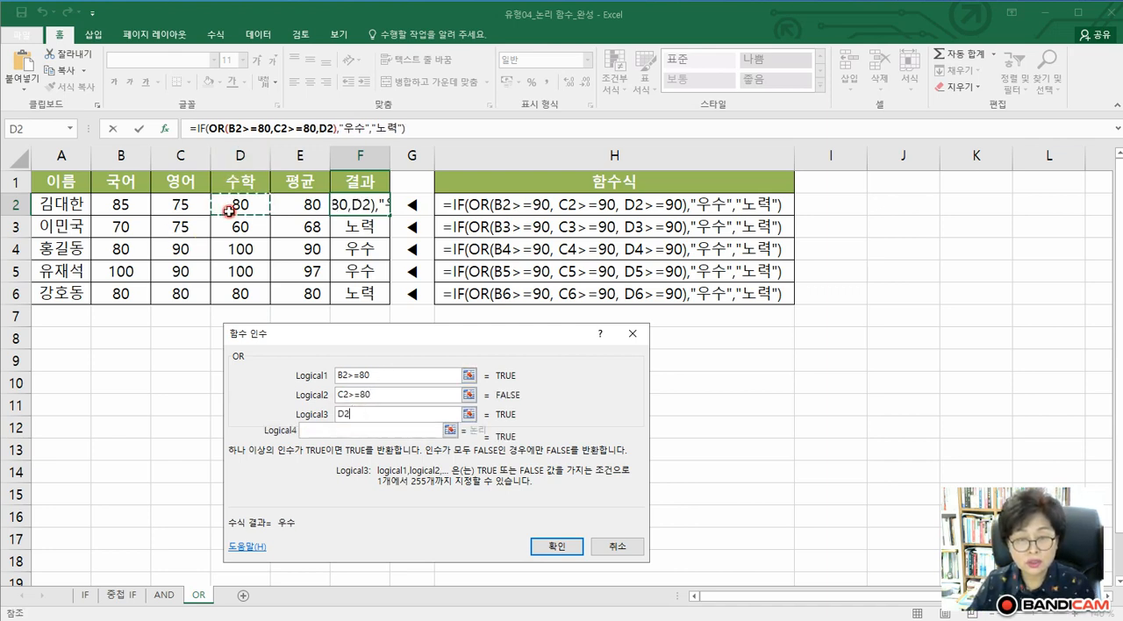
pyautogui.write('>=80')
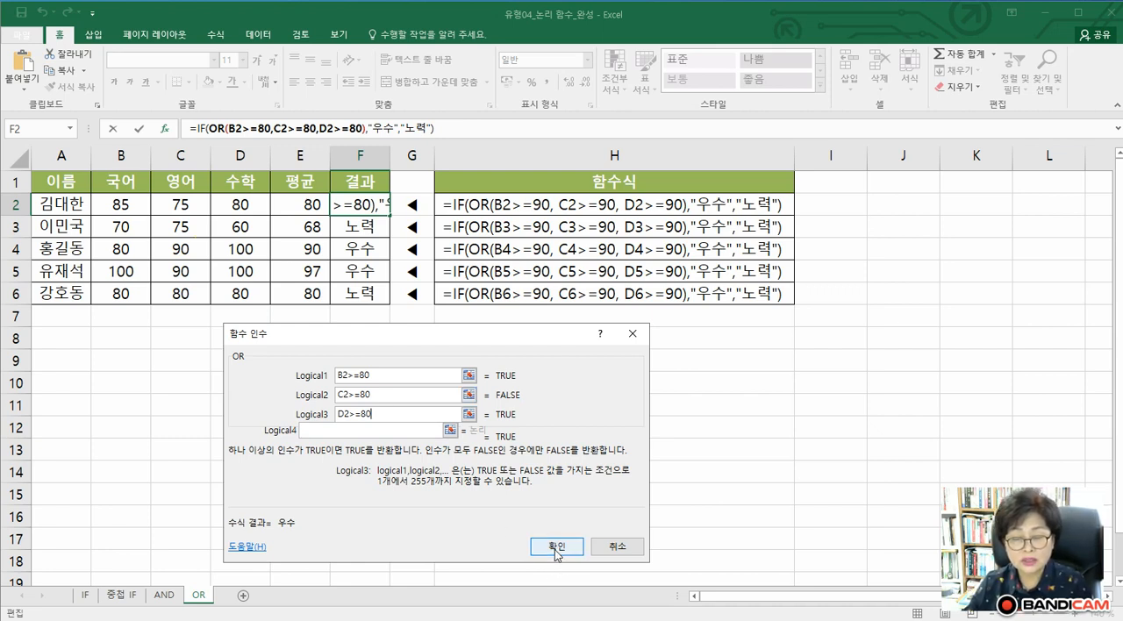
# Return to the outer IF function's arguments, enter 우수 as Value_if_true and 노력 as Value_if_false, and accept the formula
pyautogui.click(202, 130)
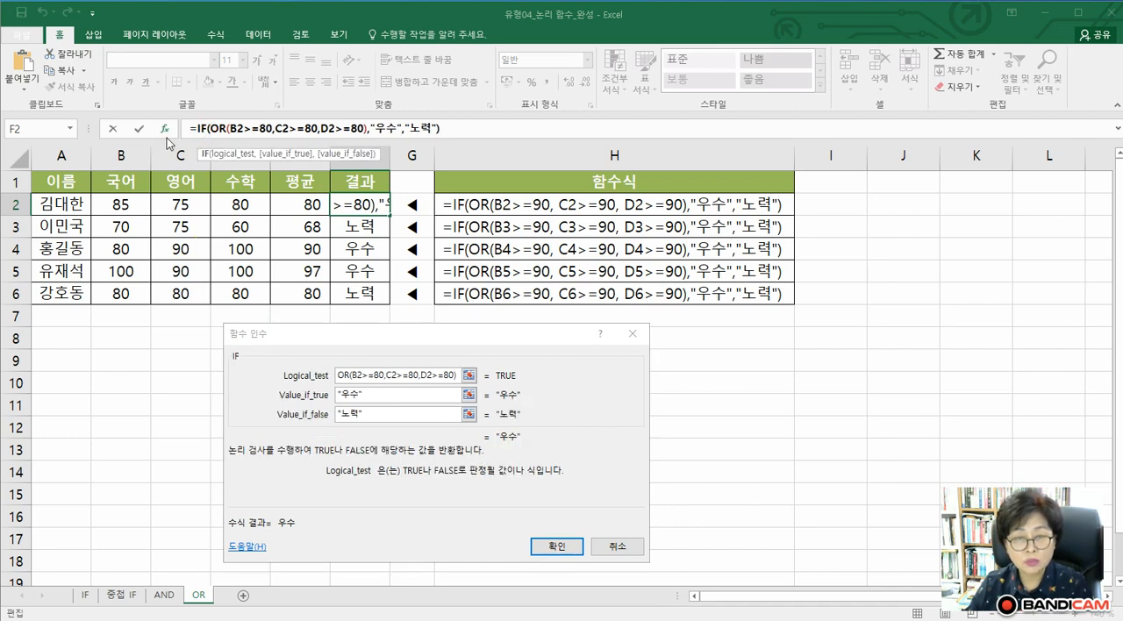
pyautogui.click(389, 393)
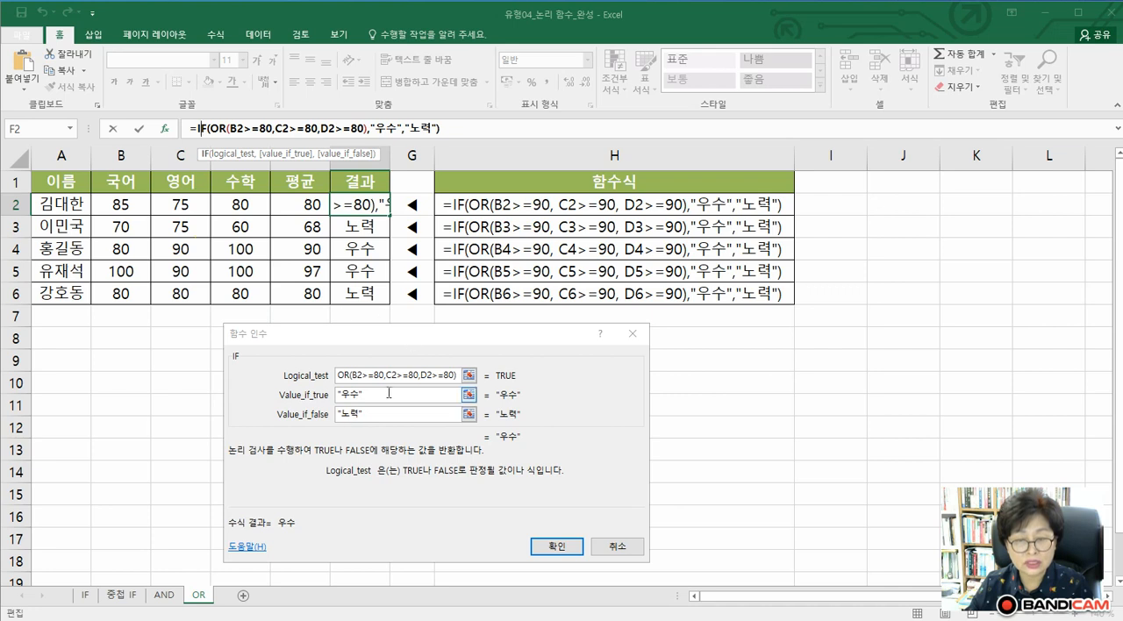
pyautogui.click(345, 377)
pyautogui.moveTo(375, 395); pyautogui.dragTo(242, 396)
pyautogui.write('우수')
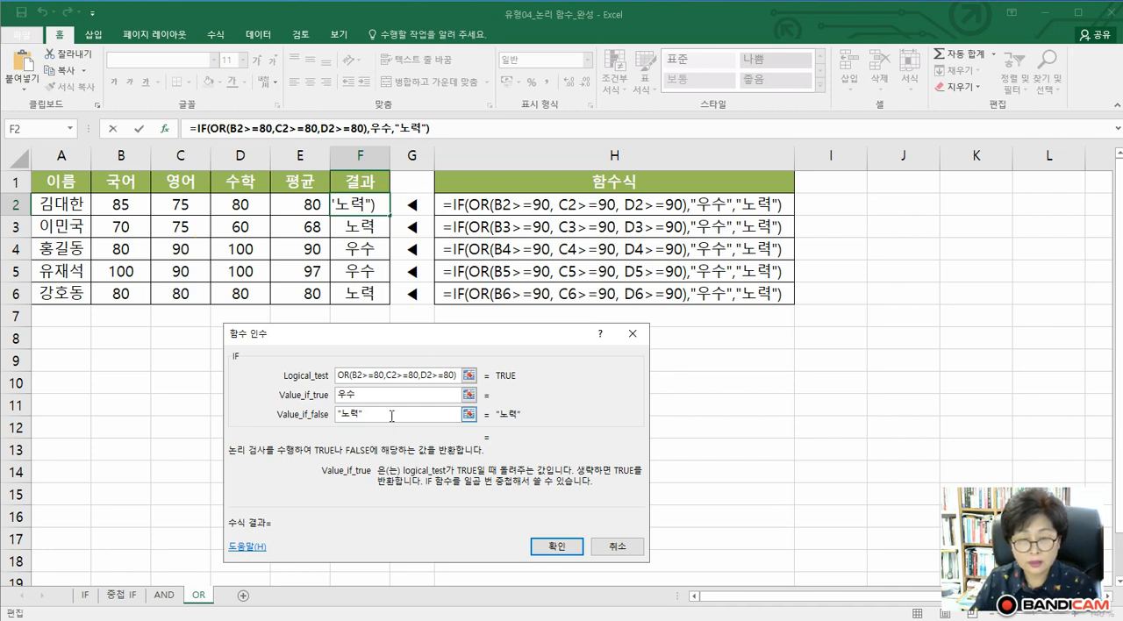
pyautogui.moveTo(388, 419); pyautogui.dragTo(230, 418)
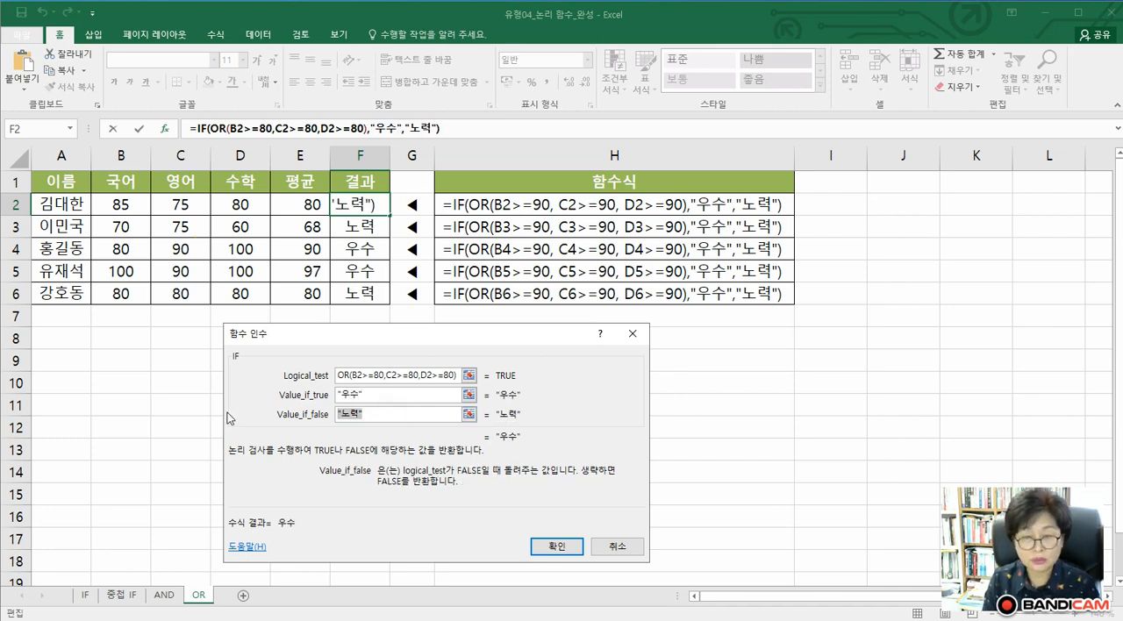
pyautogui.write('놀')
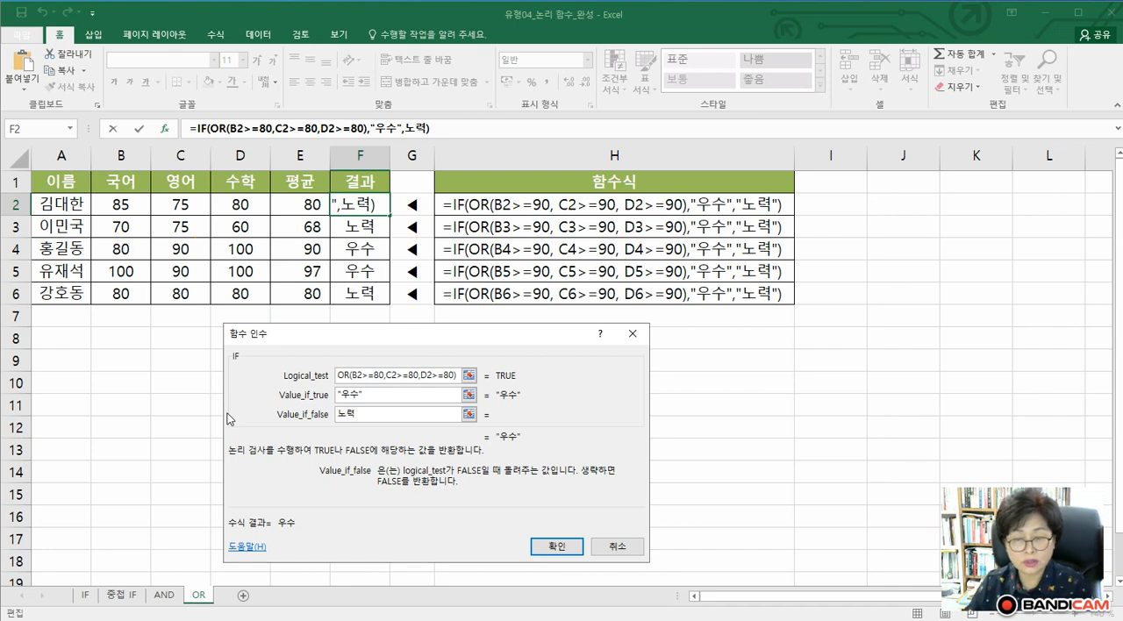
pyautogui.click(553, 545)
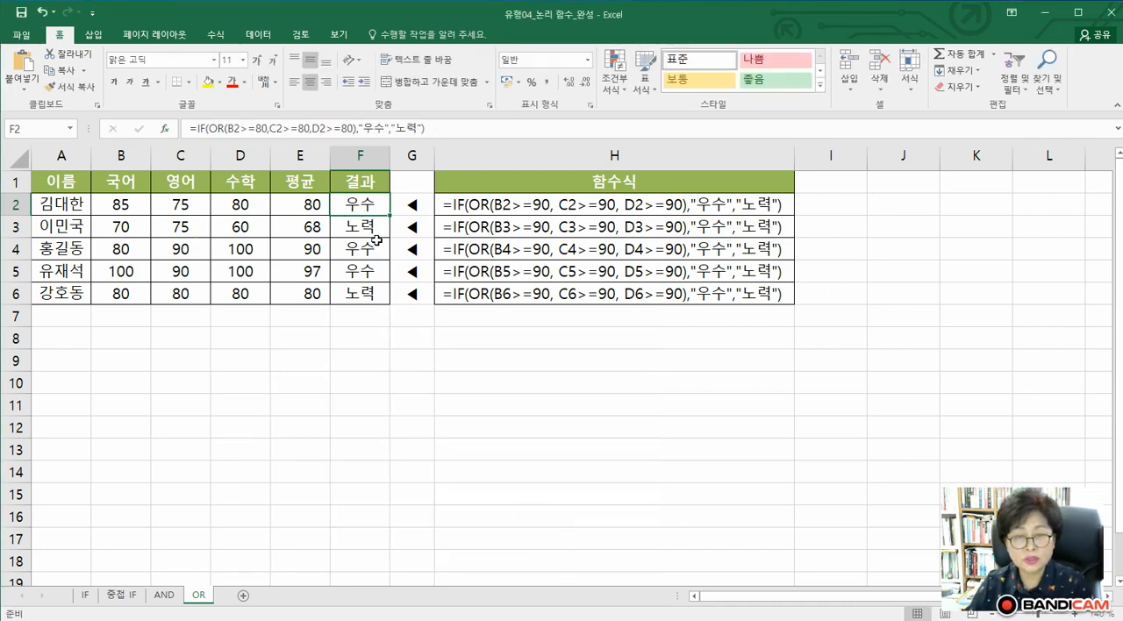
# Clear the old results in F3:F6 and fill the IF and OR formula from F2 down to F6
pyautogui.moveTo(360, 225); pyautogui.dragTo(360, 292)
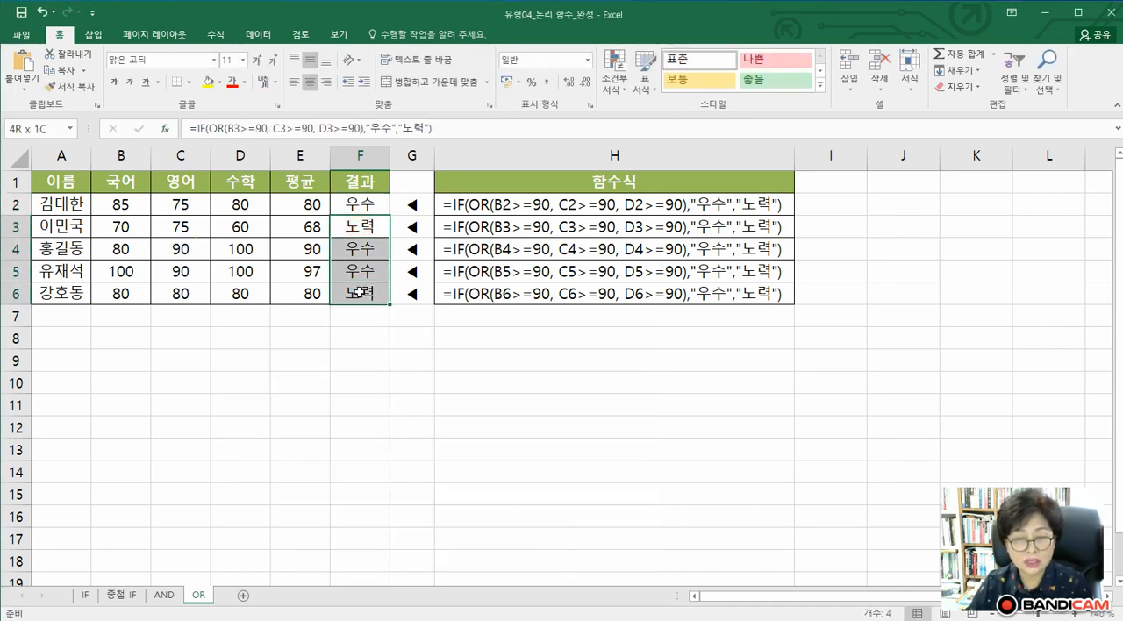
pyautogui.press('Delete')
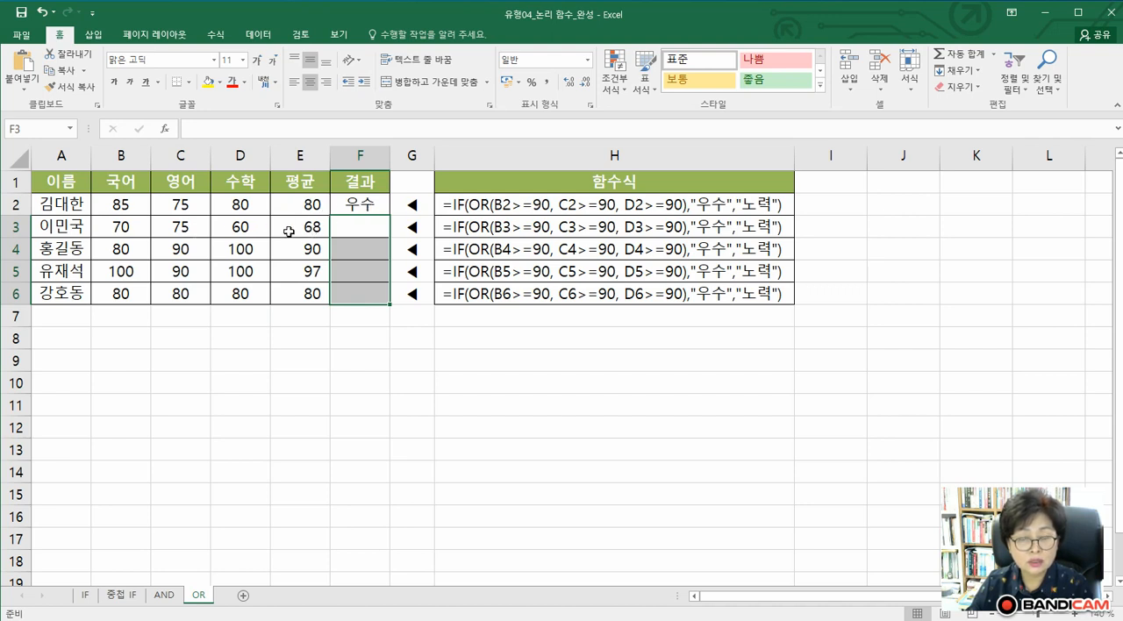
pyautogui.click(360, 208)
pyautogui.moveTo(389, 215); pyautogui.dragTo(392, 300)
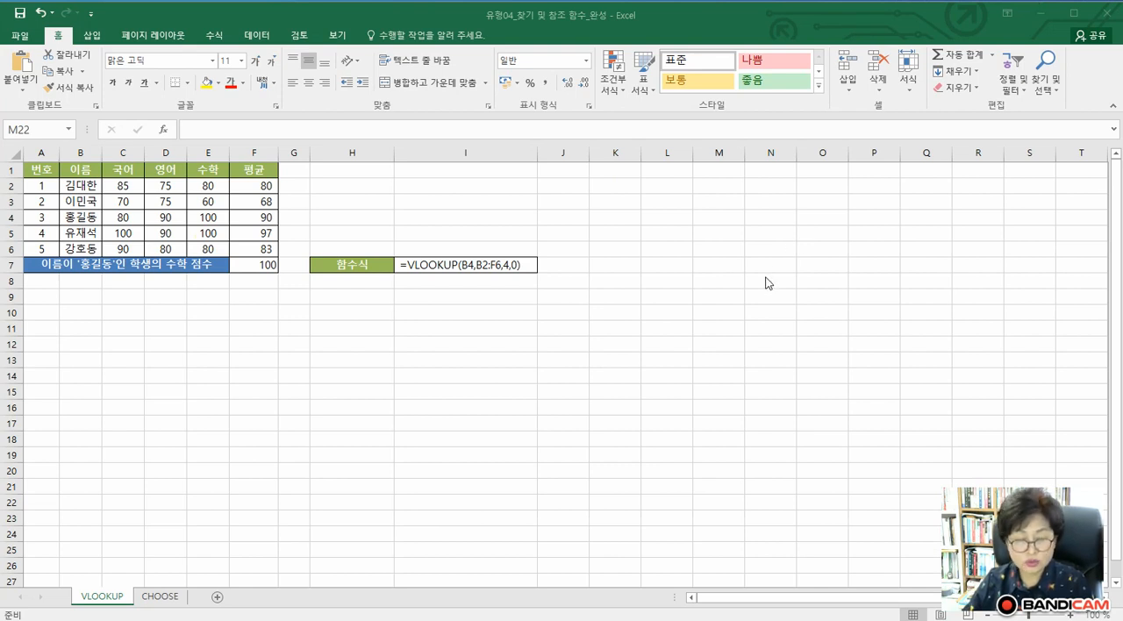
# On the VLOOKUP sheet of the lookup functions workbook, insert the VLOOKUP function in cell F8
pyautogui.click(1069, 617)
pyautogui.click(1070, 617)
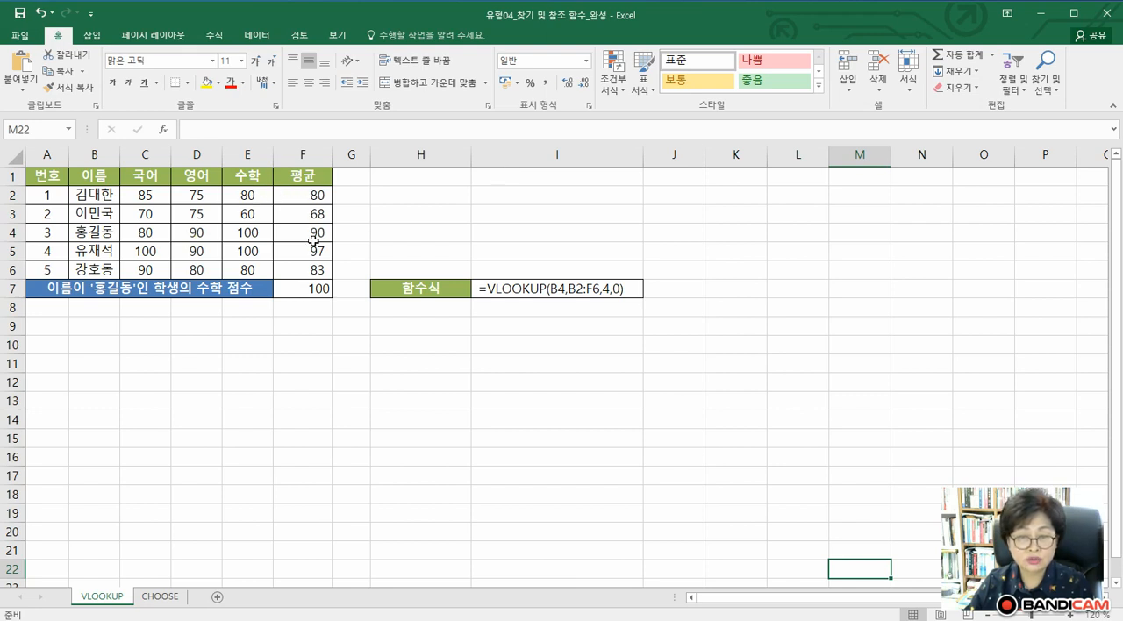
pyautogui.click(1041, 2)
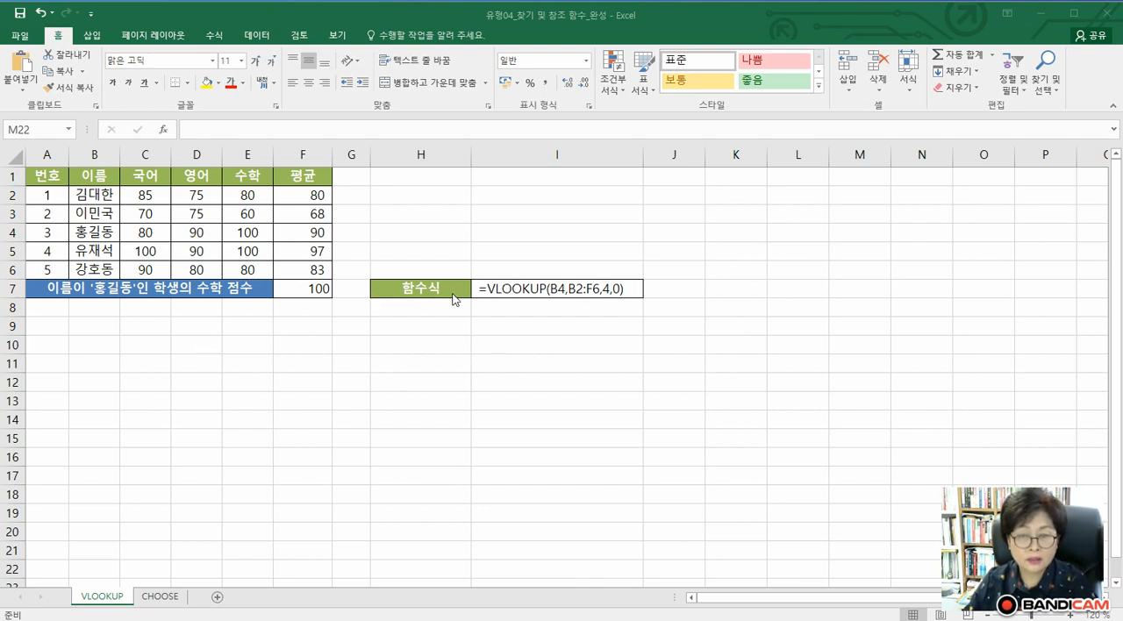
pyautogui.click(309, 308)
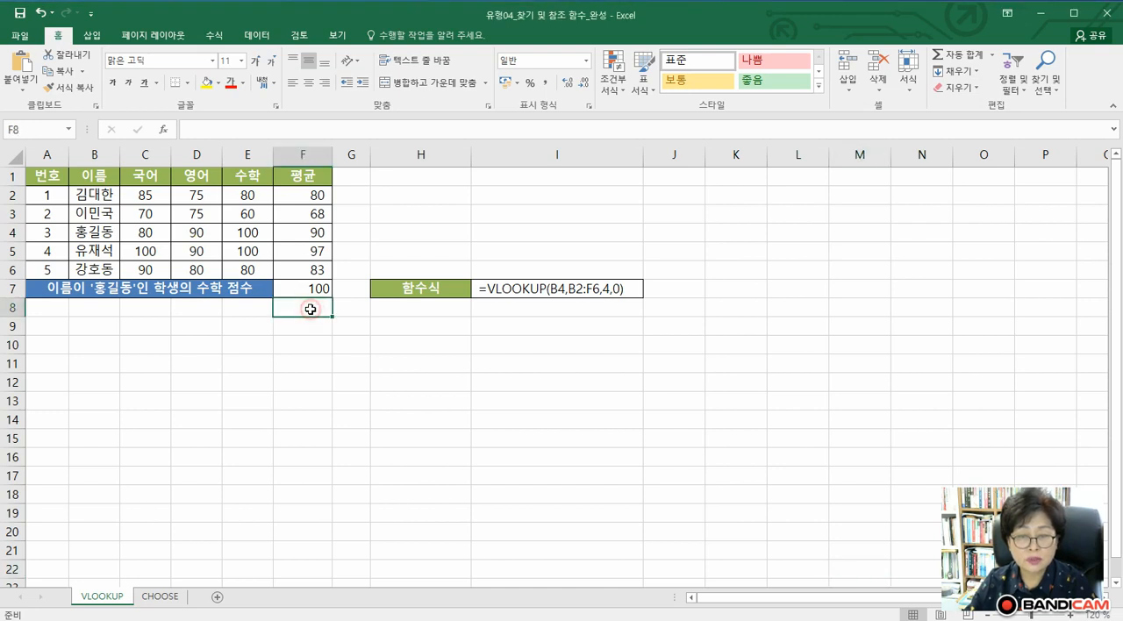
pyautogui.click(164, 132)
pyautogui.click(368, 437)
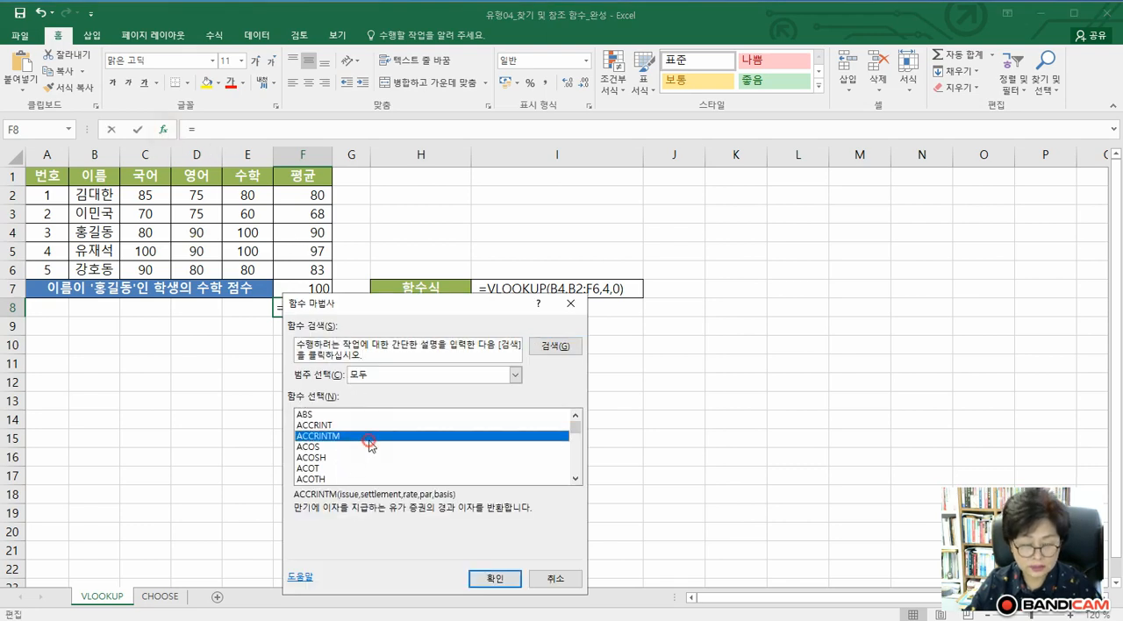
pyautogui.press('v')
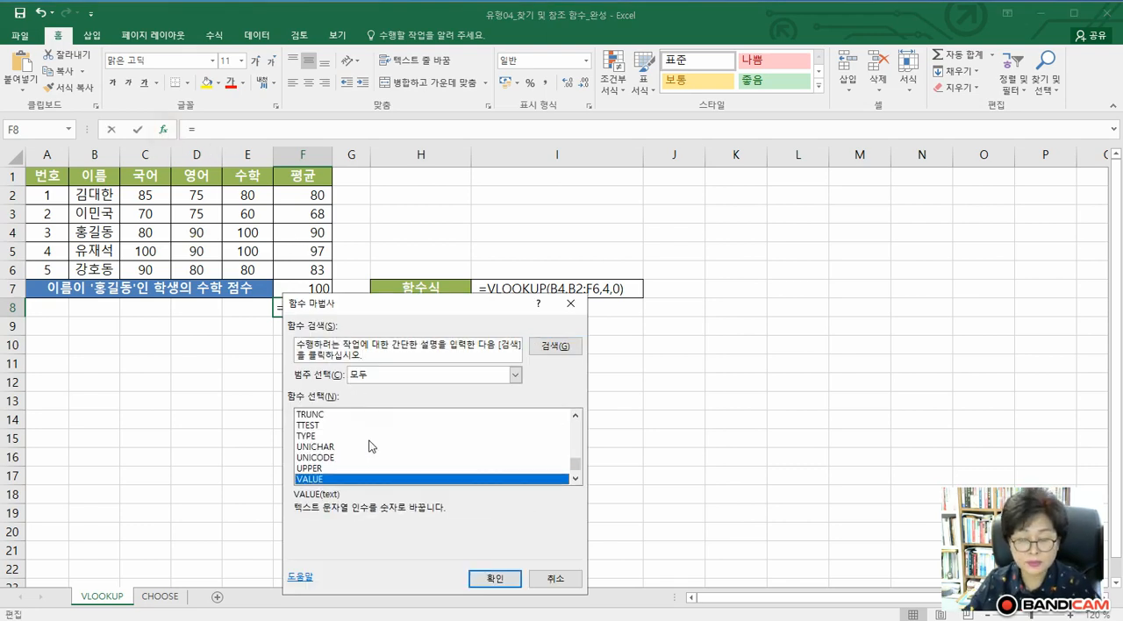
pyautogui.click(575, 479)
pyautogui.click(575, 479)
pyautogui.click(575, 479)
pyautogui.click(576, 479)
pyautogui.click(575, 478)
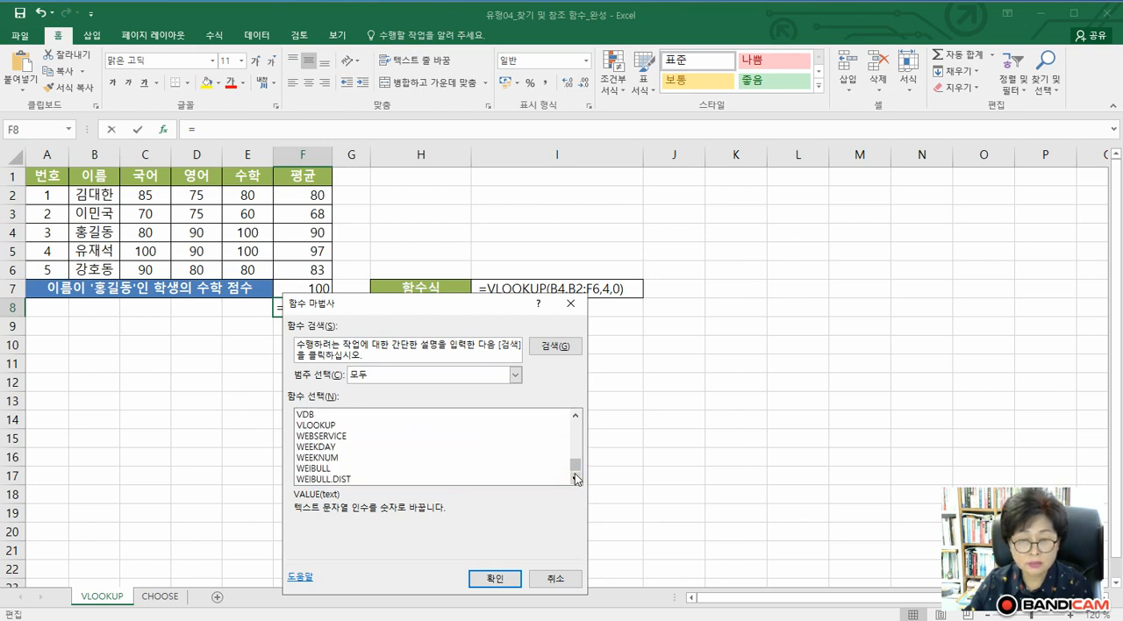
pyautogui.click(323, 425)
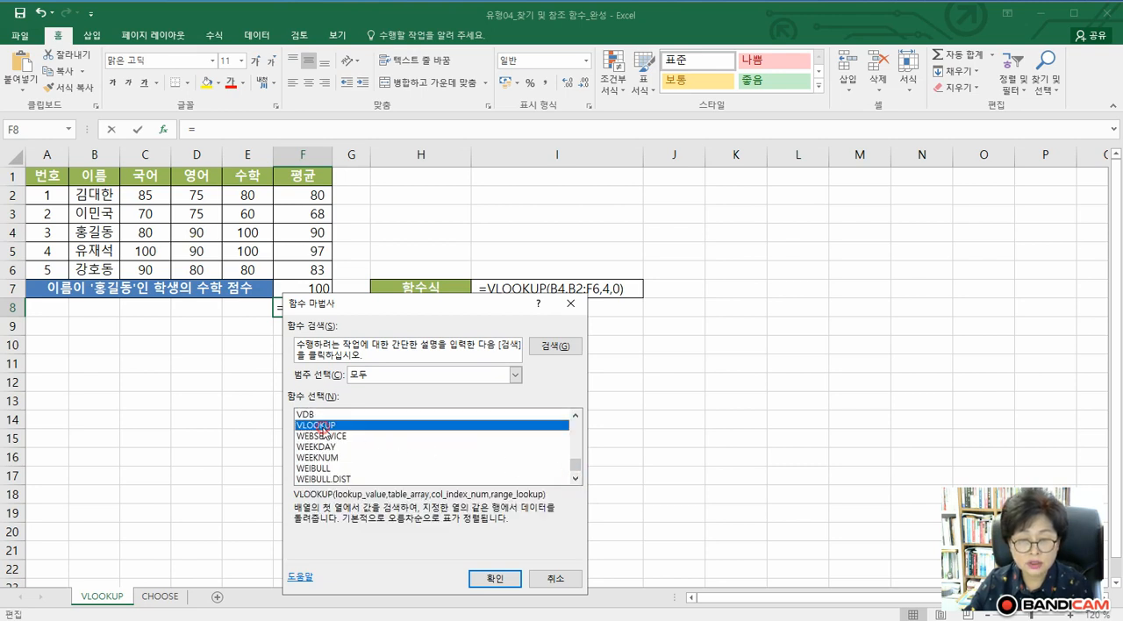
pyautogui.click(495, 579)
# Set VLOOKUP's Lookup_value to cell B4 and its Table_array to the range B2:F6
pyautogui.moveTo(344, 324); pyautogui.dragTo(454, 342)
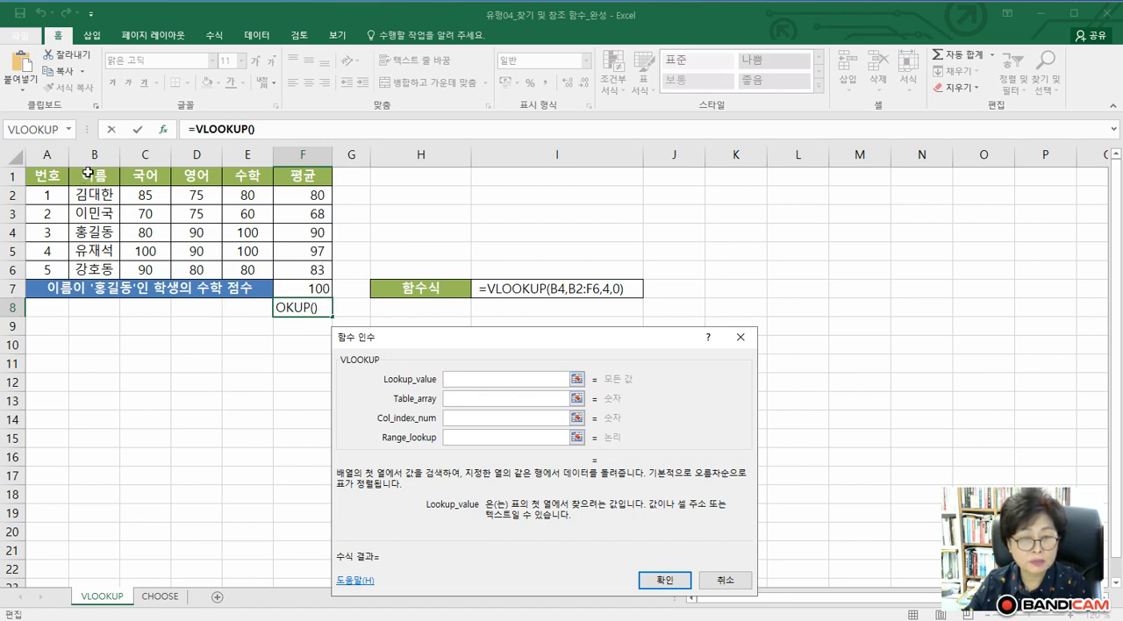
pyautogui.click(106, 237)
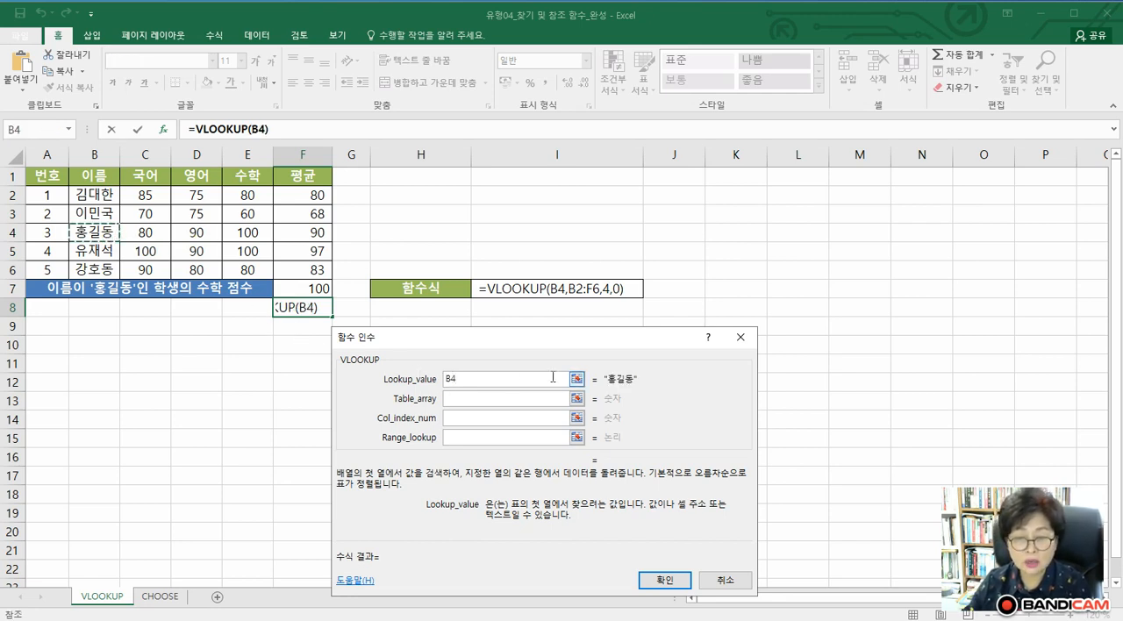
pyautogui.click(480, 403)
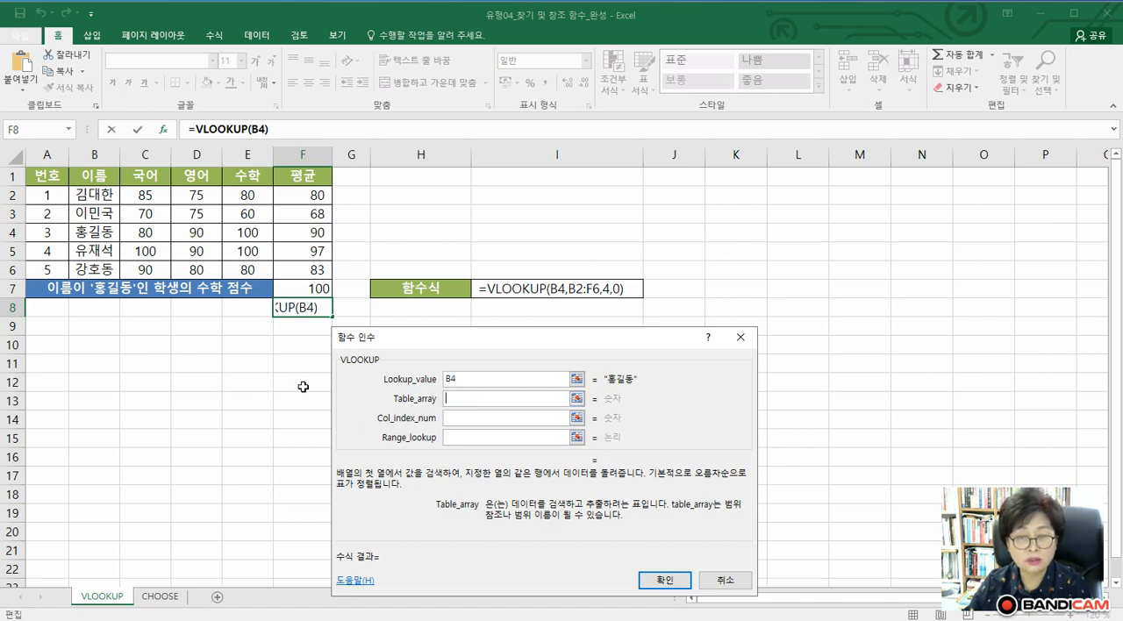
pyautogui.click(94, 196)
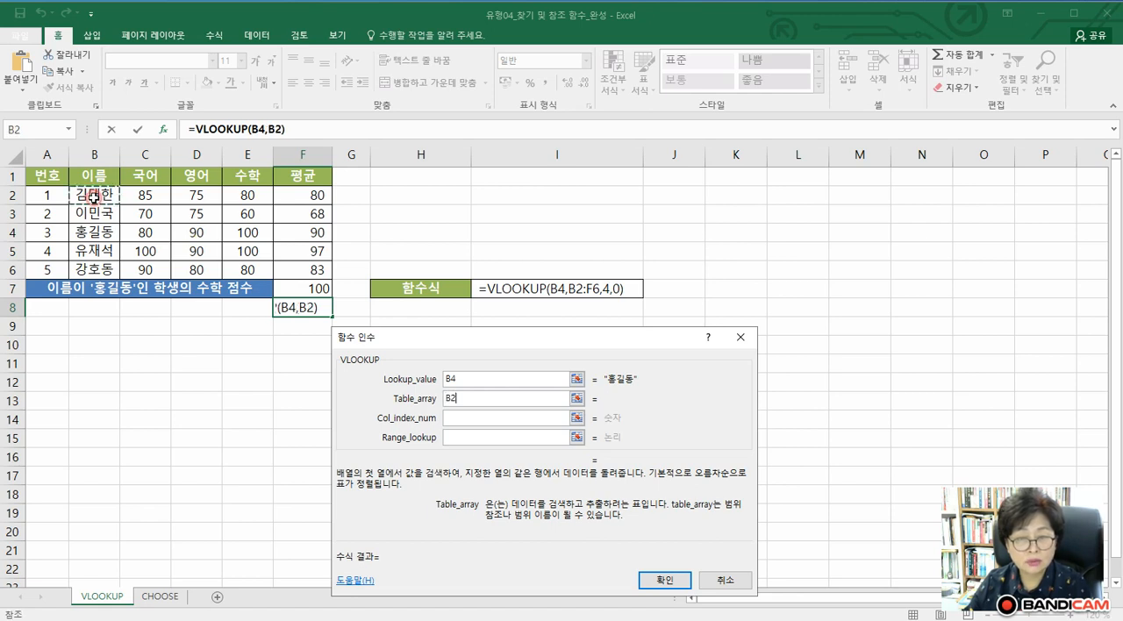
pyautogui.moveTo(94, 196); pyautogui.dragTo(324, 276)
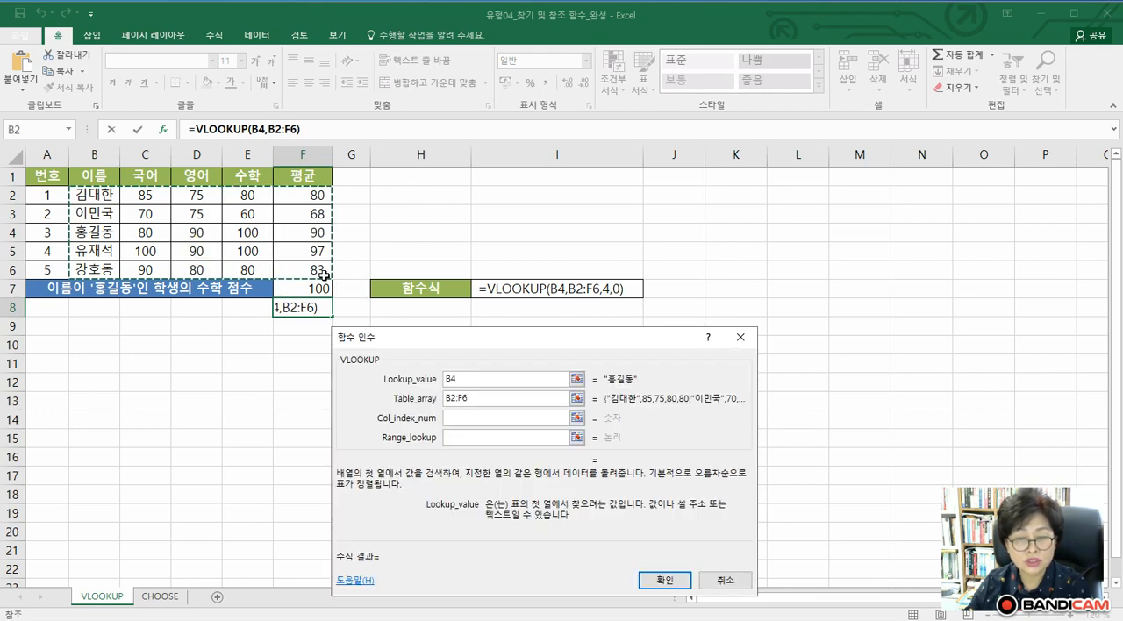
# Set VLOOKUP's Col_index_num to 4, leave Range_lookup empty, and accept the formula in F8
pyautogui.click(455, 419)
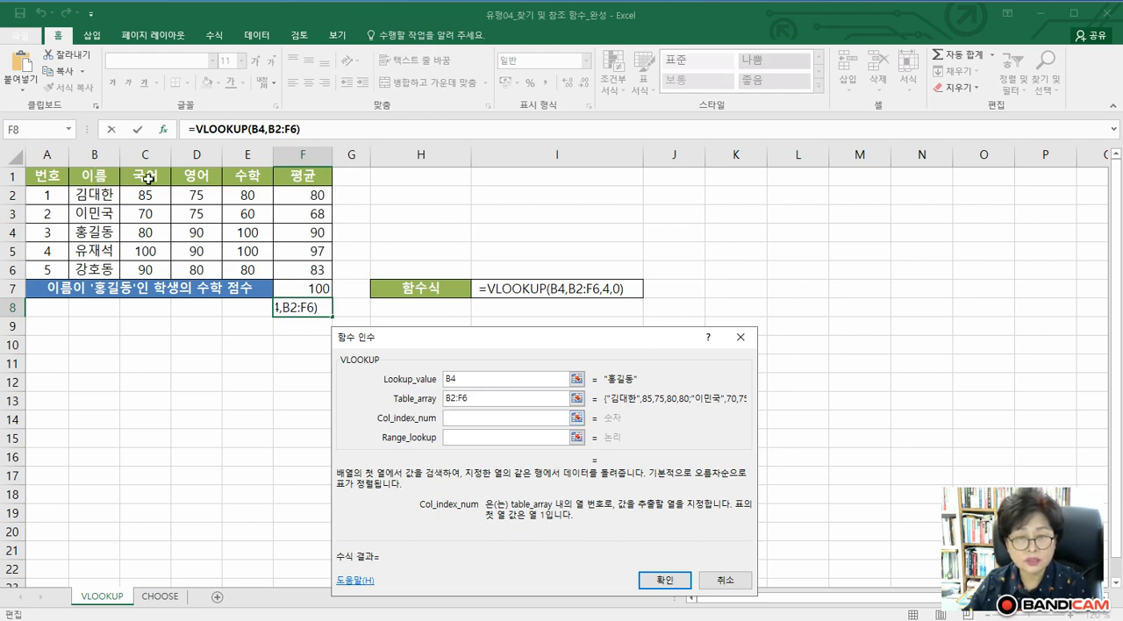
pyautogui.click(453, 418)
pyautogui.write('4')
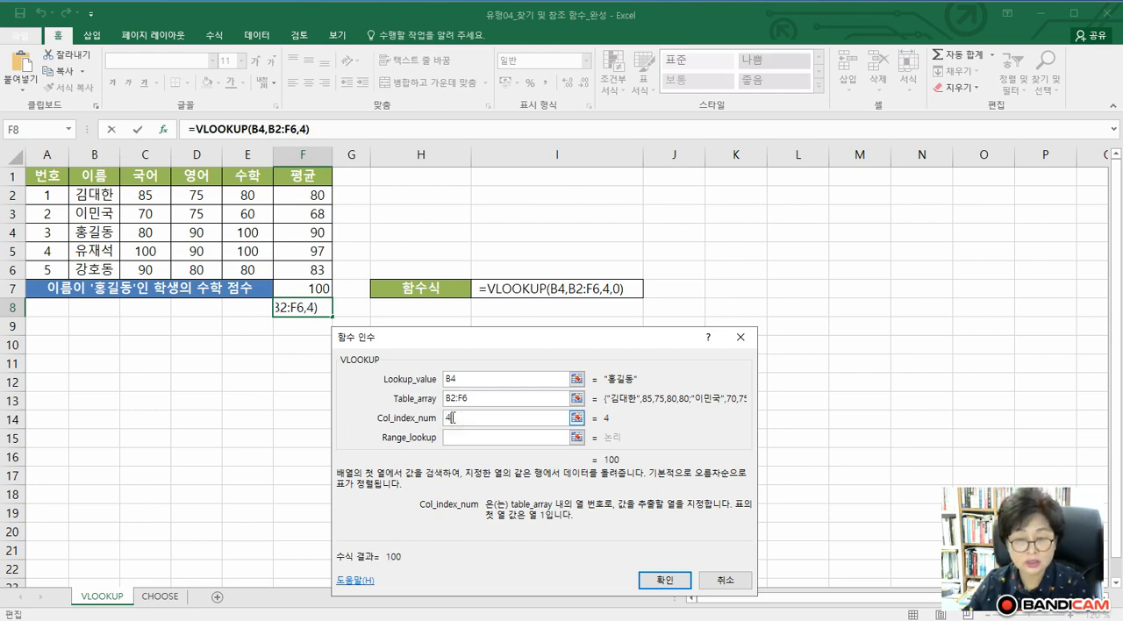
pyautogui.click(452, 437)
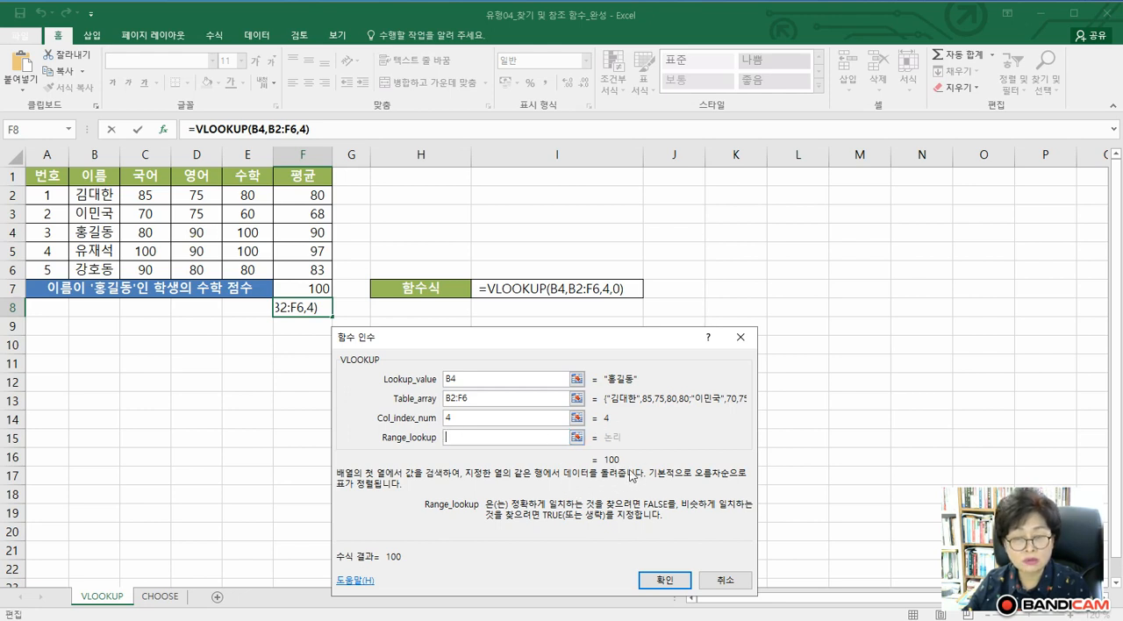
pyautogui.click(644, 580)
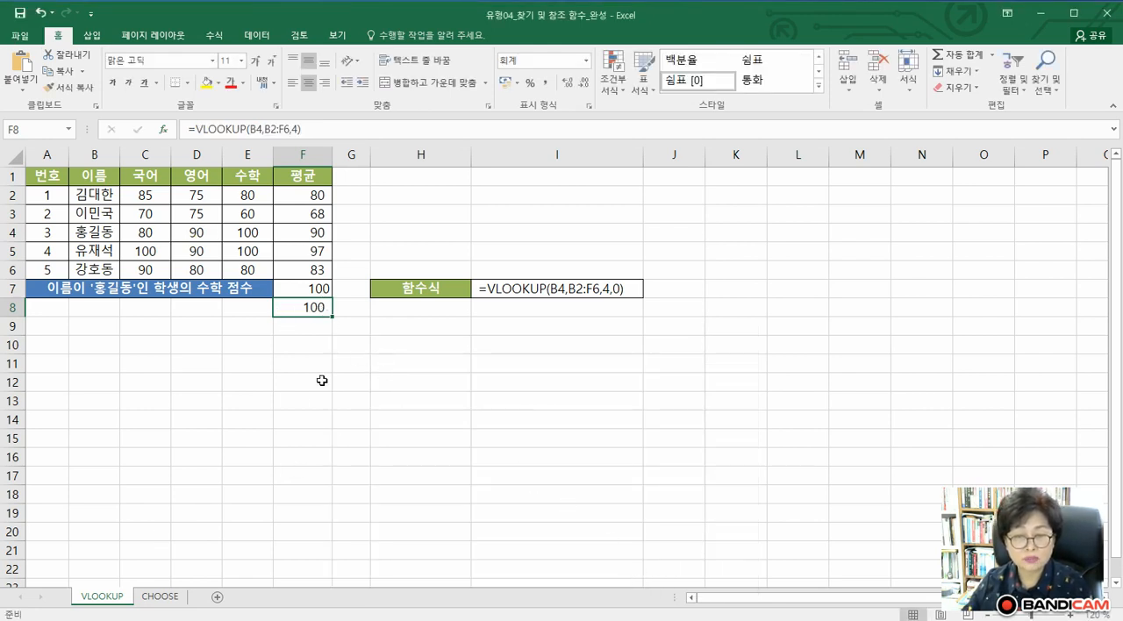
# Go to the CHOOSE sheet and clear the old results in C2:C4
pyautogui.click(170, 598)
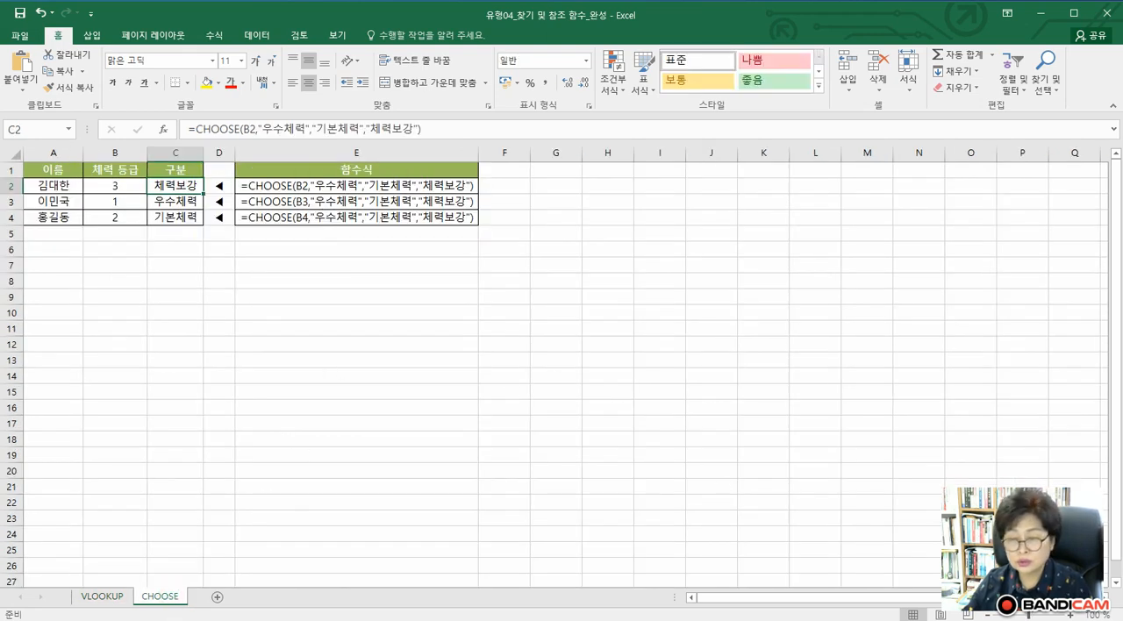
pyautogui.scroll(4, 520, 482)
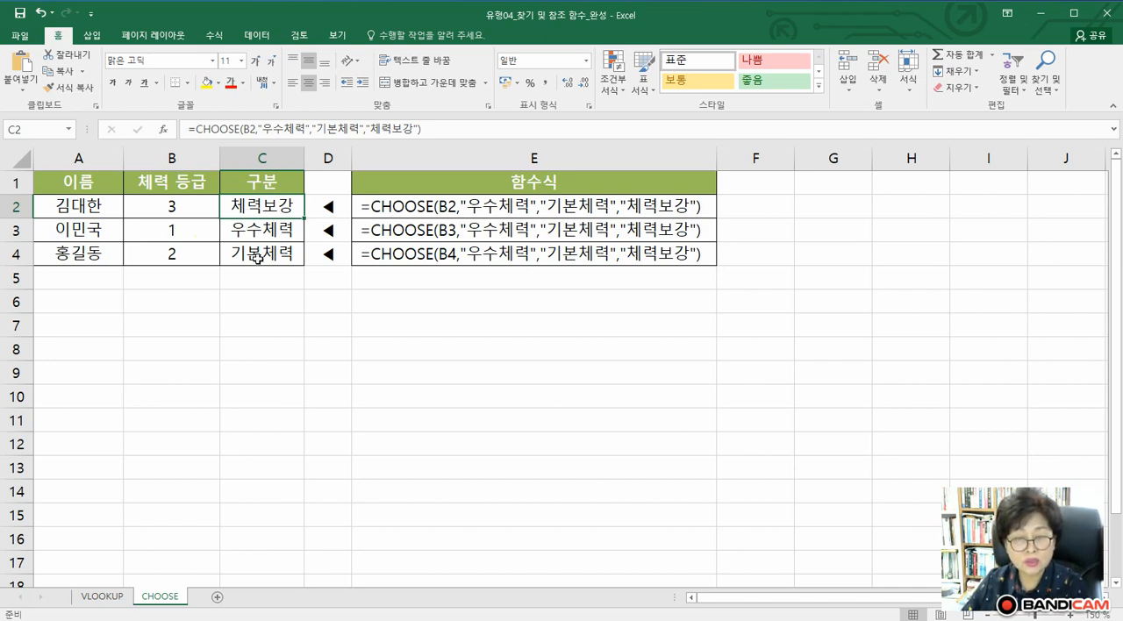
pyautogui.moveTo(254, 209); pyautogui.dragTo(256, 254)
pyautogui.press('Delete')
# Search for "choose" among the functions and insert the CHOOSE function in cell C2
pyautogui.click(230, 203)
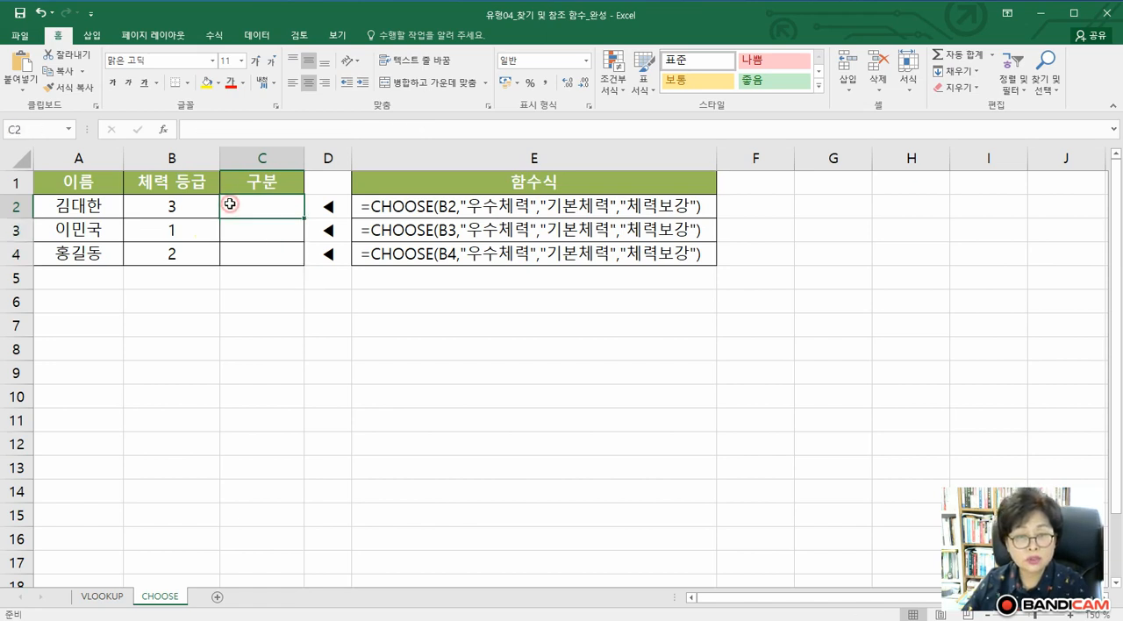
pyautogui.click(163, 130)
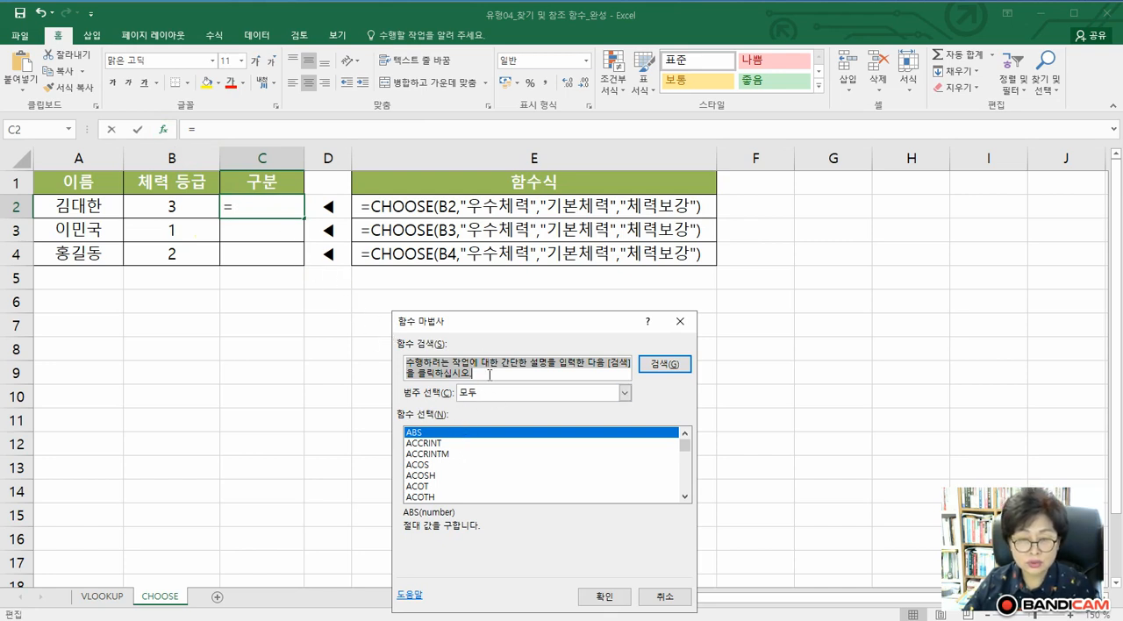
pyautogui.write('ㅊ')
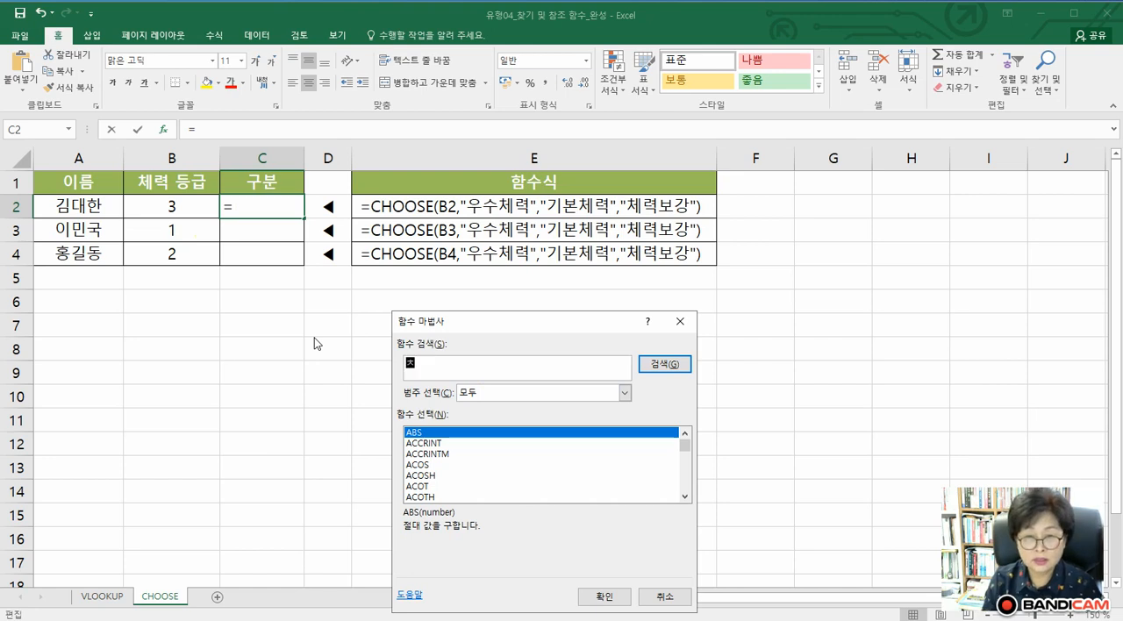
pyautogui.write('ㅐㅐㄴ')
pyautogui.press('BackSpace')
pyautogui.press('BackSpace')
pyautogui.press('BackSpace')
pyautogui.press('Hangul')
pyautogui.write('choose')
pyautogui.press('Return')
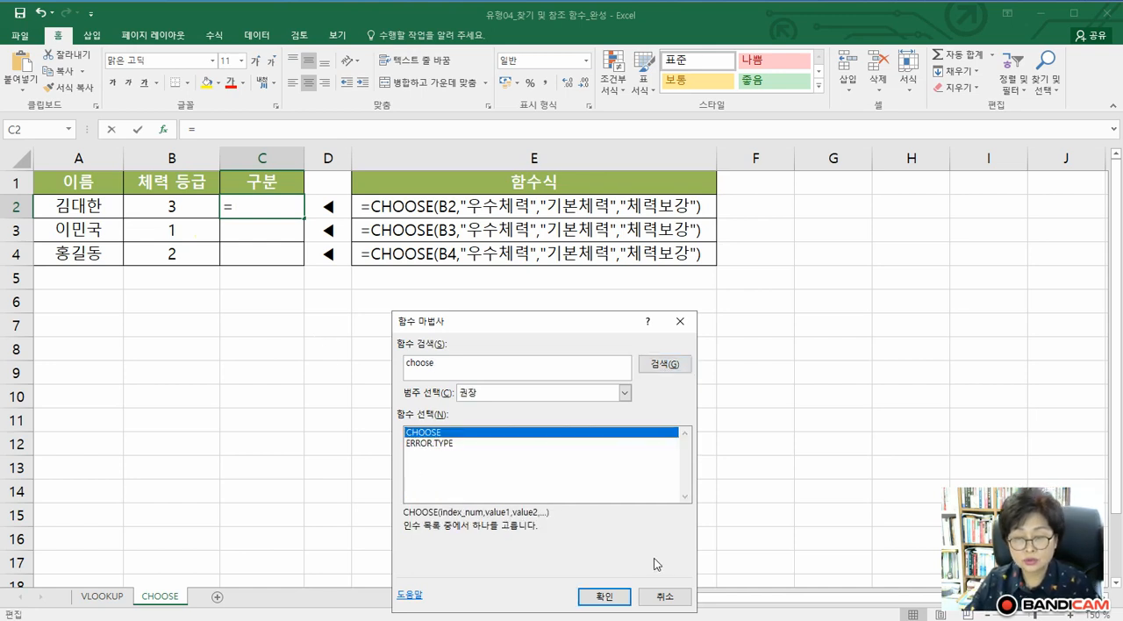
pyautogui.click(604, 597)
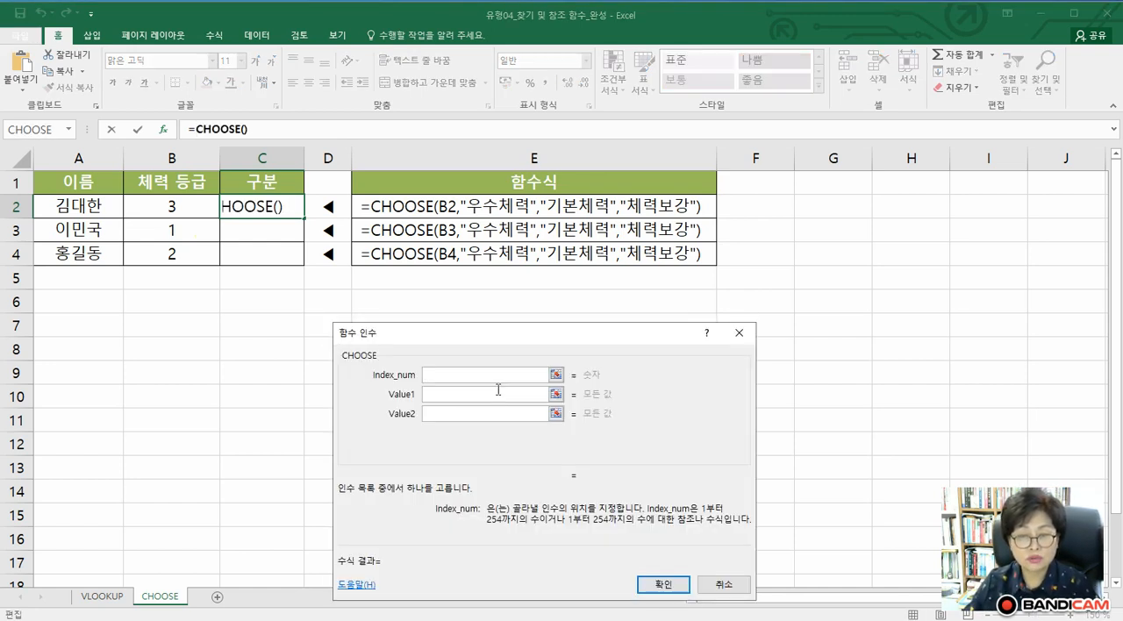
# Set CHOOSE's Index_num to cell B2, Value1 to 우수체력 and Value2 to 기본체력
pyautogui.click(473, 377)
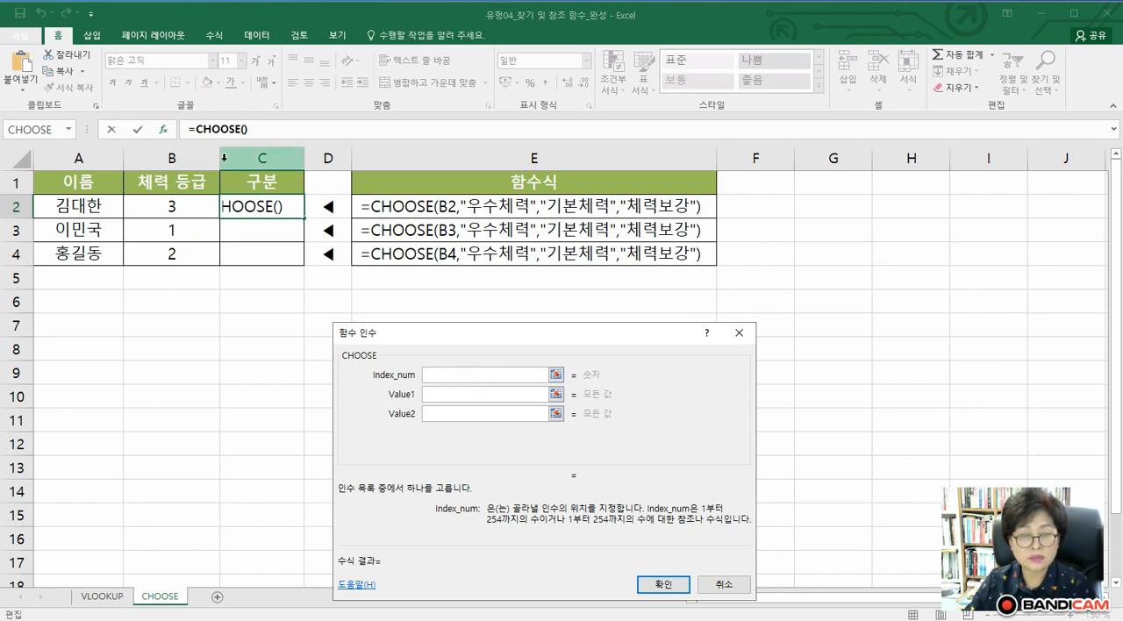
pyautogui.click(186, 216)
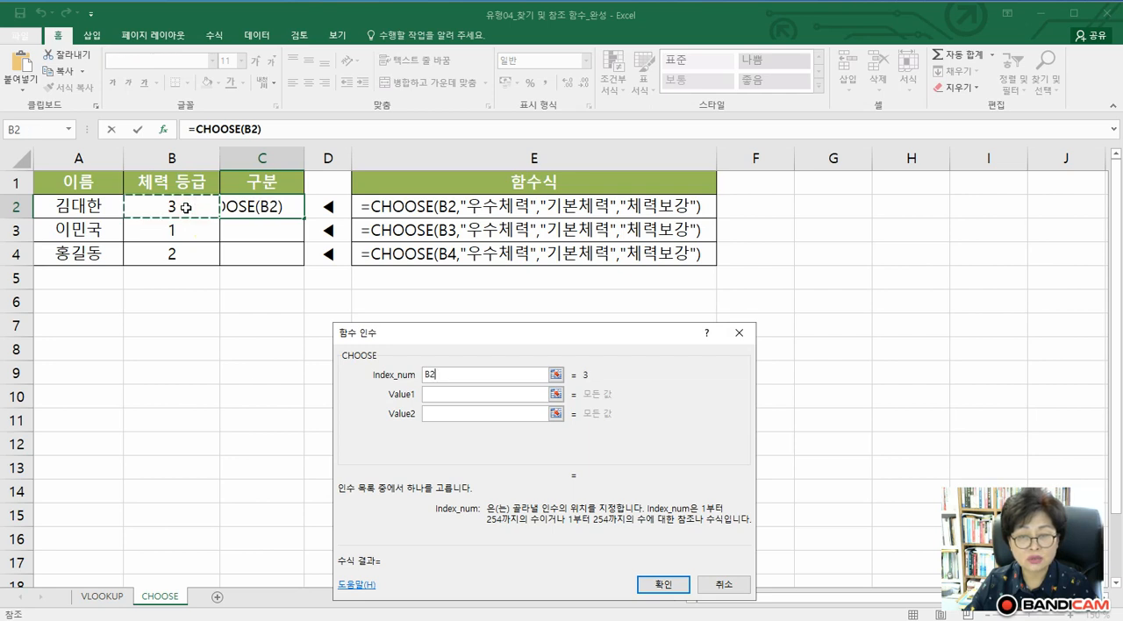
pyautogui.click(442, 395)
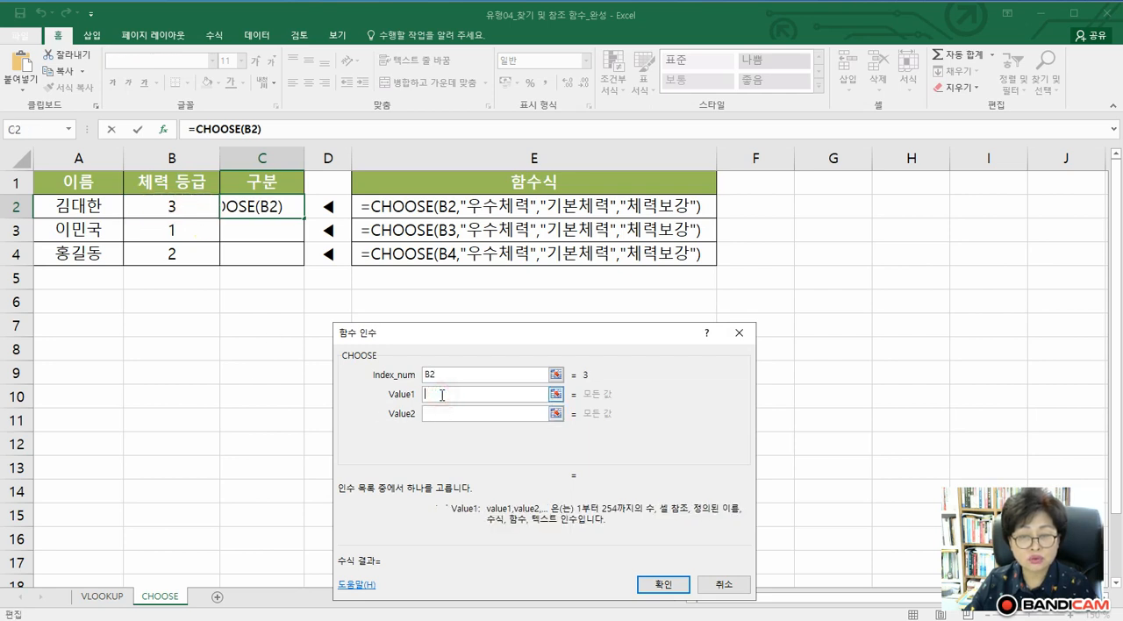
pyautogui.write('dn')
pyautogui.press('BackSpace')
pyautogui.press('BackSpace')
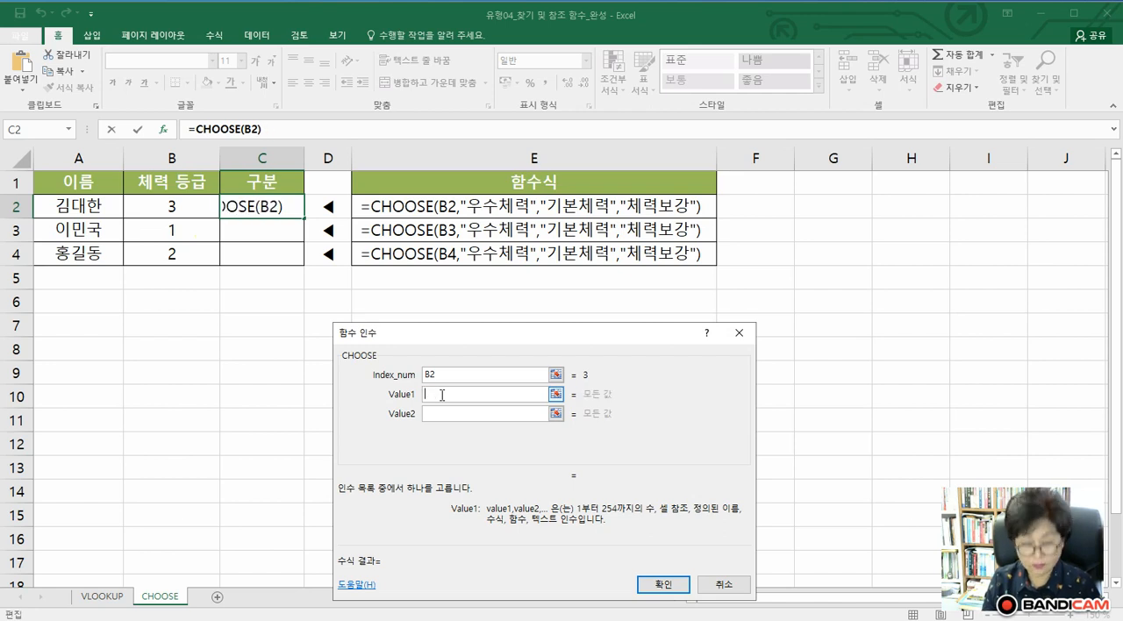
pyautogui.write('우수체력')
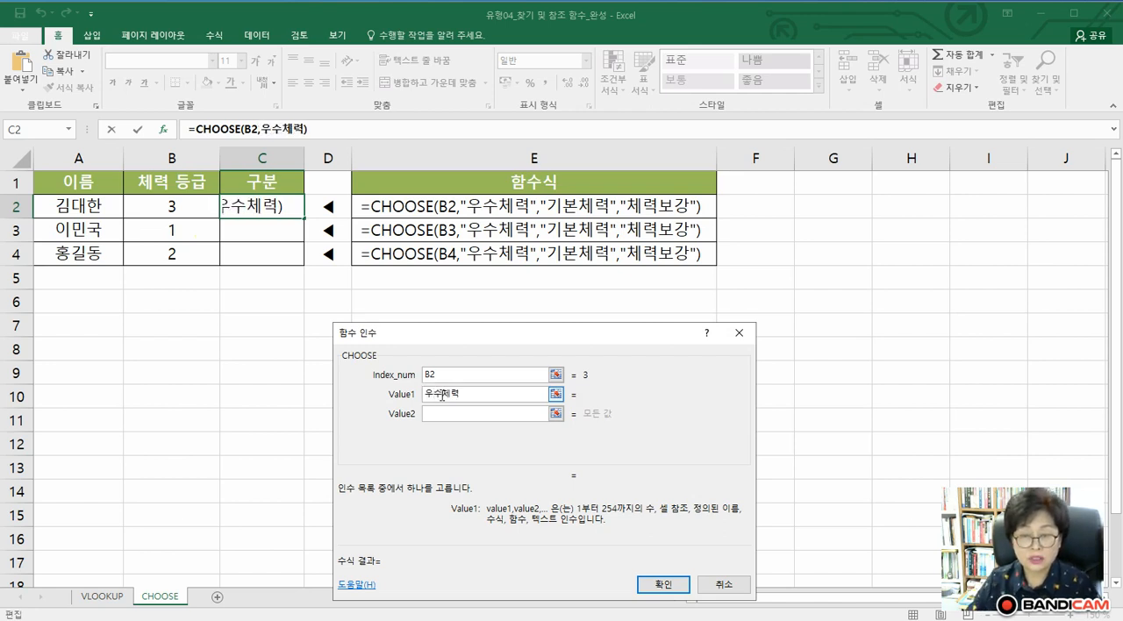
pyautogui.click(442, 413)
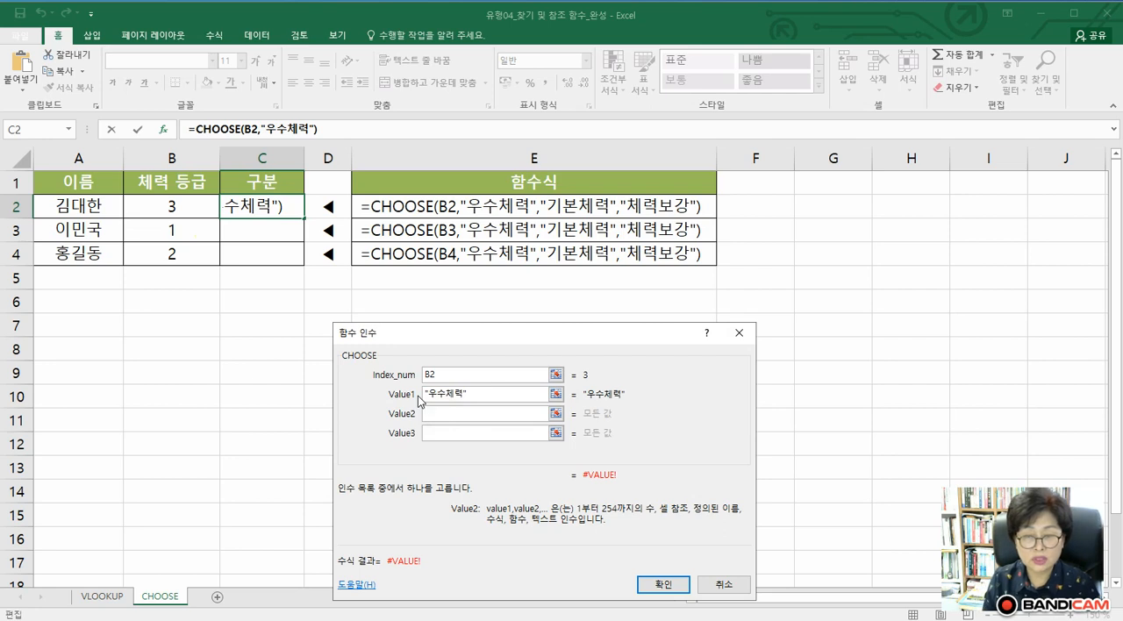
pyautogui.write('기본체력')
# Complete the CHOOSE formula with 체력보강 as Value3 and fill it from C2 down to C4
pyautogui.click(428, 433)
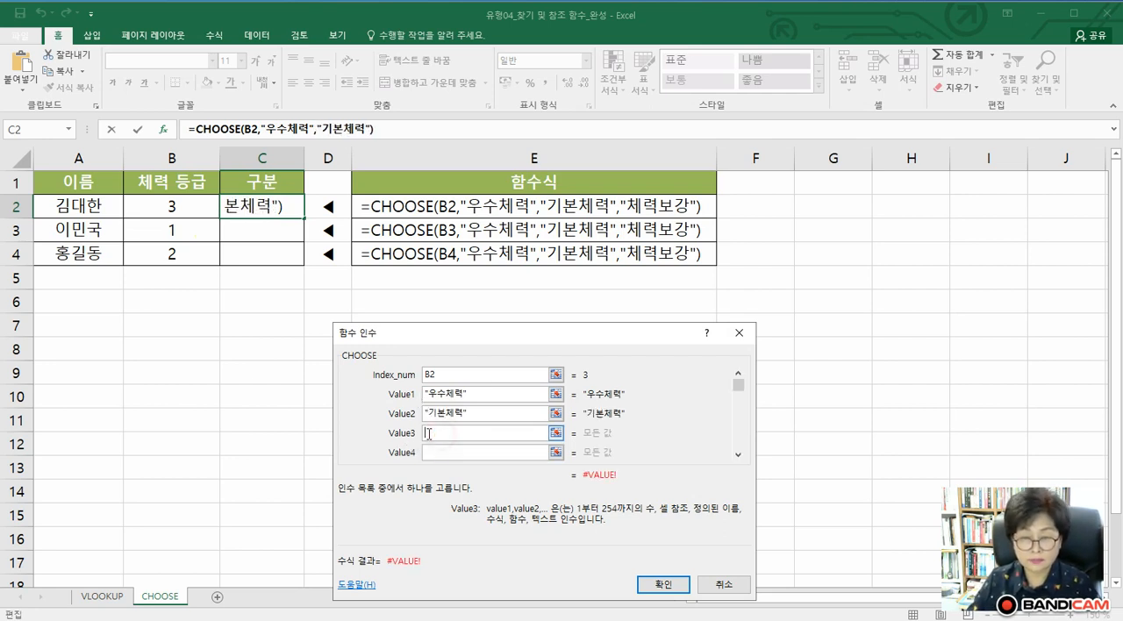
pyautogui.write('체력ㄹ보가')
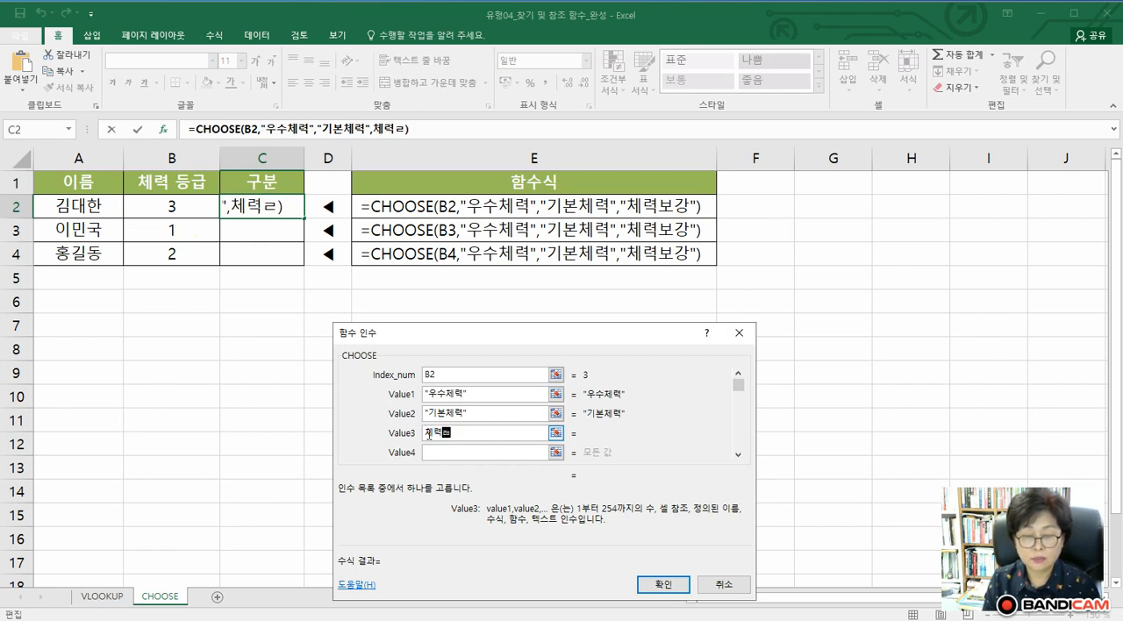
pyautogui.press('BackSpace')
pyautogui.press('BackSpace')
pyautogui.press('BackSpace')
pyautogui.press('BackSpace')
pyautogui.write('복ㅇ')
pyautogui.press('BackSpace')
pyautogui.press('BackSpace')
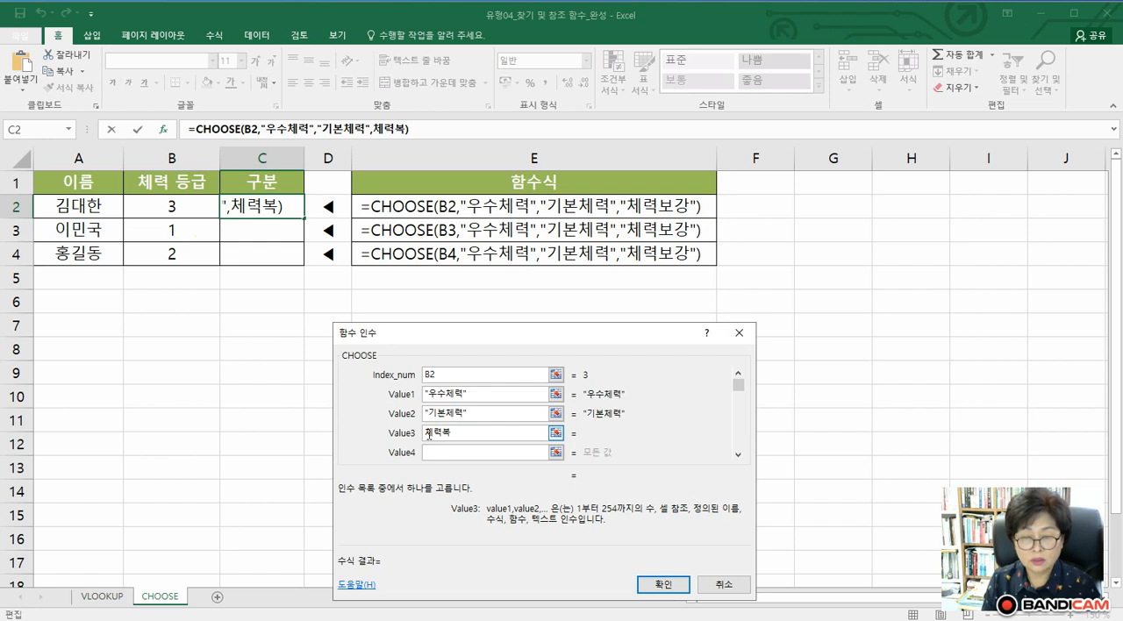
pyautogui.write('ㅂㅗ강')
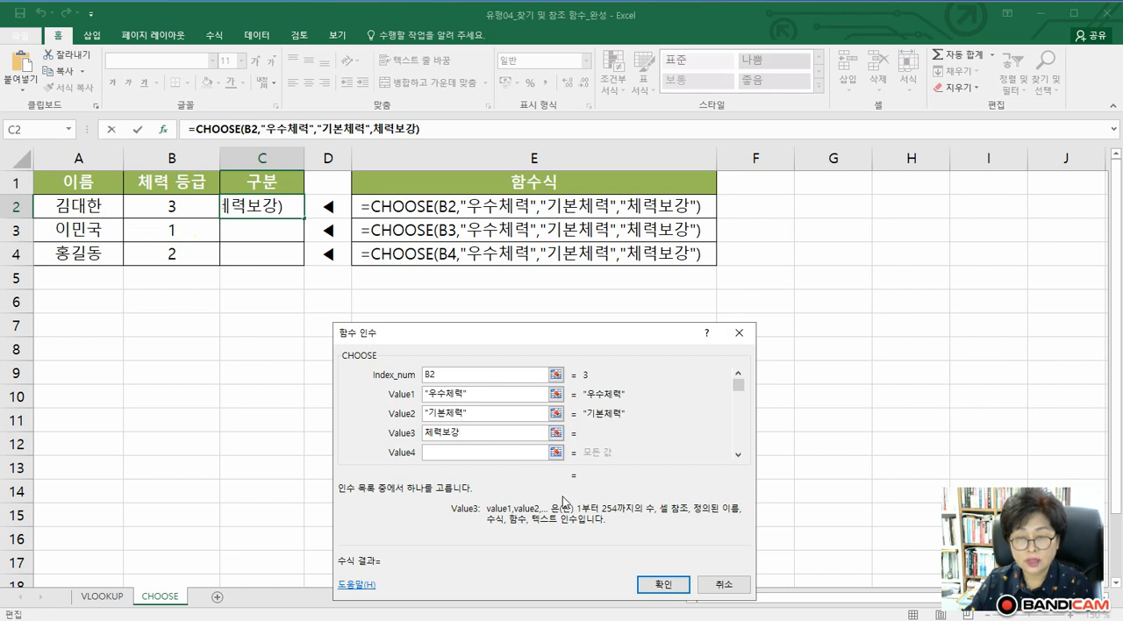
pyautogui.click(659, 584)
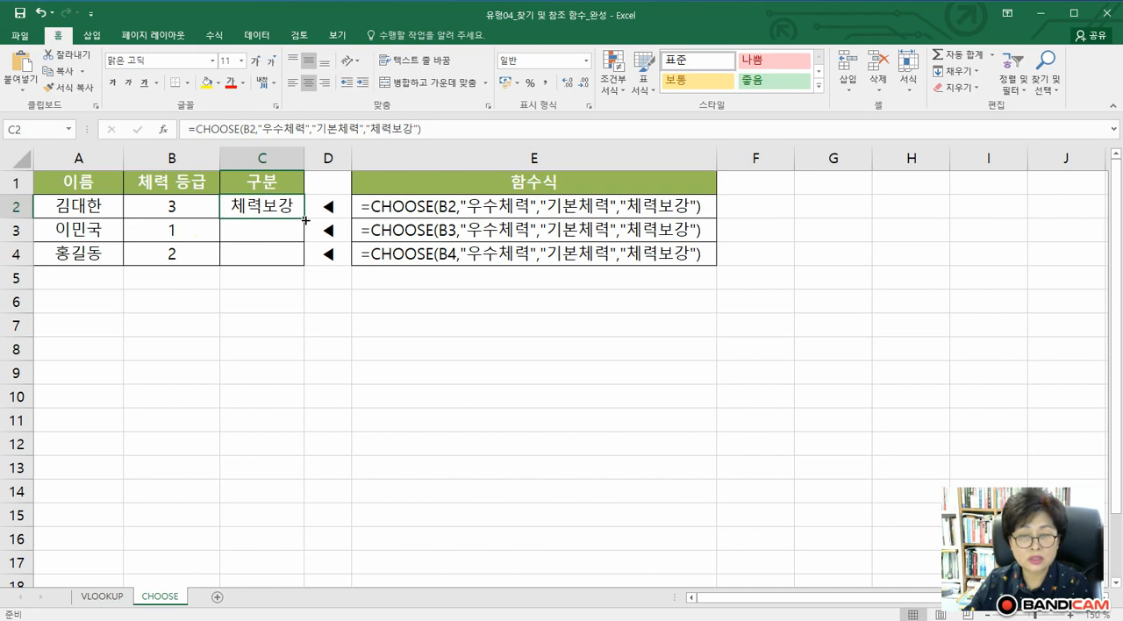
pyautogui.moveTo(304, 218); pyautogui.dragTo(302, 261)
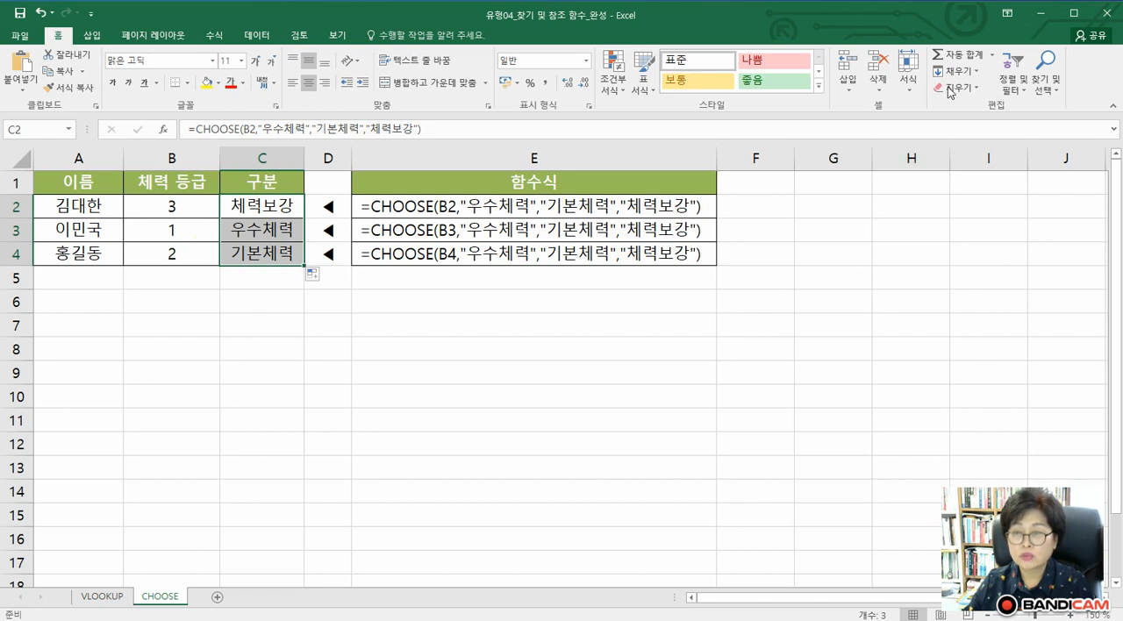
# Switch to the database functions workbook (유형04_데이터베이스 함수_완성) and show its DSUM sheet at 140% zoom
pyautogui.click(1037, 2)
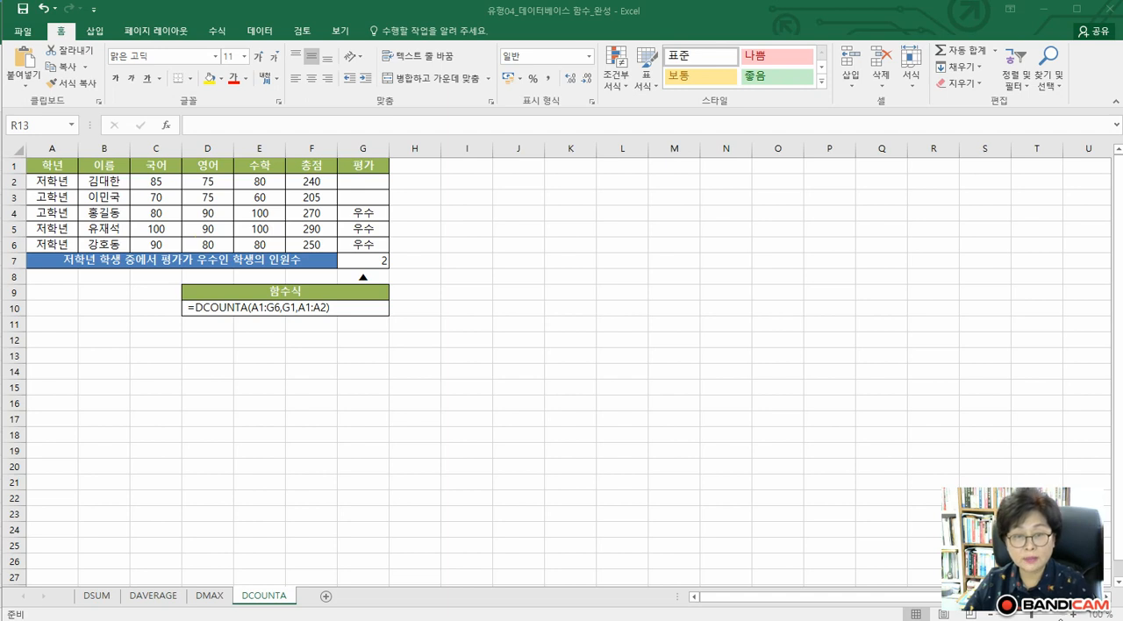
pyautogui.click(1075, 615)
pyautogui.click(1075, 615)
pyautogui.click(1074, 615)
pyautogui.click(1074, 615)
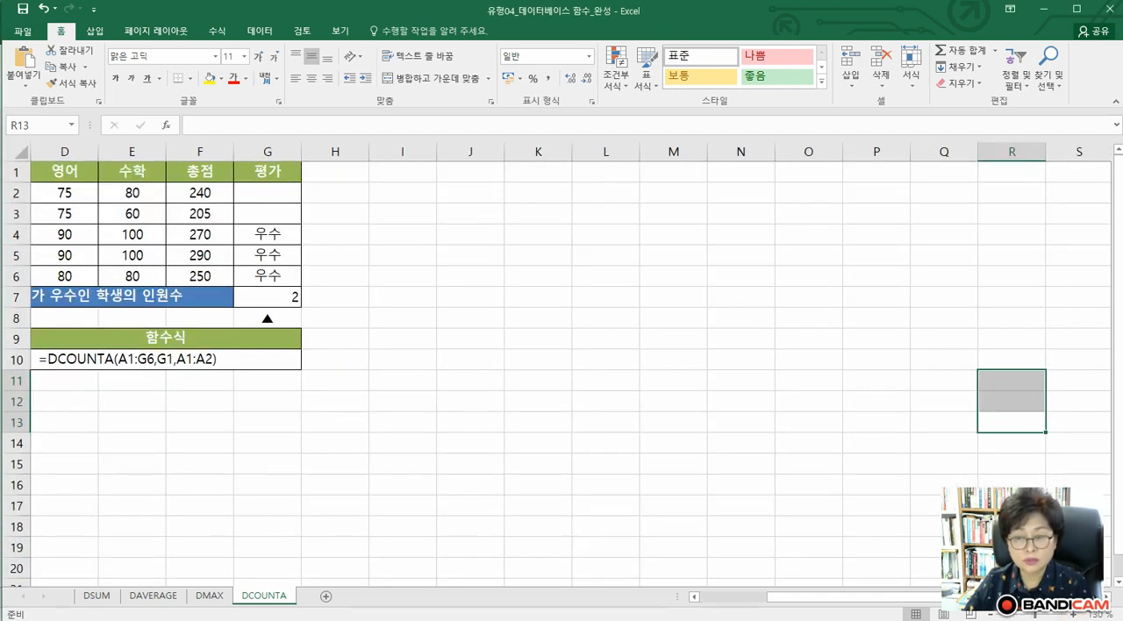
pyautogui.moveTo(821, 597); pyautogui.dragTo(719, 596)
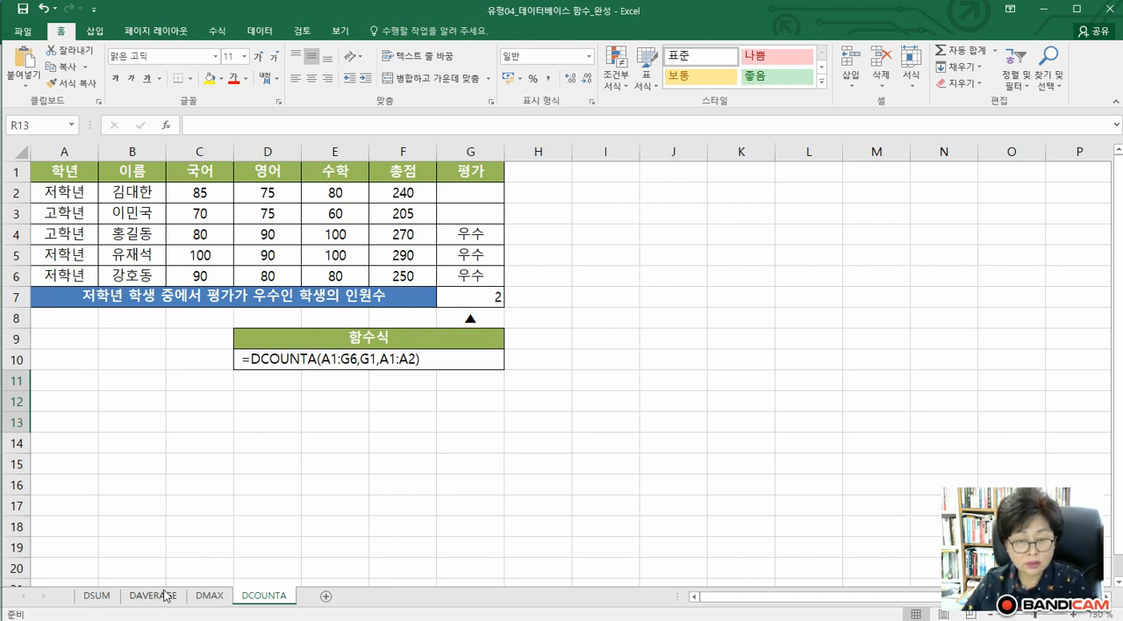
pyautogui.click(97, 596)
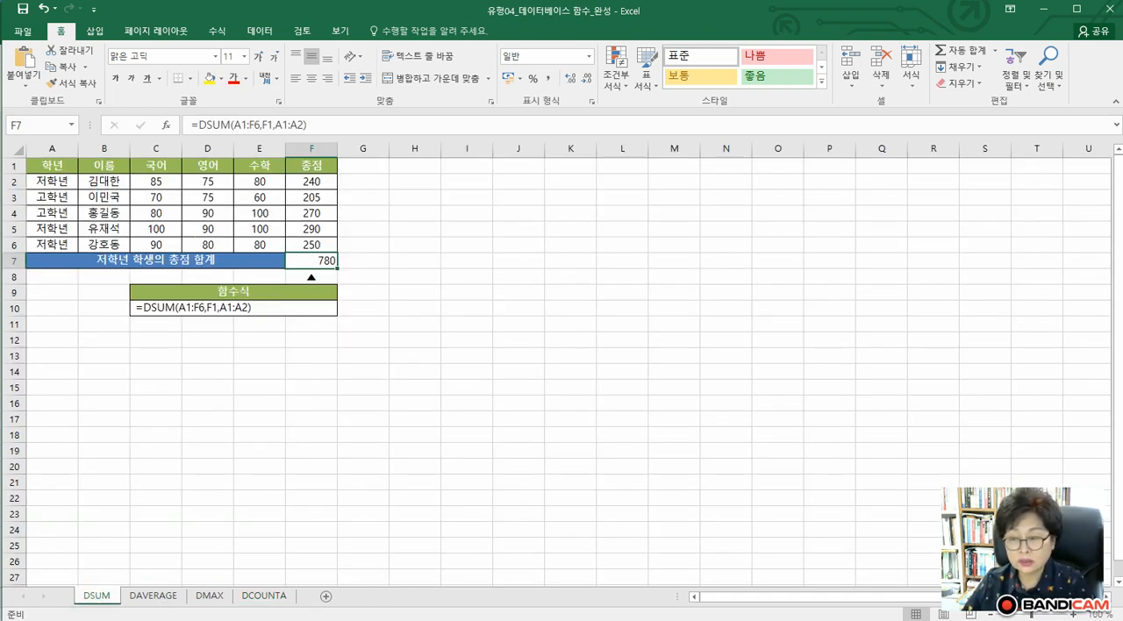
pyautogui.click(1072, 616)
pyautogui.click(1071, 616)
pyautogui.click(1072, 615)
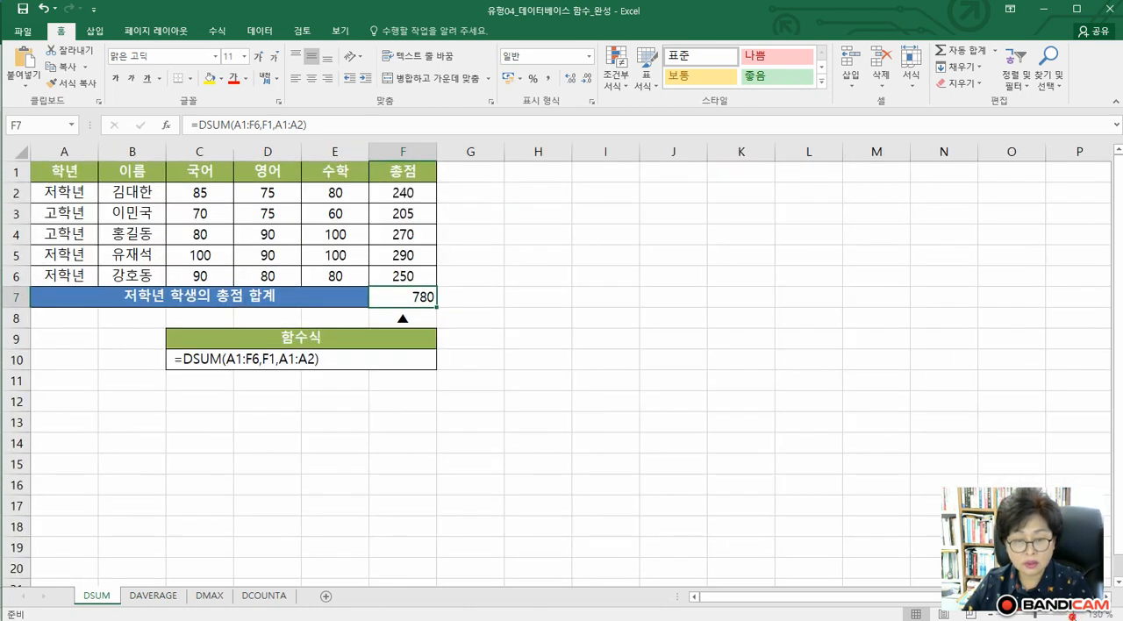
pyautogui.click(1072, 616)
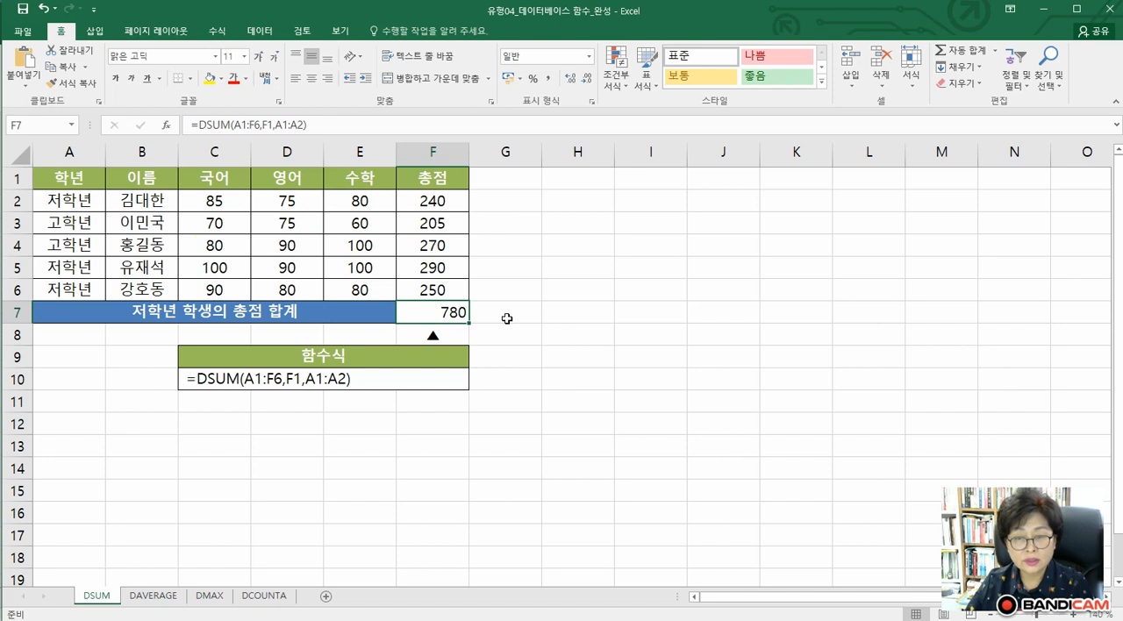
# Search for "dsum" among the functions and insert the DSUM function in cell G7
pyautogui.click(504, 319)
pyautogui.click(165, 125)
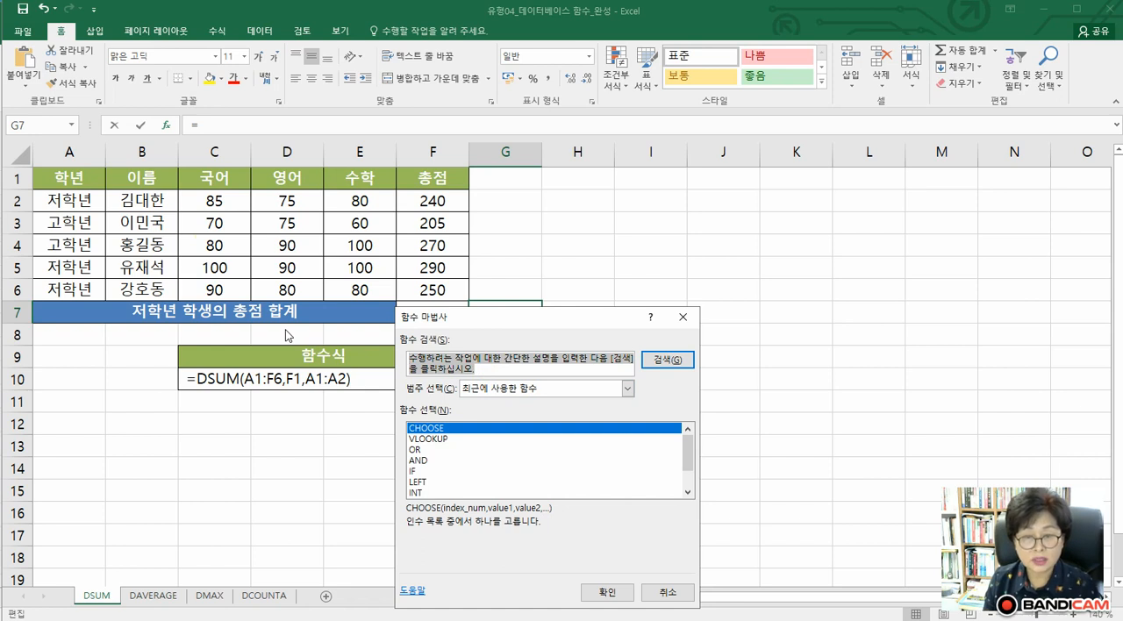
pyautogui.write('ㅇ')
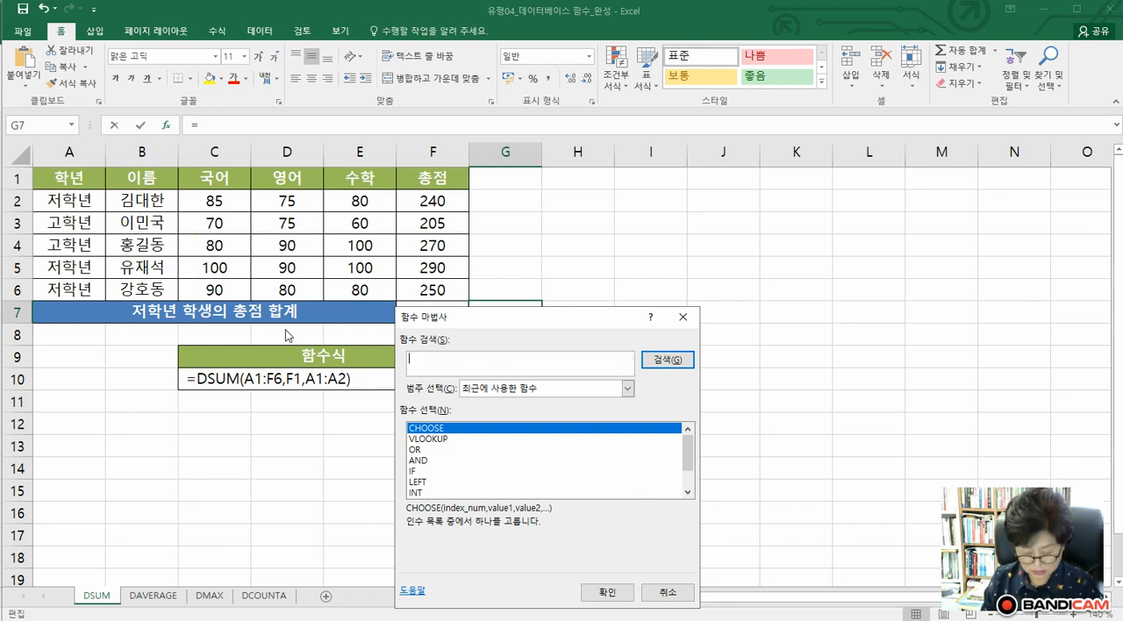
pyautogui.press('BackSpace')
pyautogui.write('dsum')
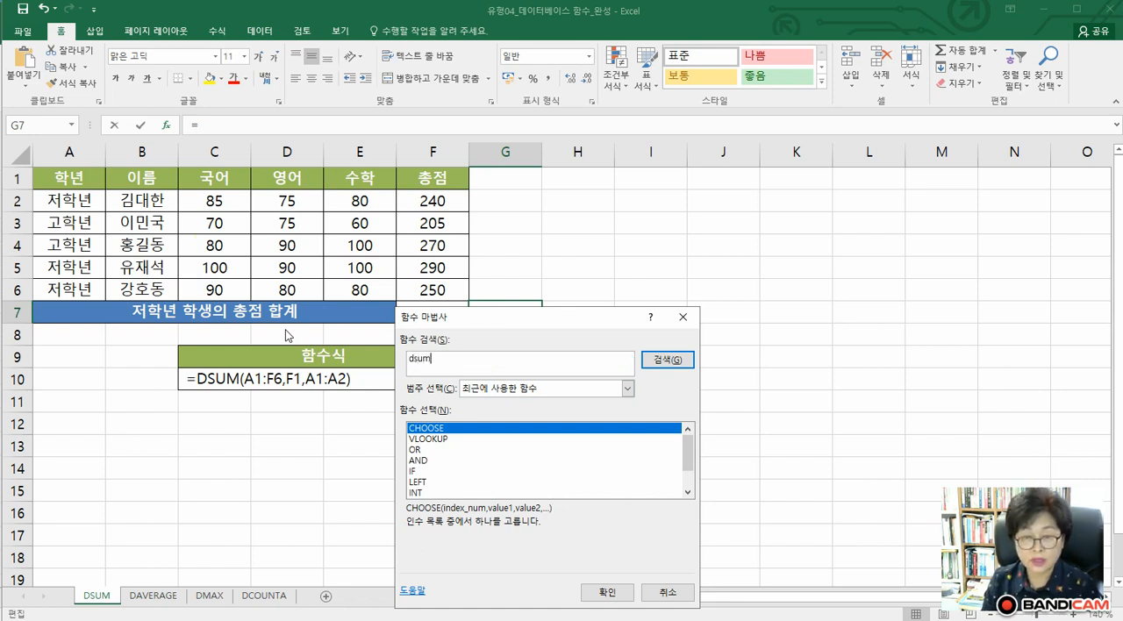
pyautogui.press('Return')
pyautogui.click(607, 592)
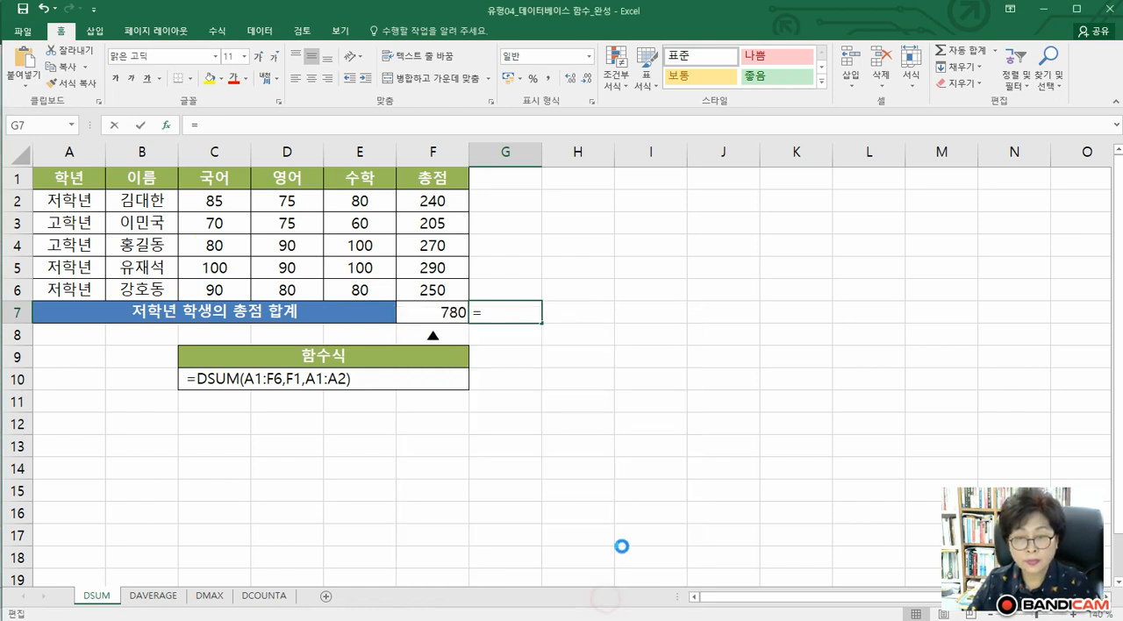
# Move the function arguments dialog clear of the table and set DSUM's Database to the range A1:F6
pyautogui.moveTo(497, 355); pyautogui.dragTo(652, 353)
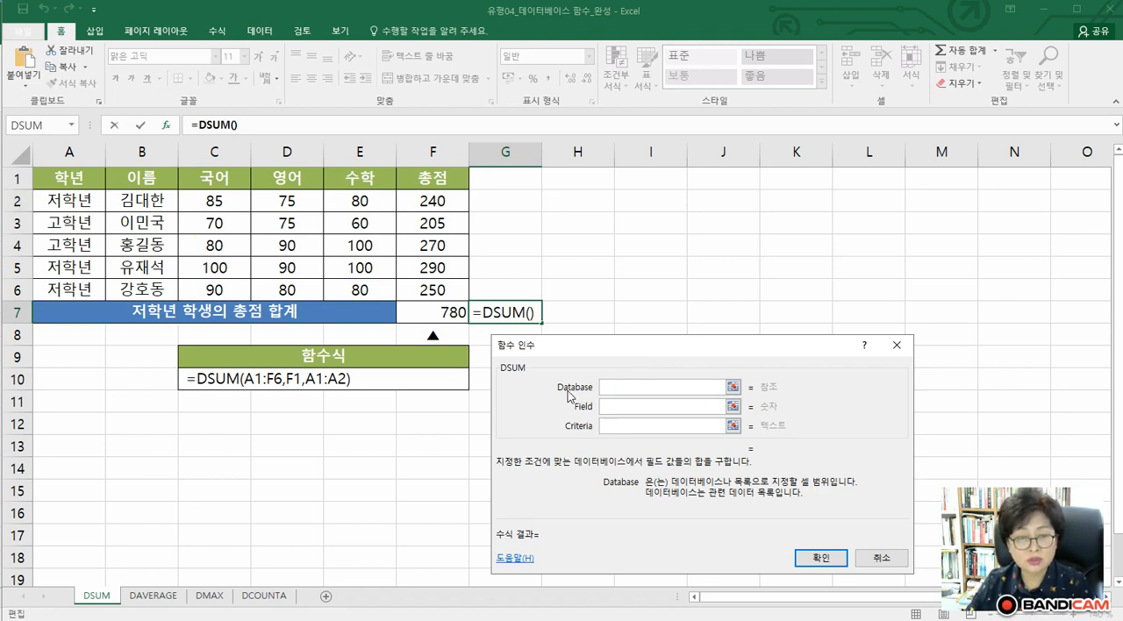
pyautogui.click(62, 179)
pyautogui.moveTo(62, 179); pyautogui.dragTo(423, 290)
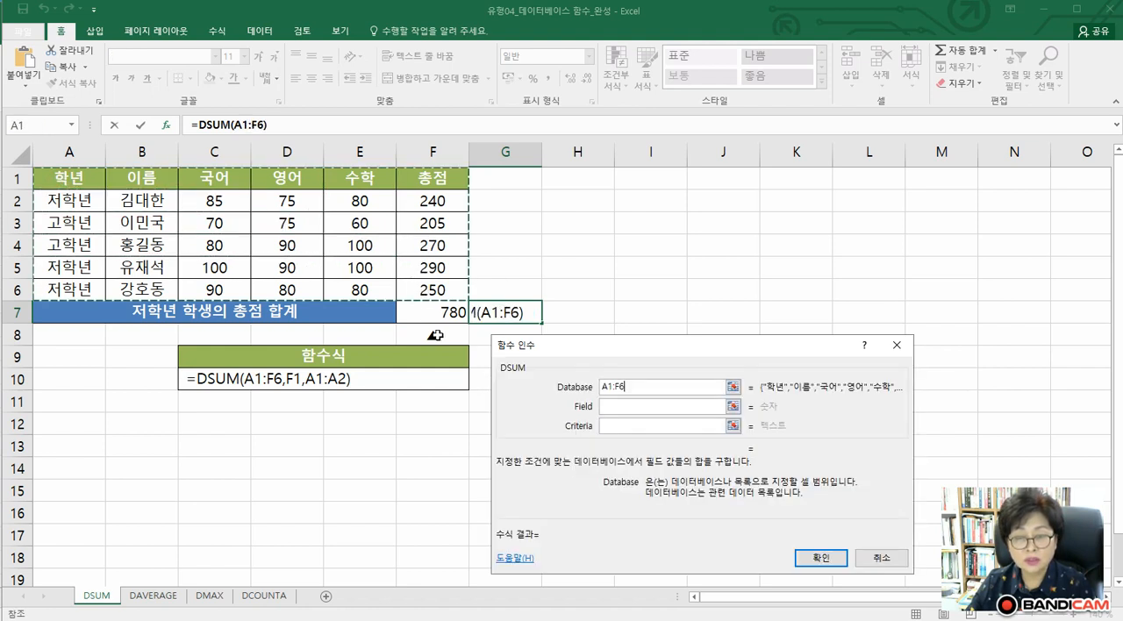
# Set DSUM's Field to the 총점 header cell F1, trying column number 6 in its place before returning to F1
pyautogui.click(614, 407)
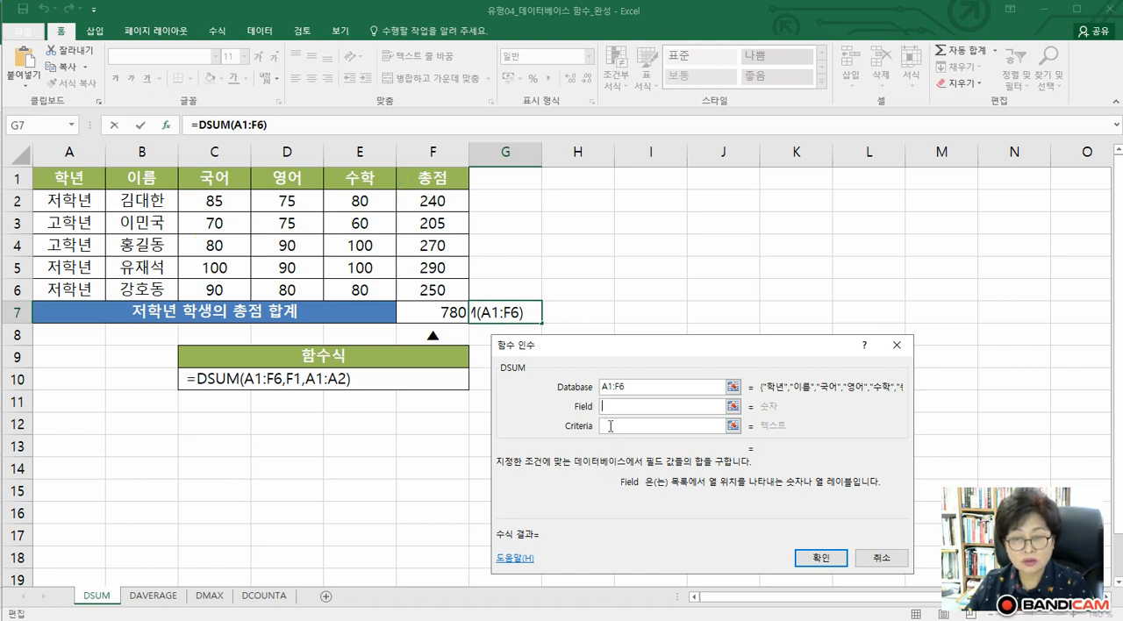
pyautogui.click(441, 179)
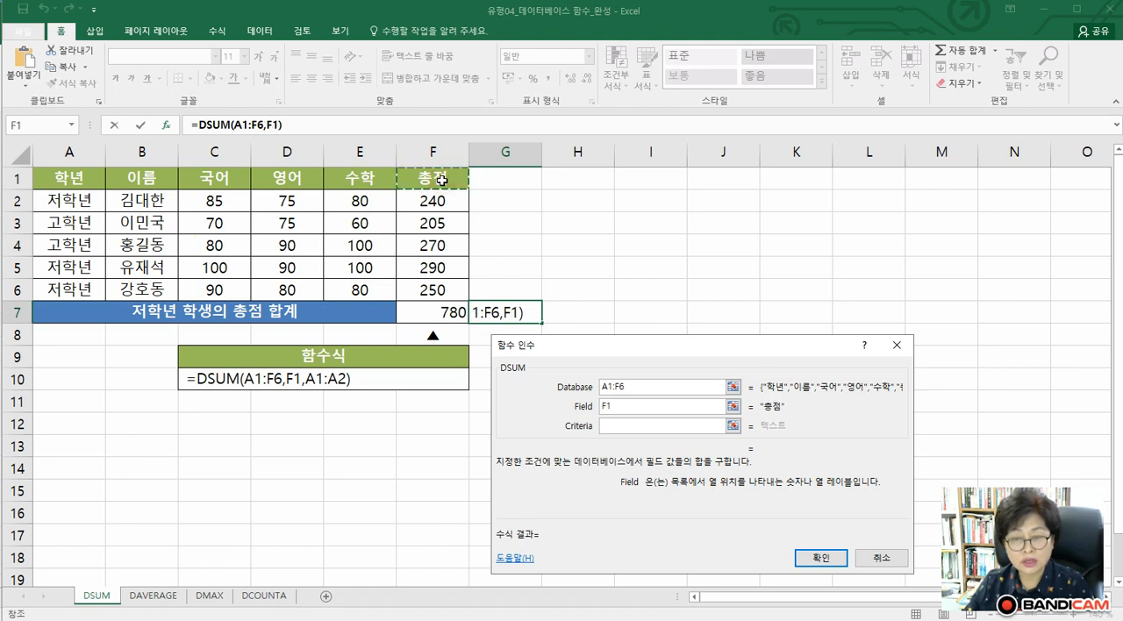
pyautogui.doubleClick(621, 408)
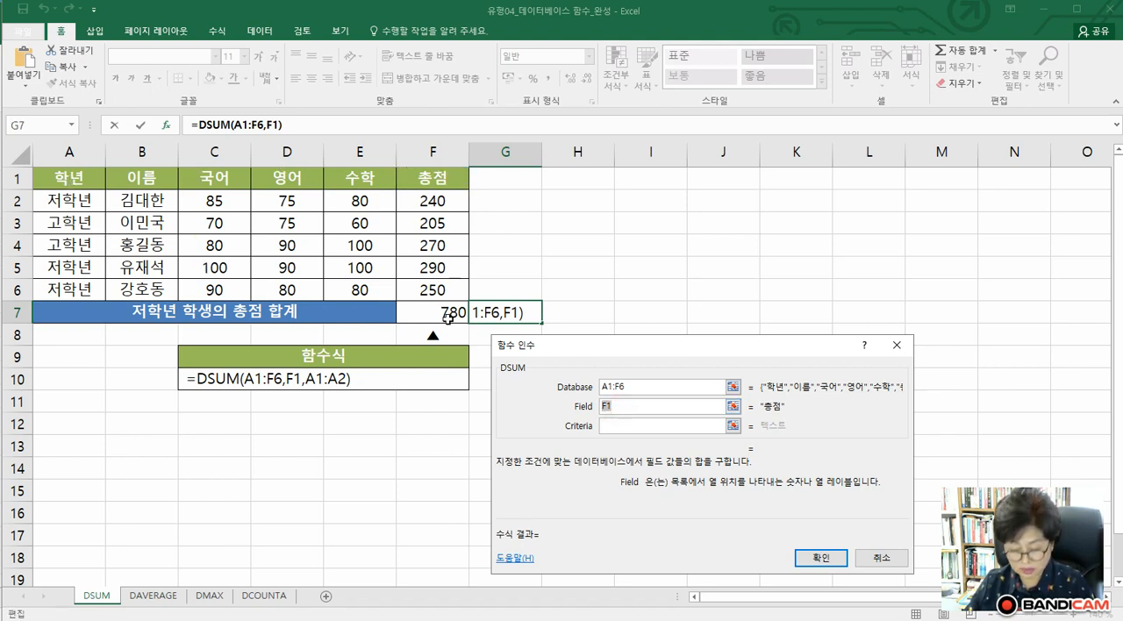
pyautogui.write('6')
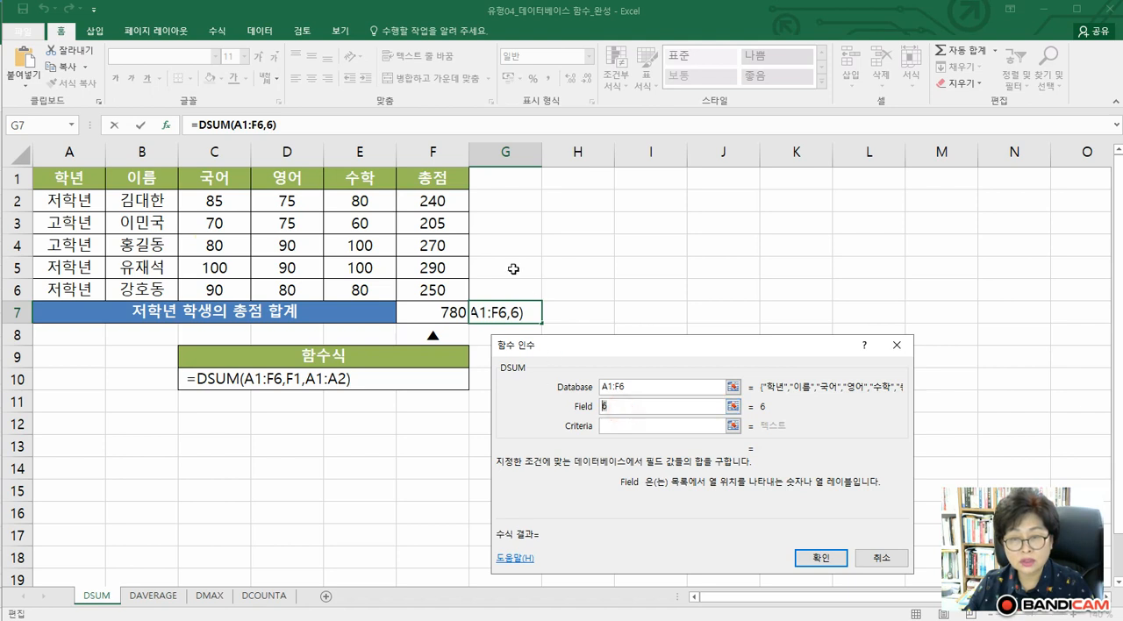
pyautogui.click(434, 178)
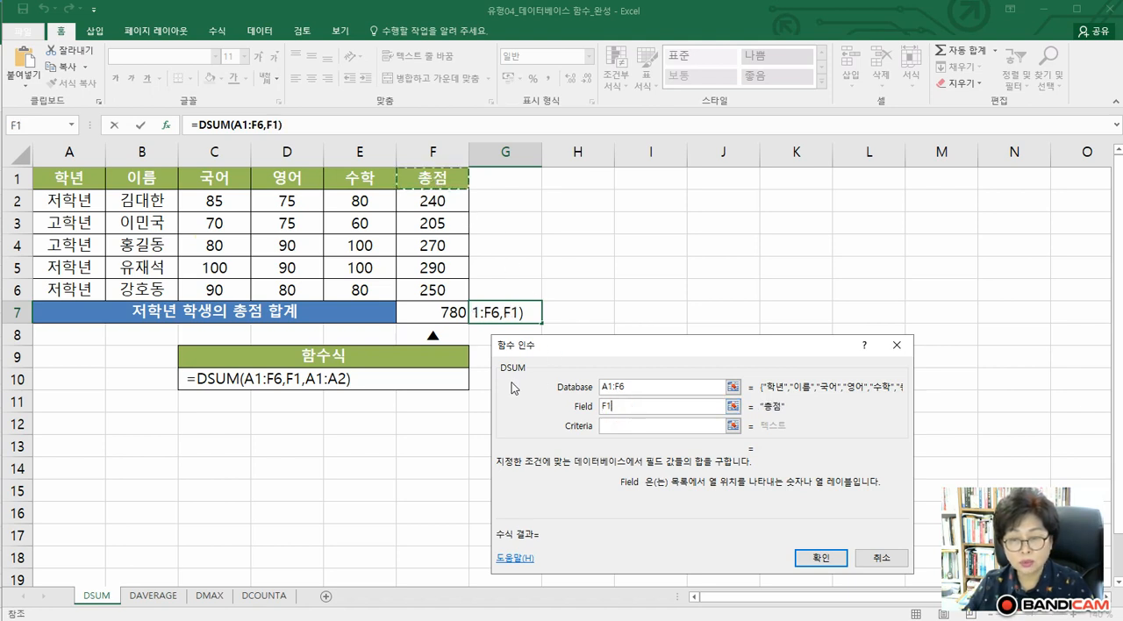
# Set DSUM's Criteria to A1:A2, complete the formula and compare cell G7 with F7
pyautogui.click(607, 428)
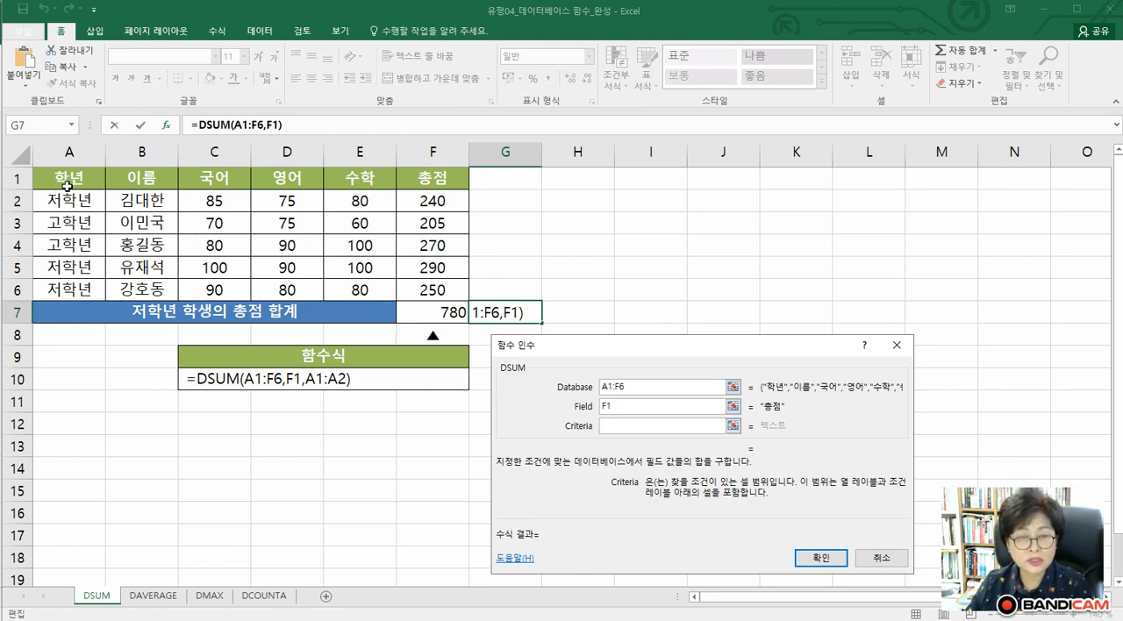
pyautogui.moveTo(67, 186); pyautogui.dragTo(66, 198)
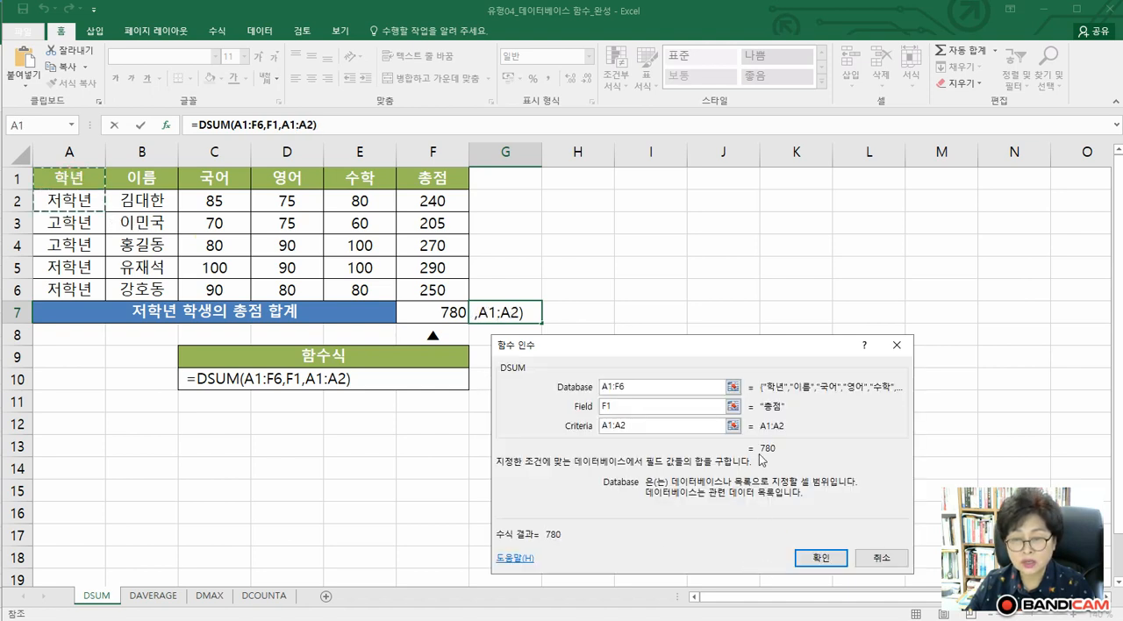
pyautogui.click(821, 559)
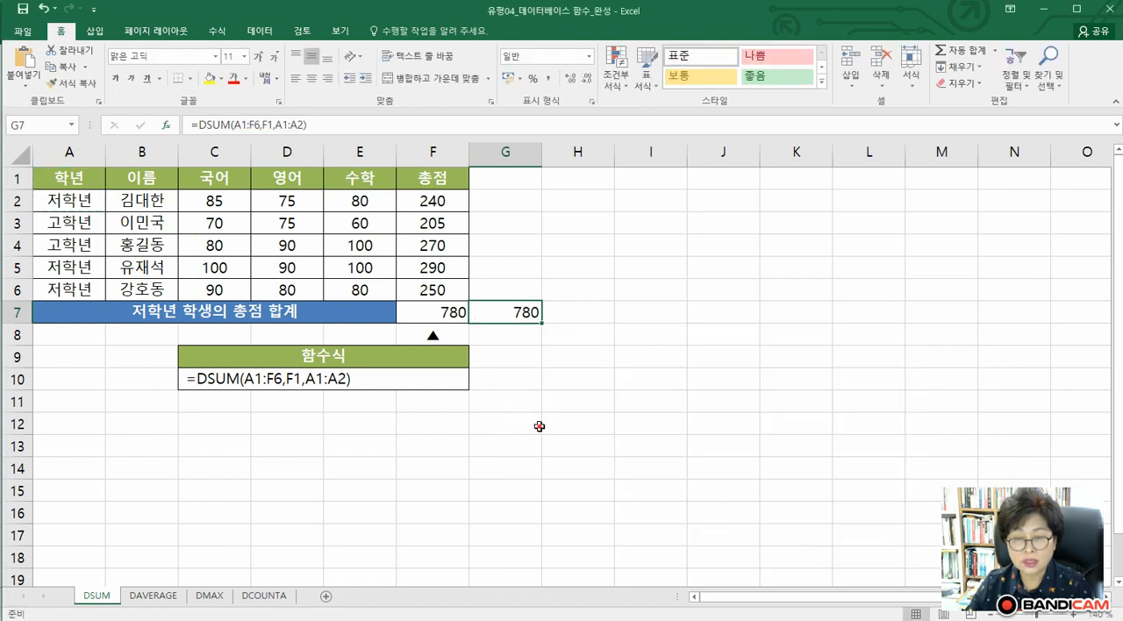
pyautogui.click(430, 312)
pyautogui.click(501, 312)
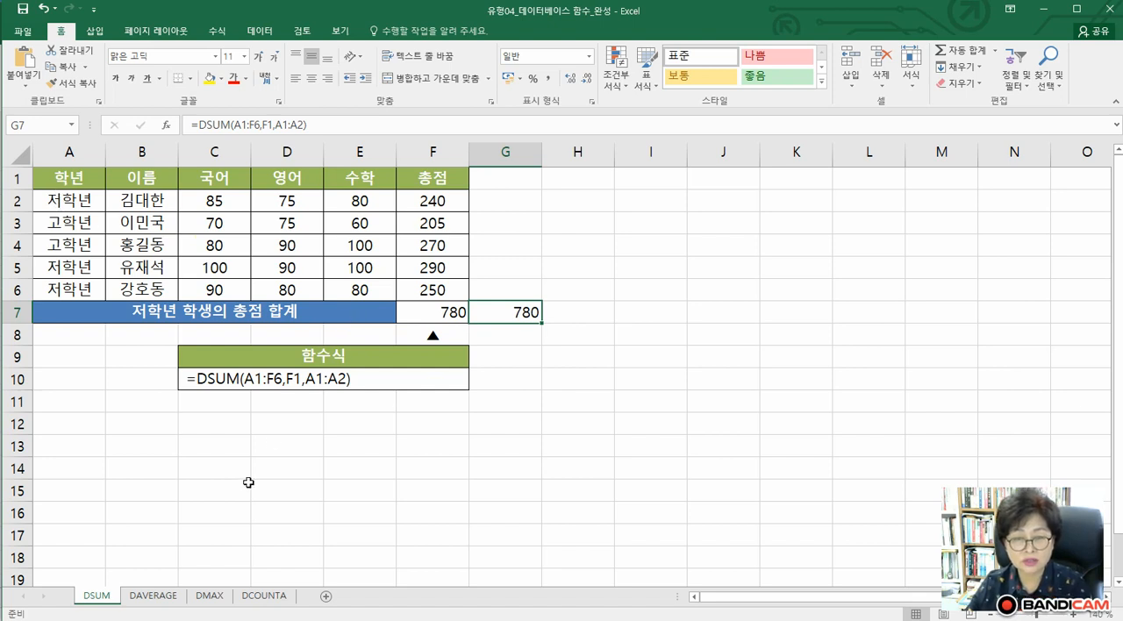
# Show the DAVERAGE sheet at 150% zoom
pyautogui.click(155, 597)
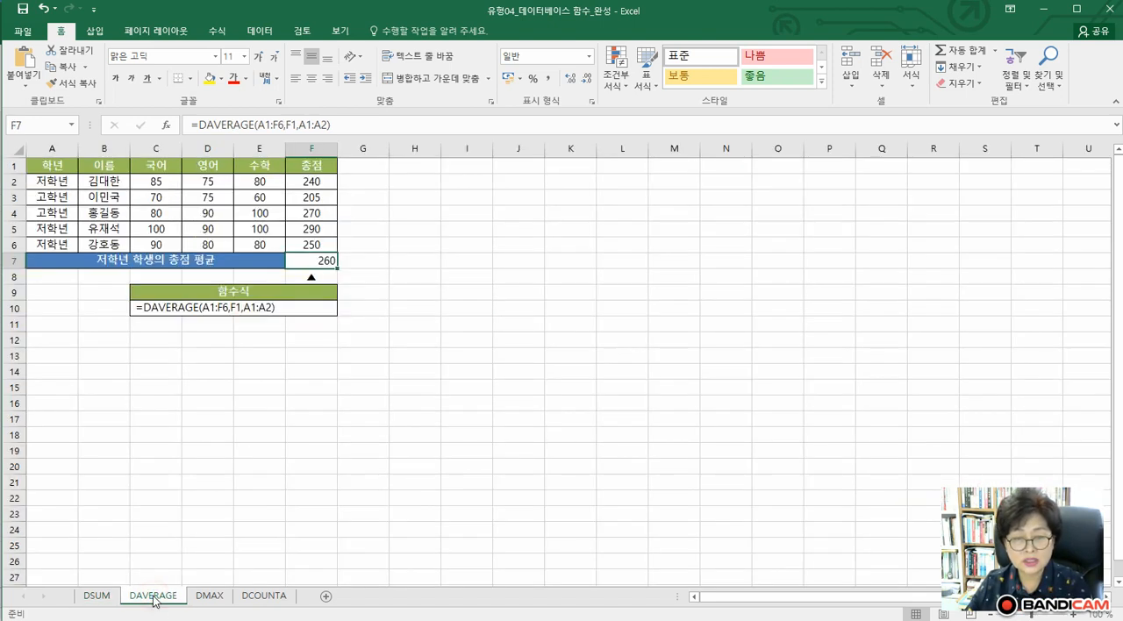
pyautogui.click(1074, 614)
pyautogui.click(1074, 614)
pyautogui.click(1074, 614)
pyautogui.click(1074, 614)
pyautogui.click(1074, 614)
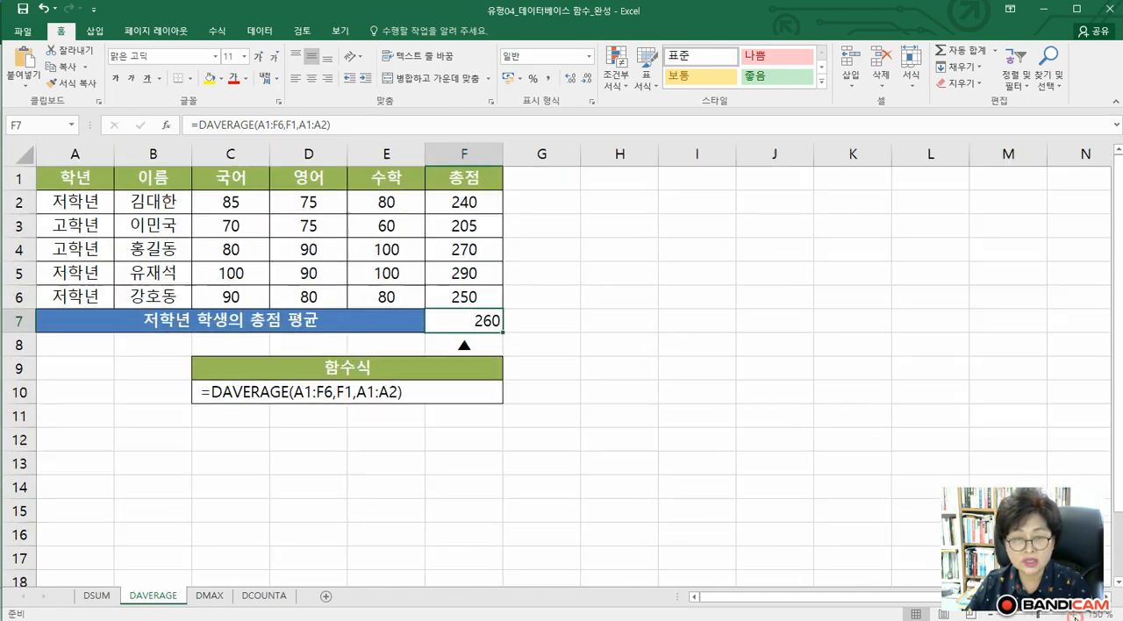
# Search for "daverage" among the functions and insert the DAVERAGE function in cell G7
pyautogui.click(544, 322)
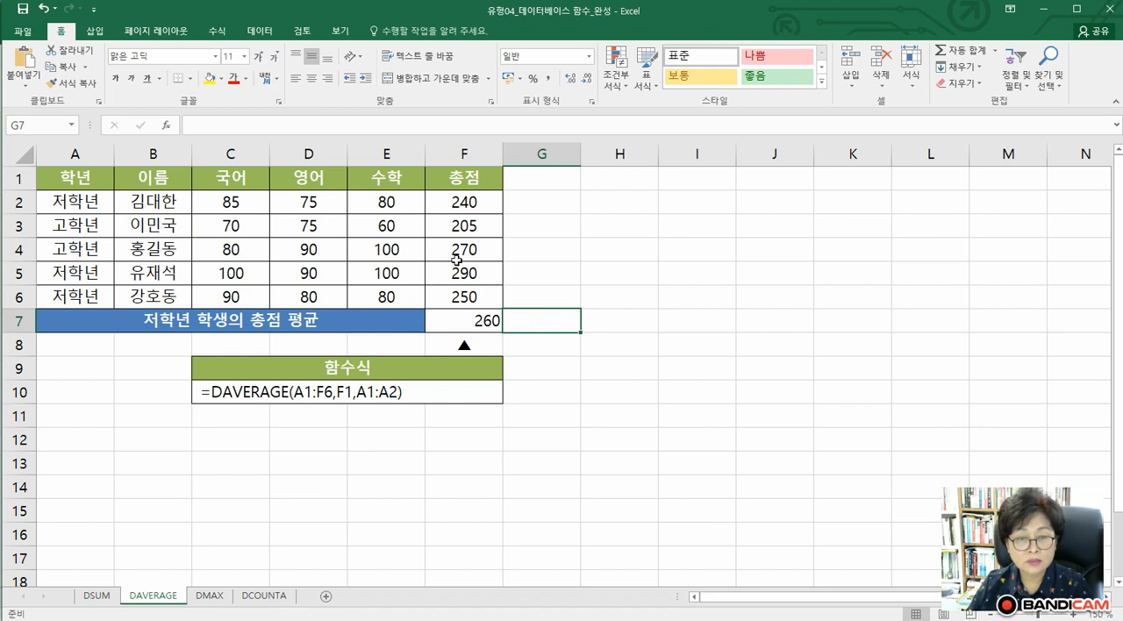
pyautogui.click(166, 125)
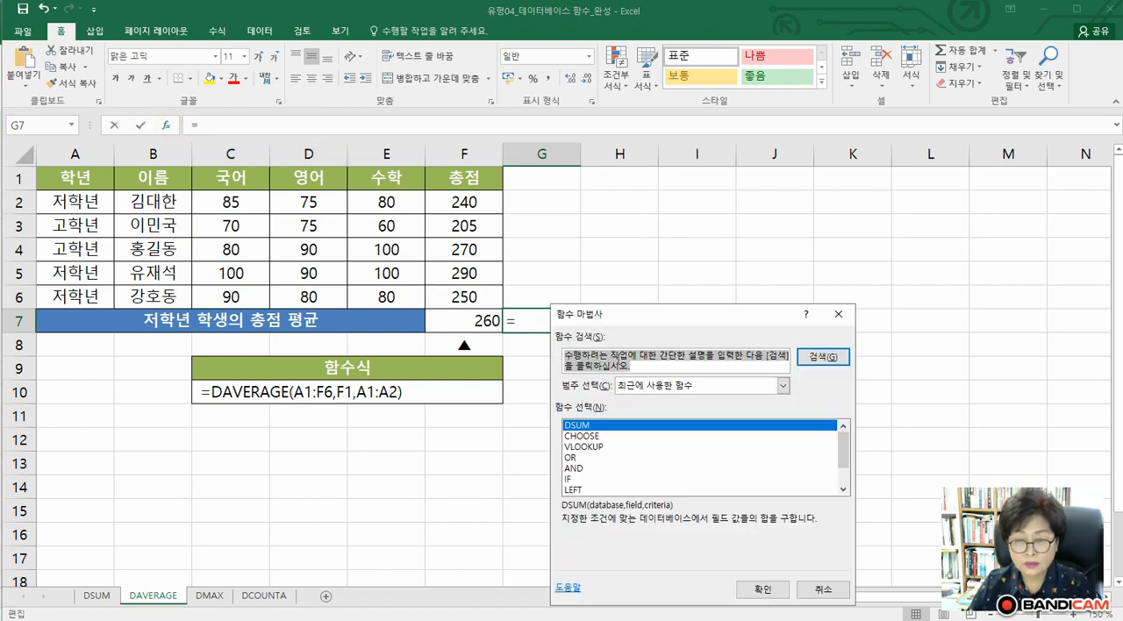
pyautogui.write('ㅇ')
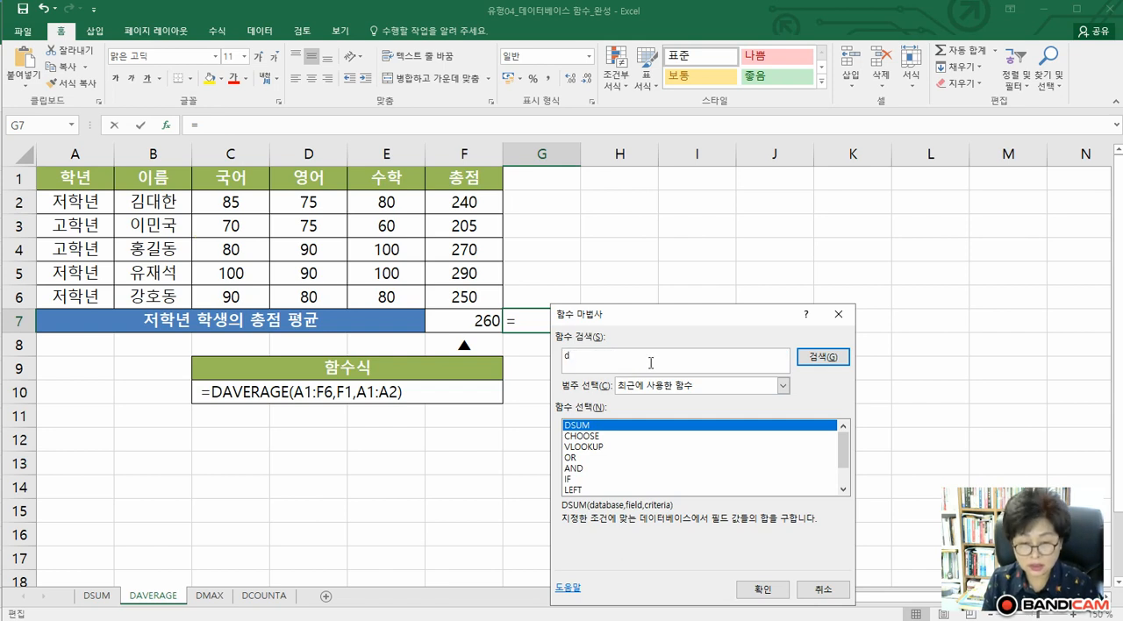
pyautogui.write('aveg')
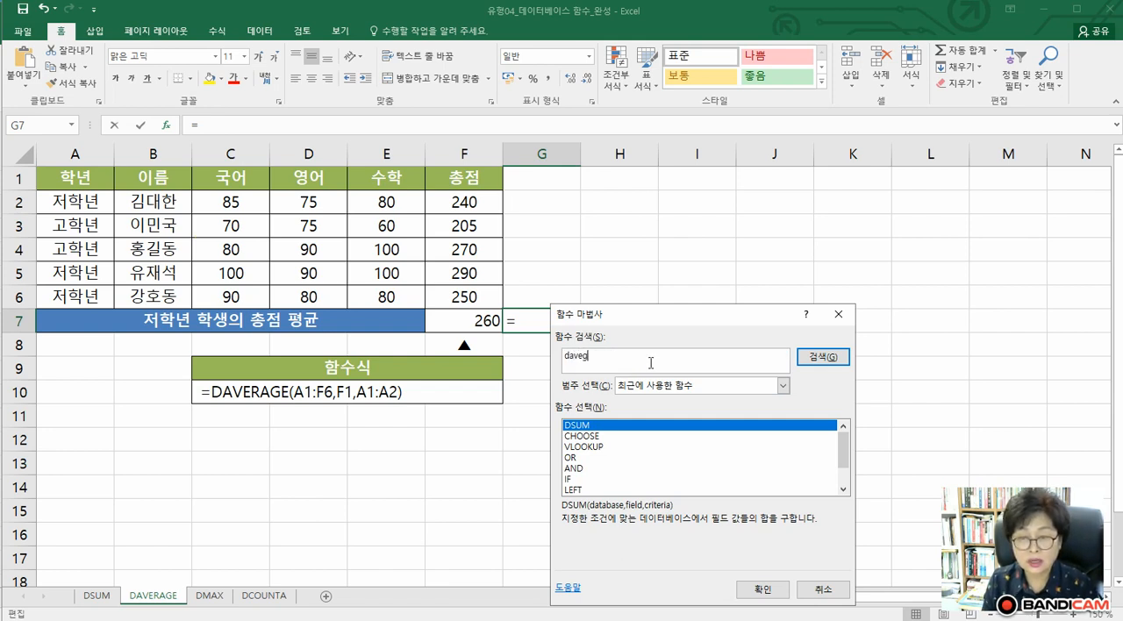
pyautogui.press('BackSpace')
pyautogui.write('rage')
pyautogui.press('Return')
pyautogui.click(761, 589)
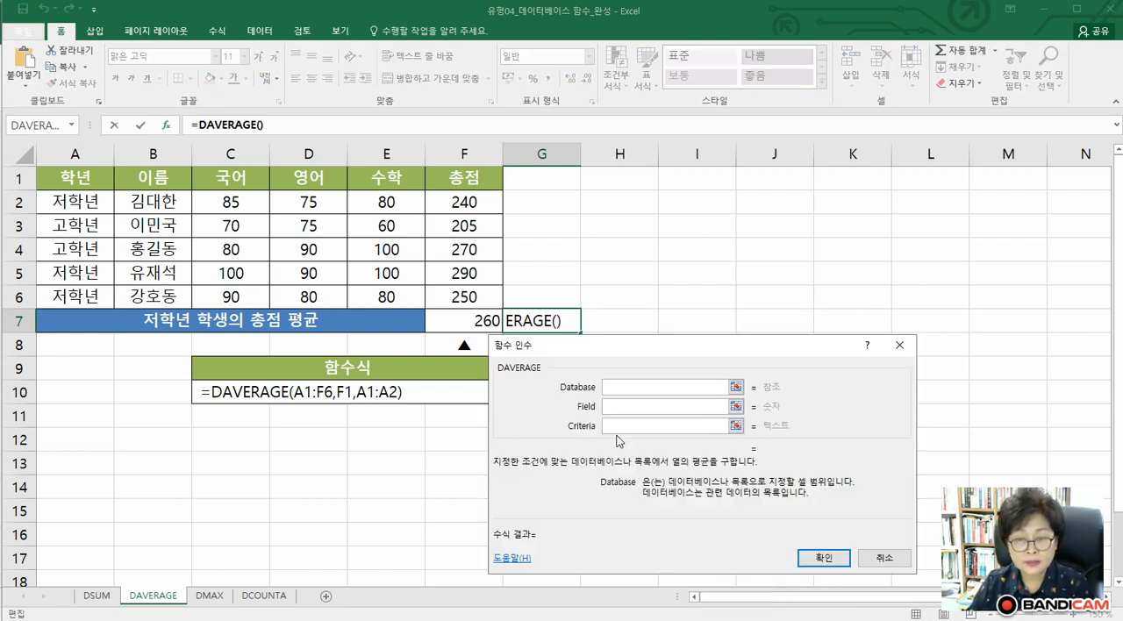
# Complete the DAVERAGE formula with Database A1:F6, Field 6 and Criteria A1:A2
pyautogui.moveTo(69, 179); pyautogui.dragTo(449, 293)
pyautogui.click(612, 408)
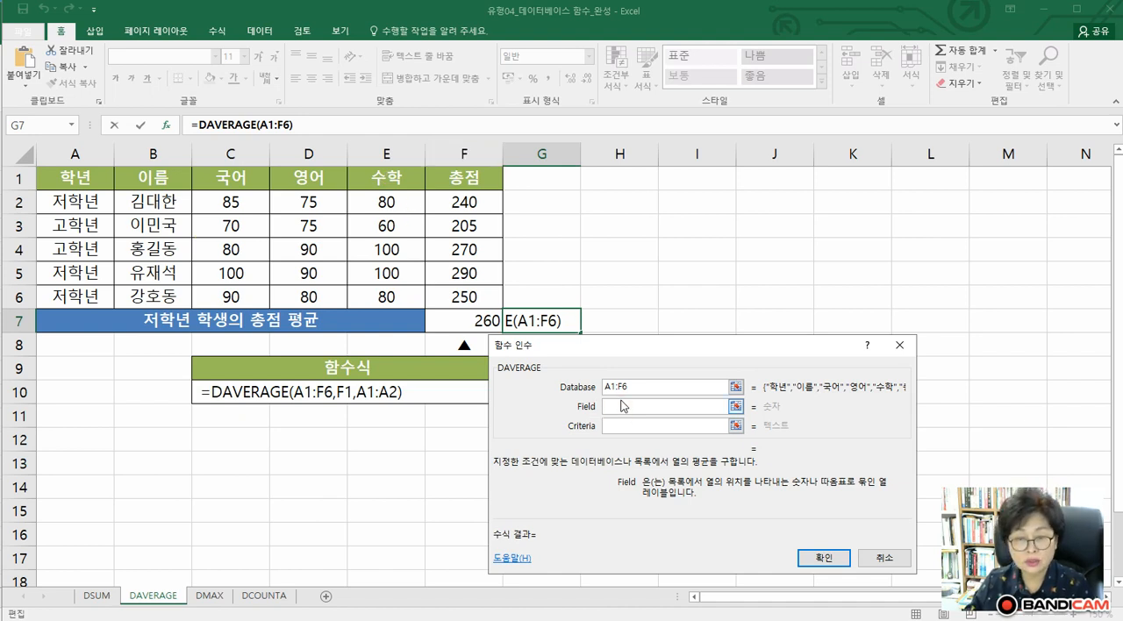
pyautogui.write('6')
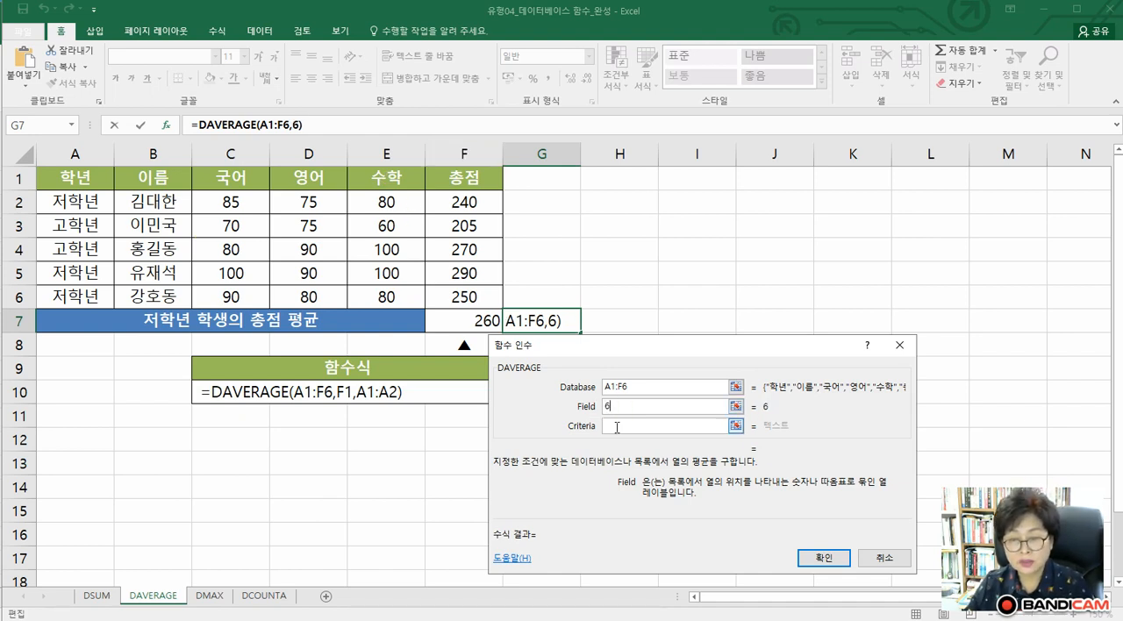
pyautogui.click(614, 427)
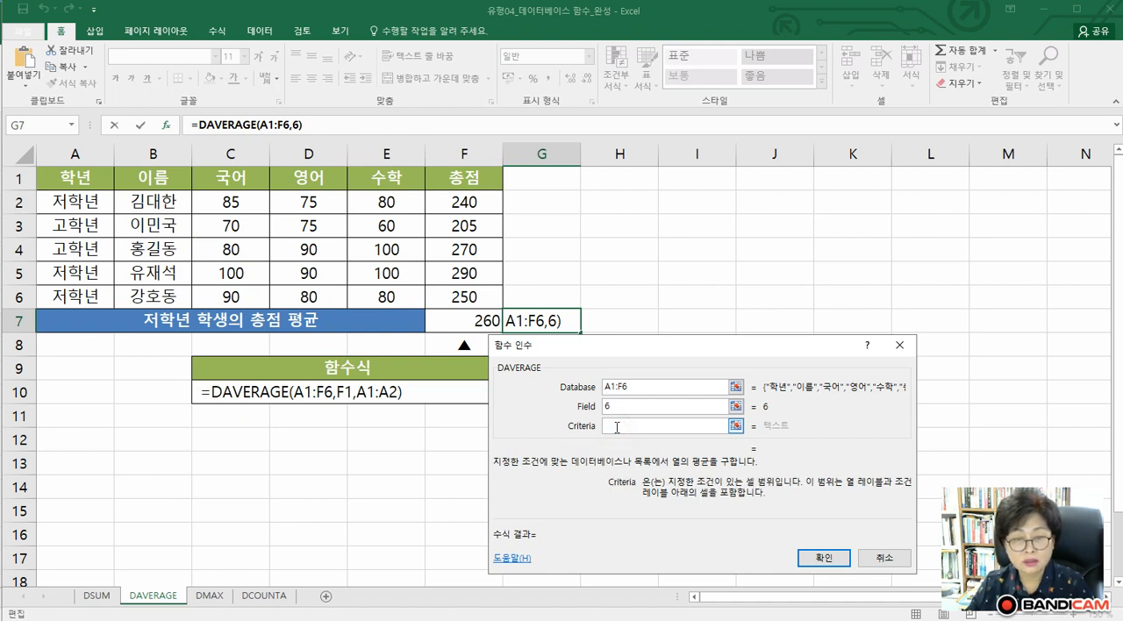
pyautogui.click(83, 182)
pyautogui.moveTo(84, 182); pyautogui.dragTo(81, 203)
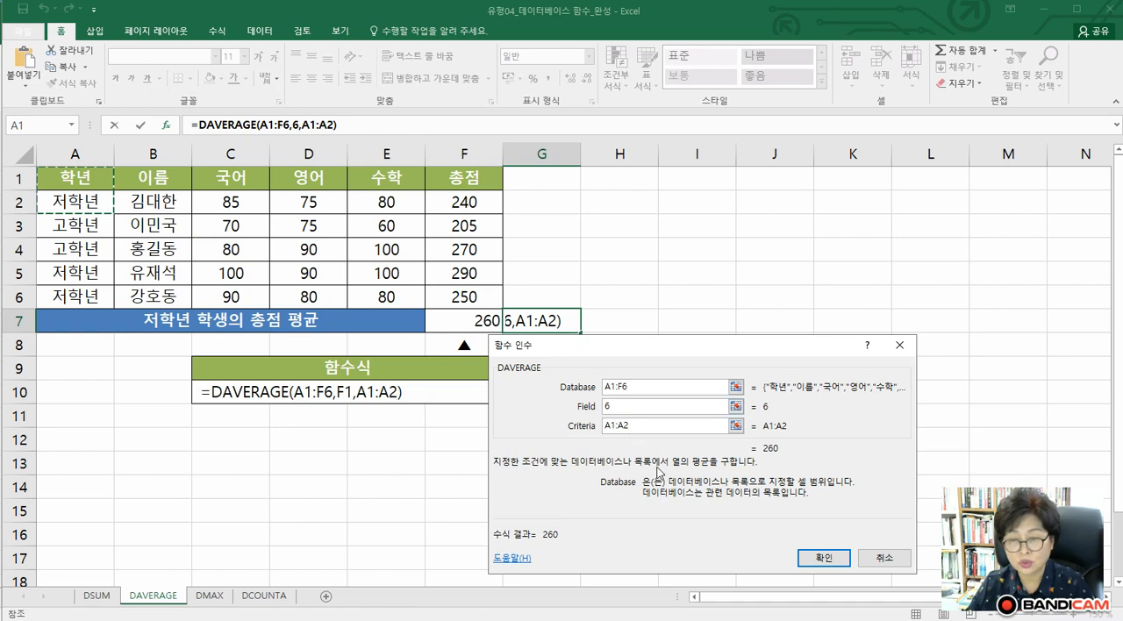
pyautogui.click(842, 559)
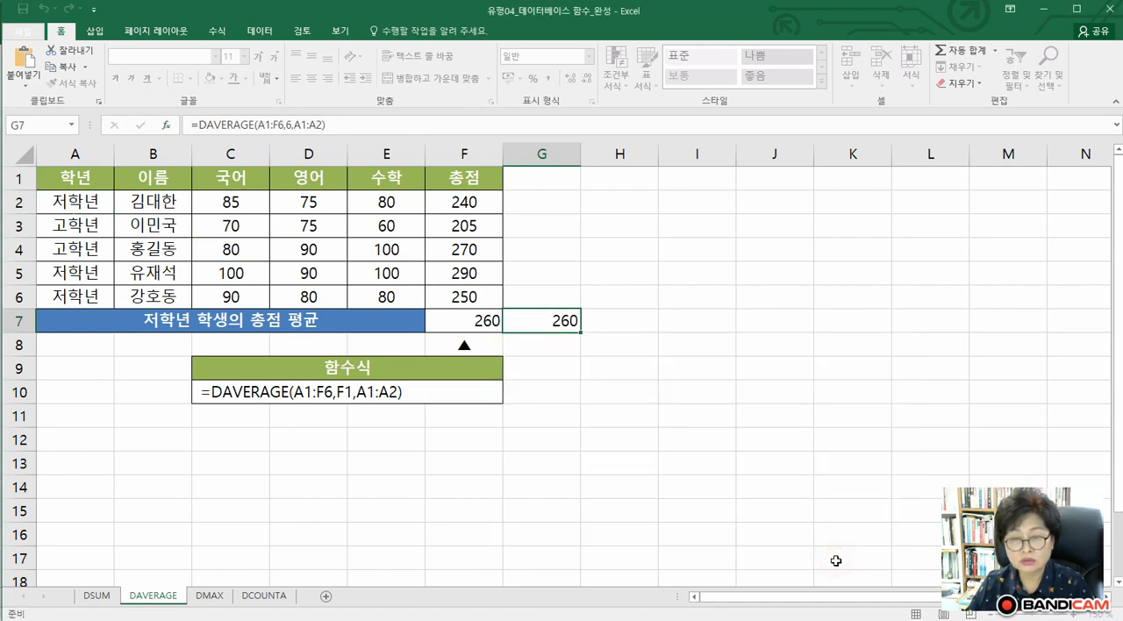
pyautogui.click(564, 463)
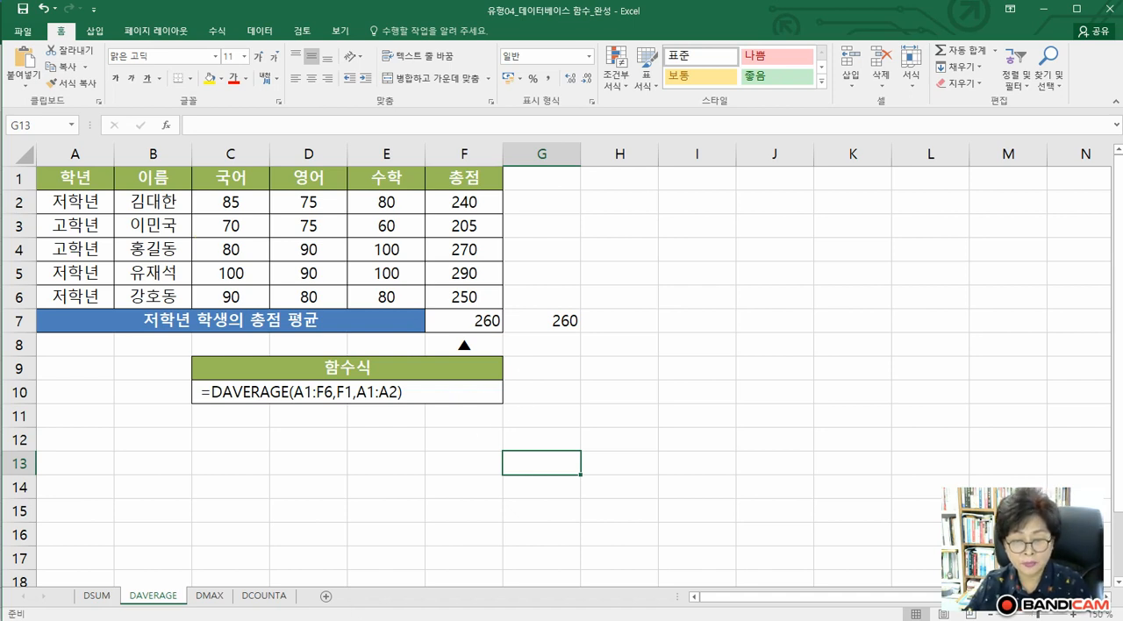
# Show the DMAX sheet at 140% zoom
pyautogui.click(211, 596)
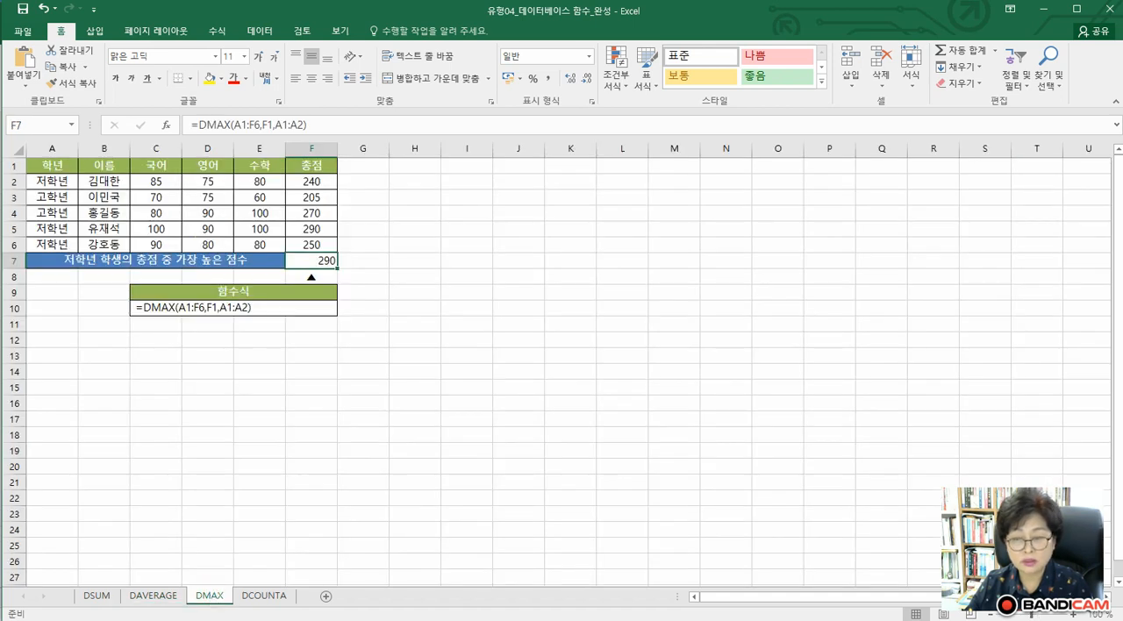
pyautogui.click(1070, 615)
pyautogui.click(1070, 615)
pyautogui.click(1071, 615)
pyautogui.click(1071, 614)
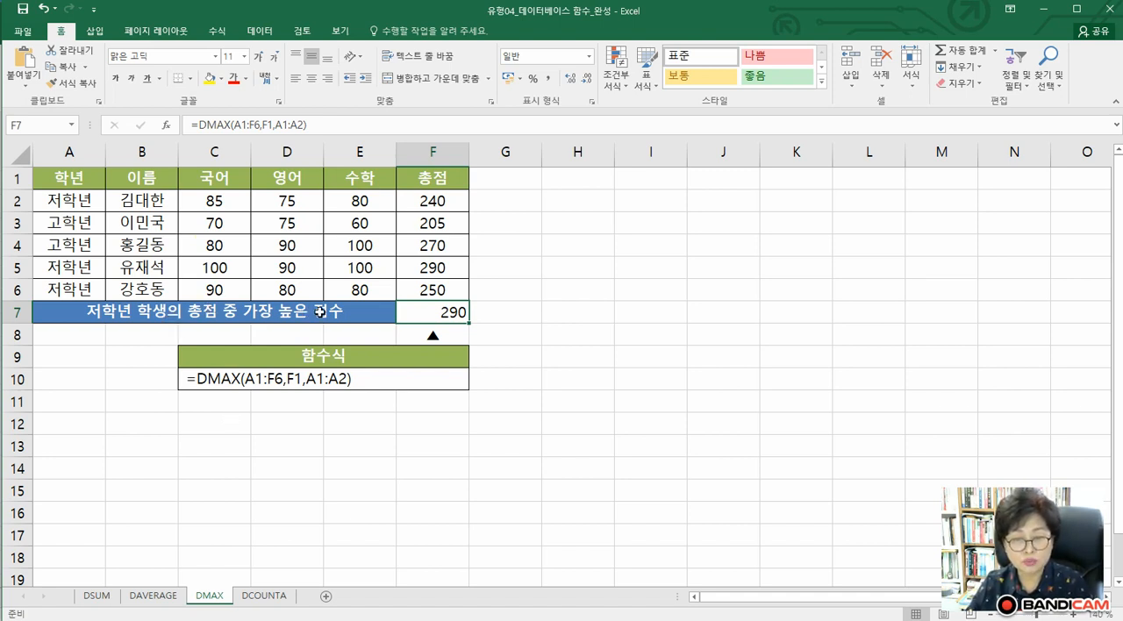
# Search for "dmax" among the functions and insert the DMAX function in cell G7
pyautogui.click(521, 317)
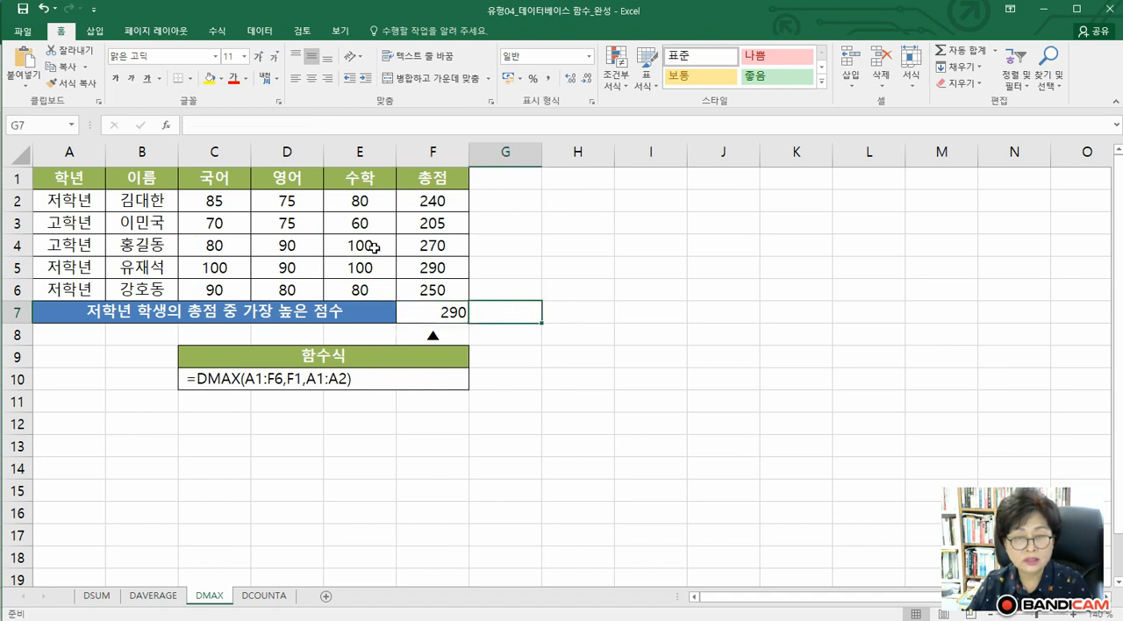
pyautogui.click(167, 128)
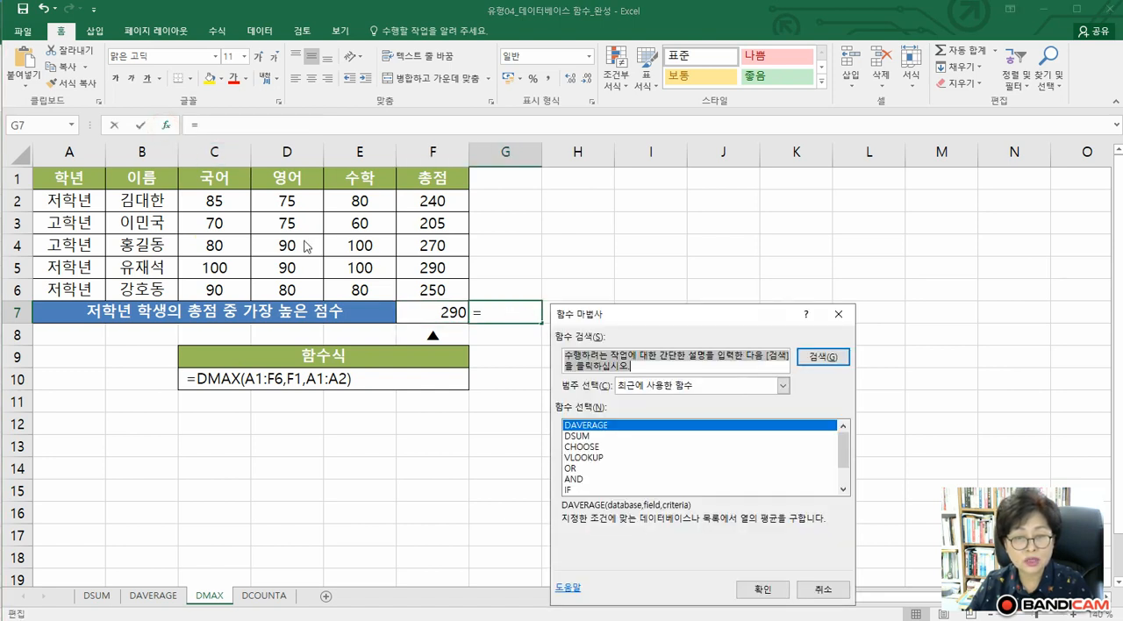
pyautogui.write('dmax')
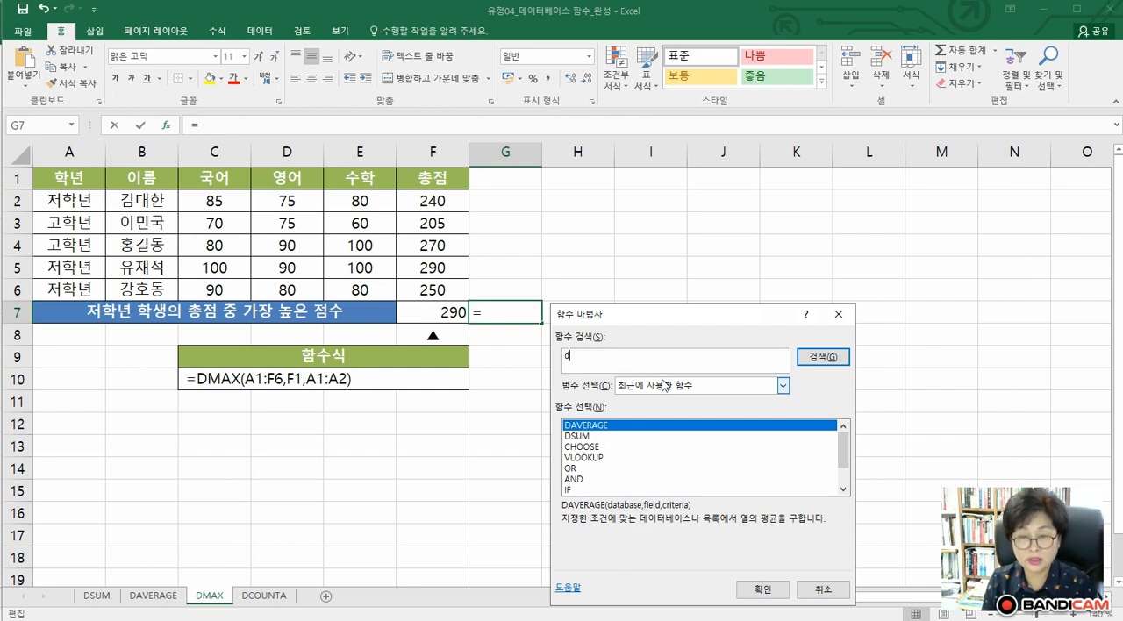
pyautogui.press('Return')
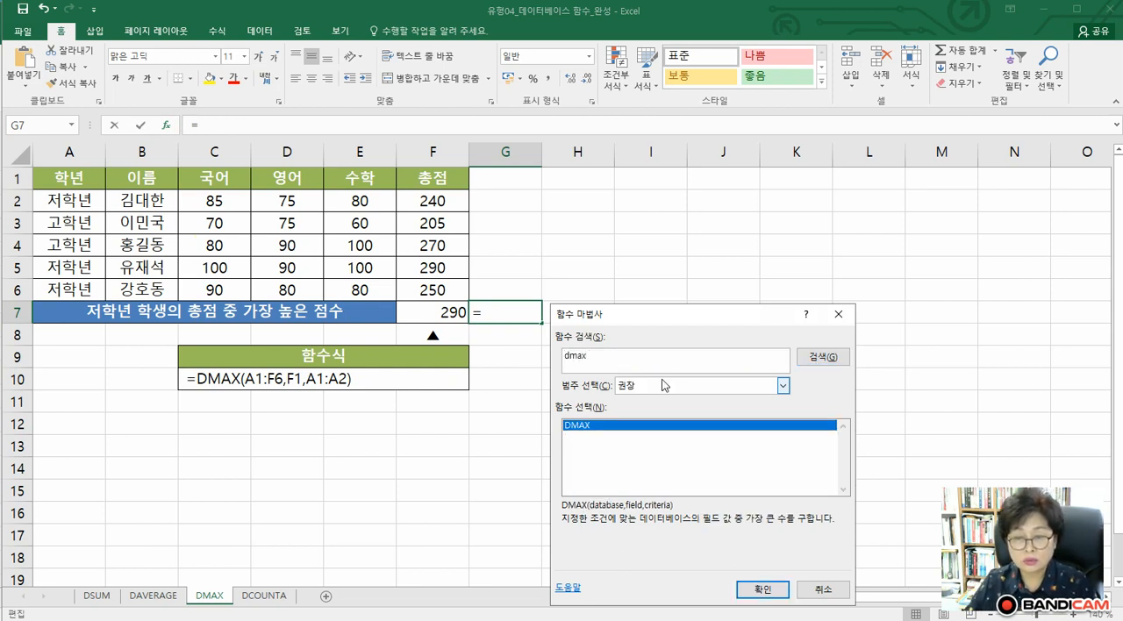
pyautogui.click(746, 588)
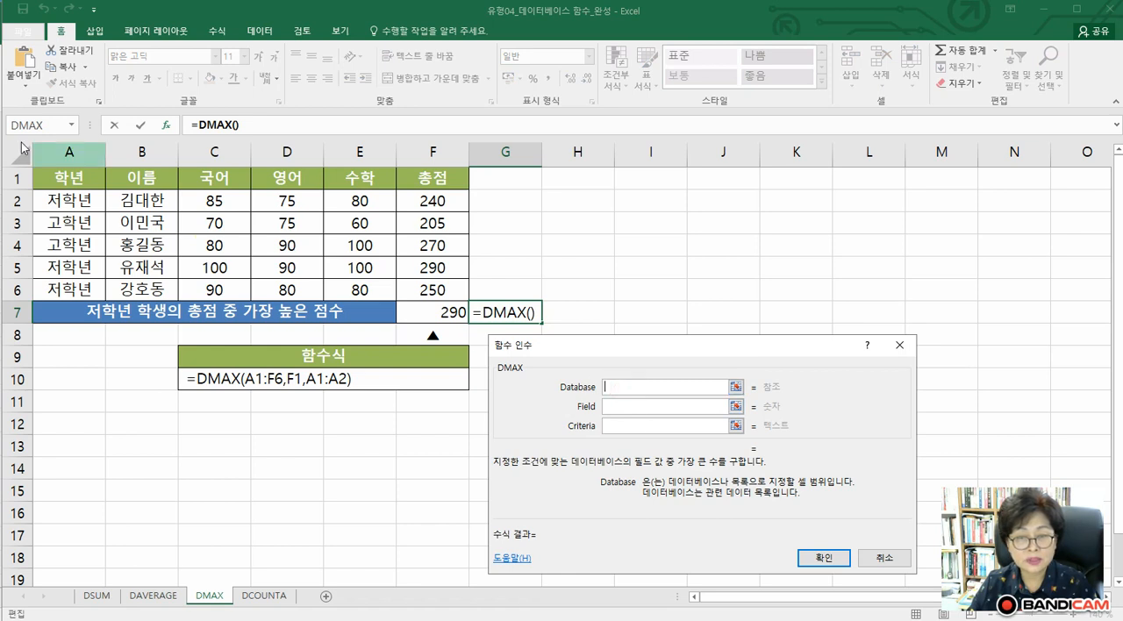
# Complete the DMAX formula with Database A1:F6, Field 6 and Criteria A1:A2
pyautogui.moveTo(68, 176); pyautogui.dragTo(434, 290)
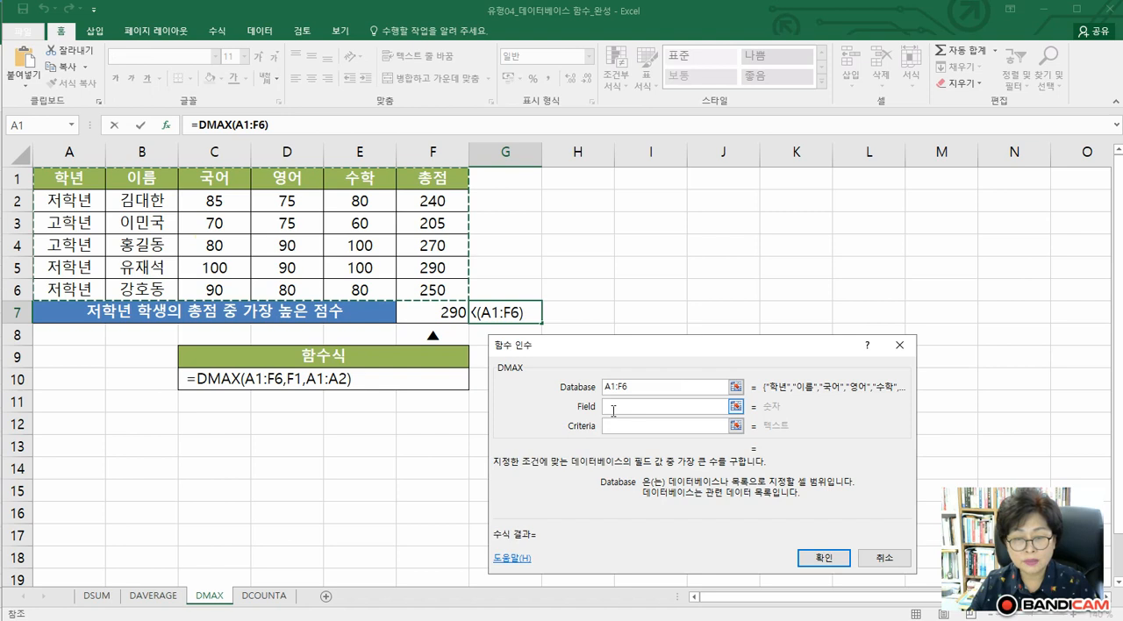
pyautogui.click(612, 407)
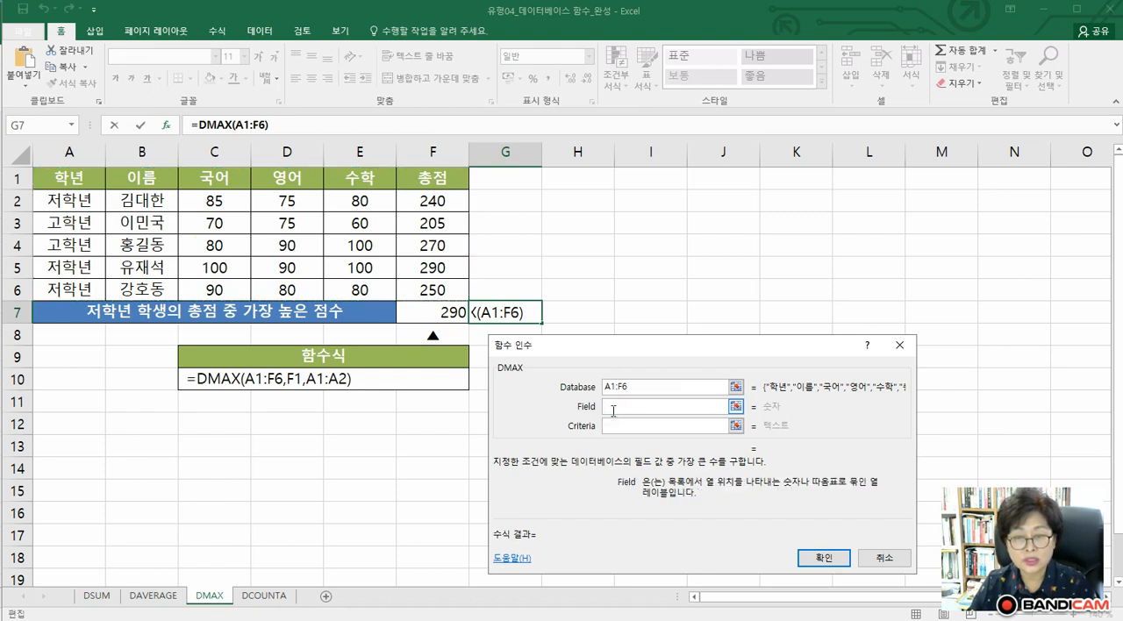
pyautogui.write('6')
pyautogui.click(612, 425)
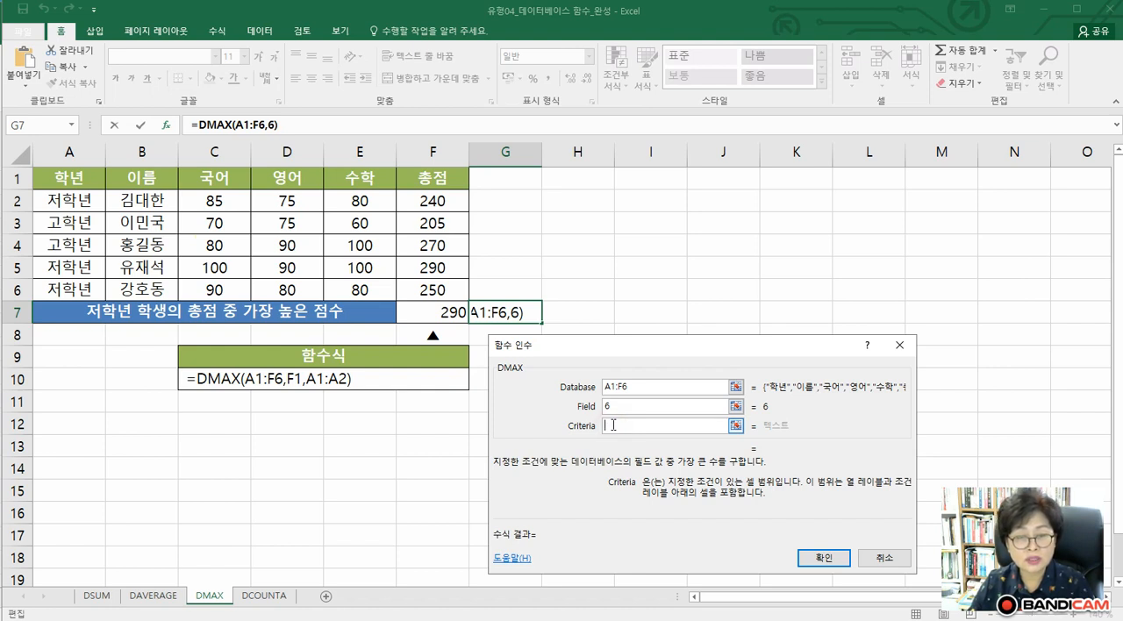
pyautogui.moveTo(75, 178); pyautogui.dragTo(76, 195)
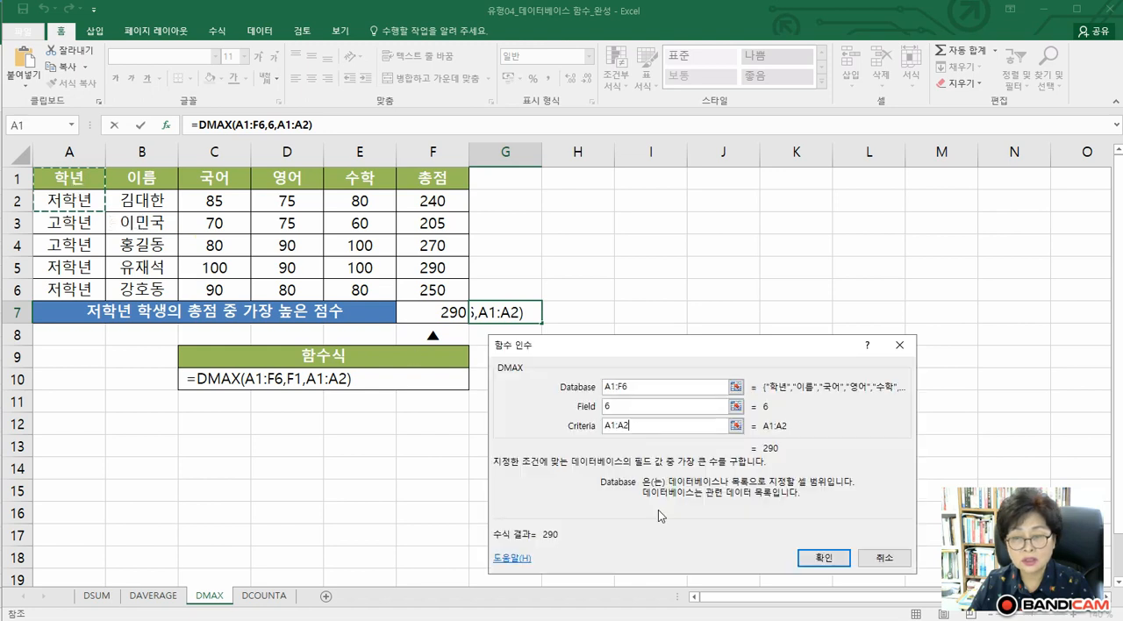
pyautogui.click(803, 559)
pyautogui.click(472, 497)
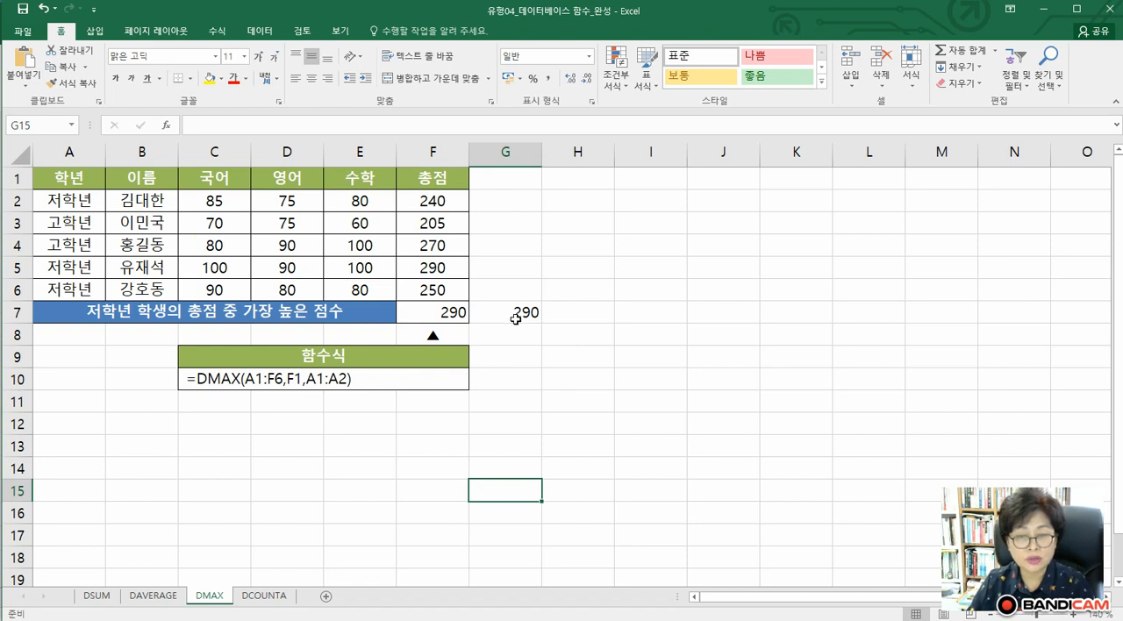
# Show the DCOUNTA sheet at 160% zoom
pyautogui.click(260, 597)
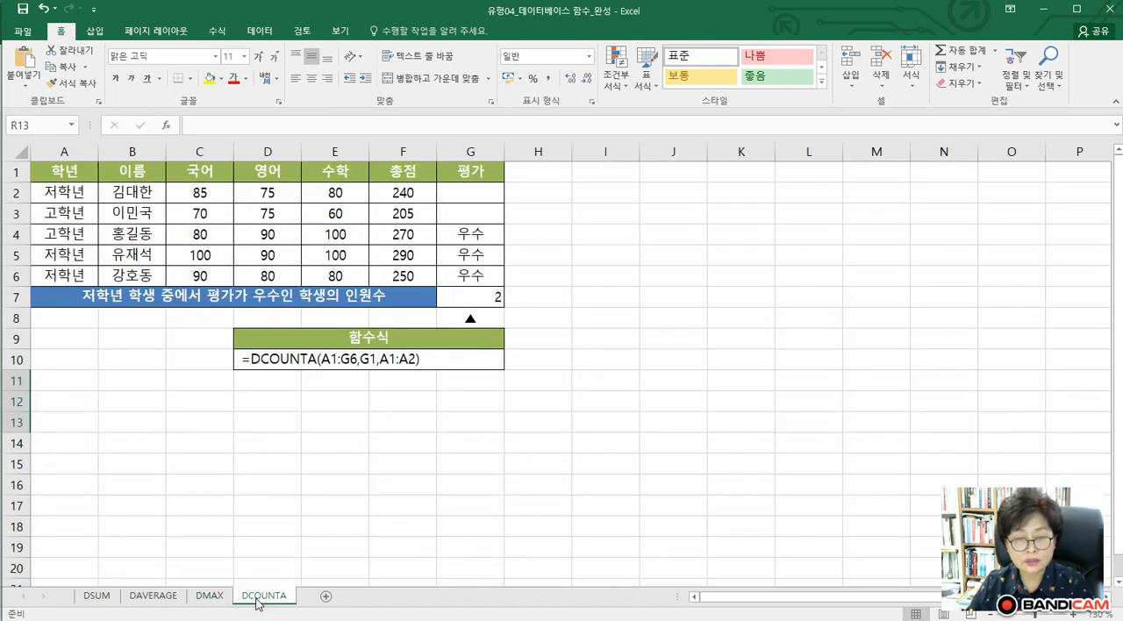
pyautogui.click(1072, 617)
pyautogui.click(1072, 616)
pyautogui.click(1071, 617)
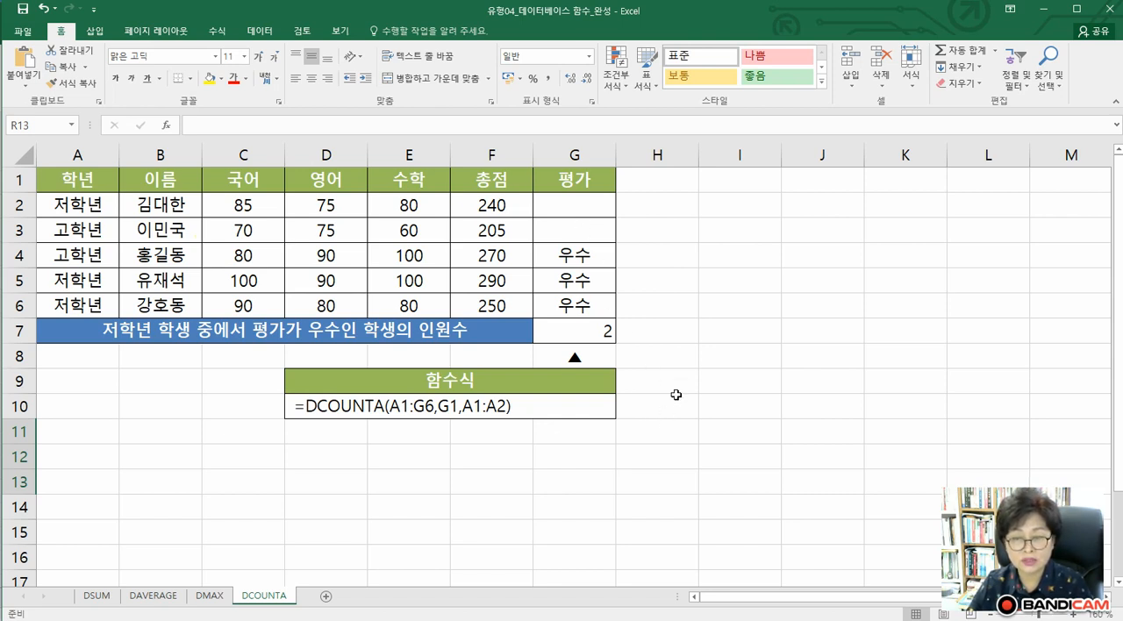
# Search for "dcounta" among the functions and insert the DCOUNTA function in cell H7
pyautogui.click(666, 331)
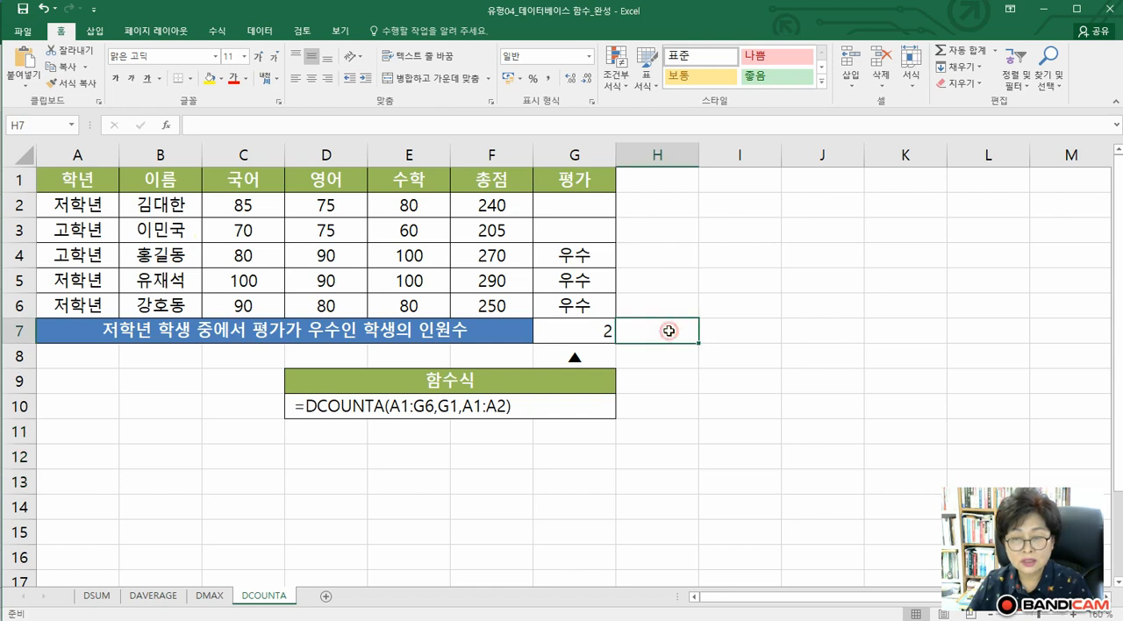
pyautogui.click(166, 125)
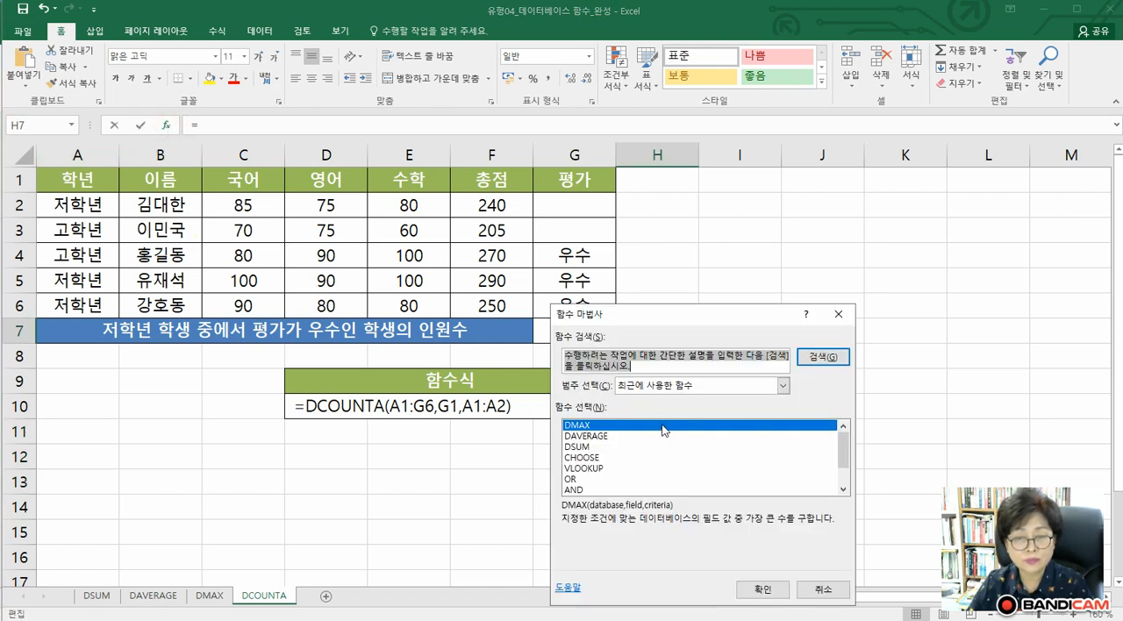
pyautogui.write('dcounta')
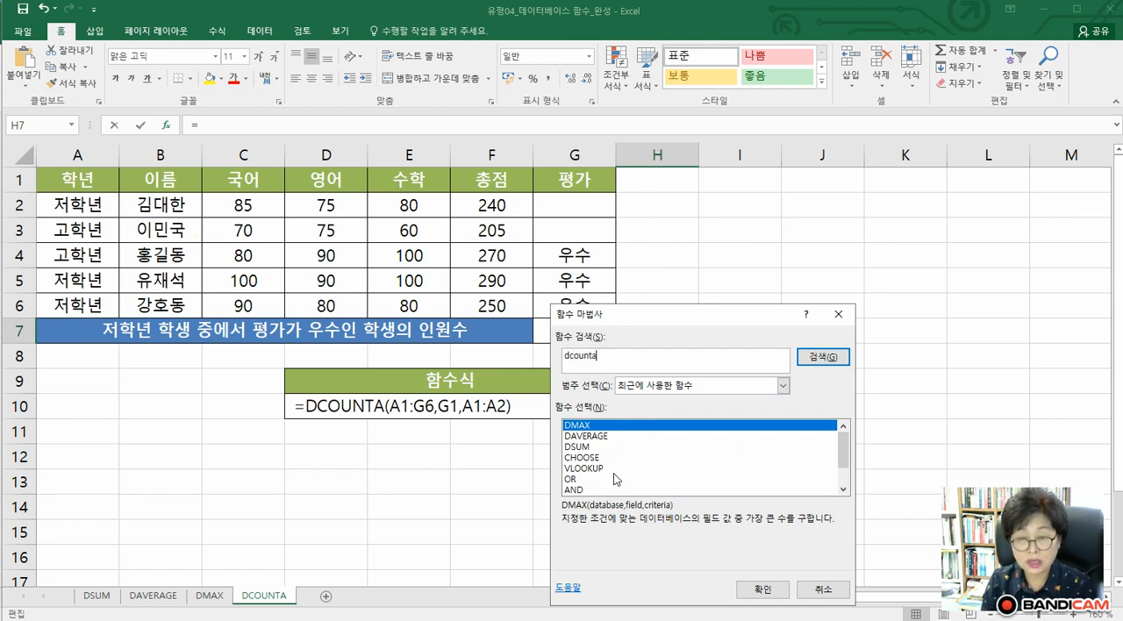
pyautogui.press('Return')
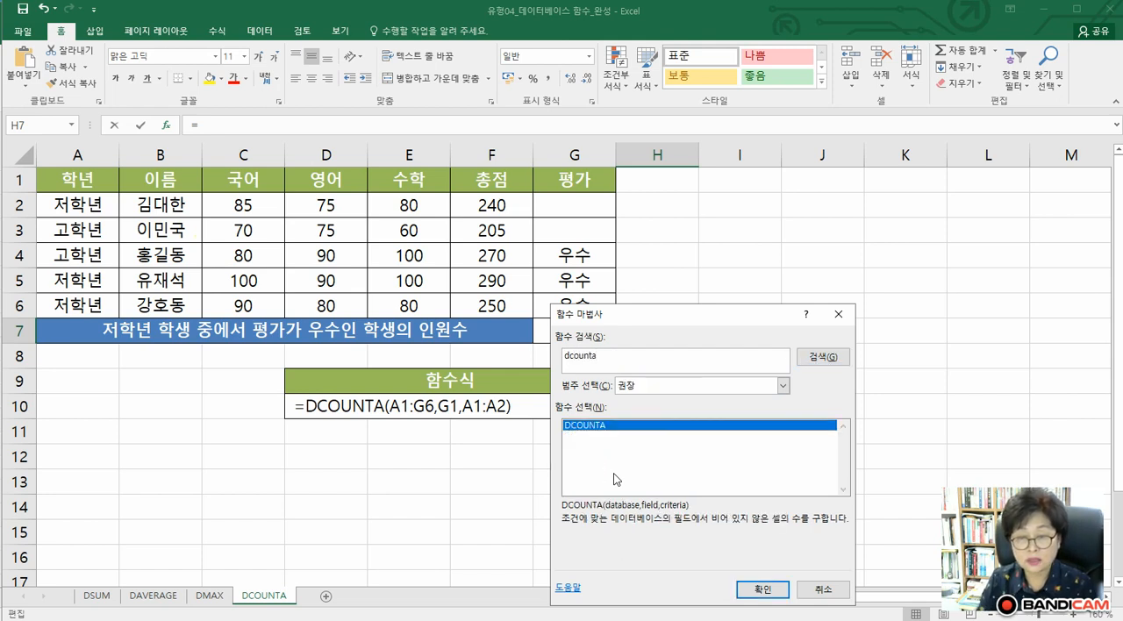
pyautogui.click(759, 590)
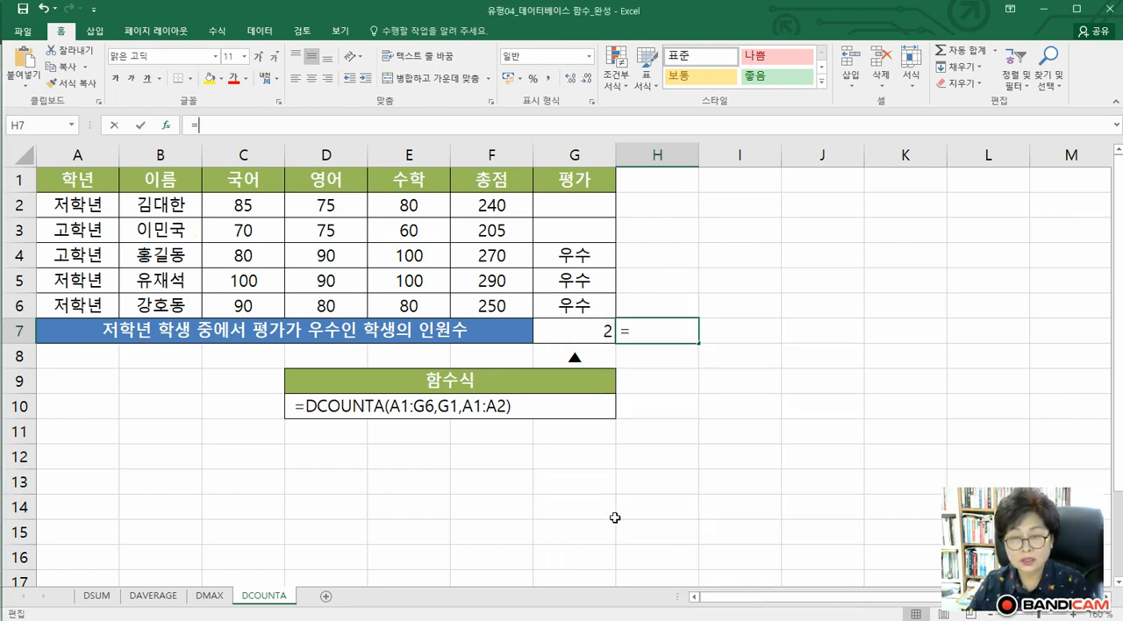
# Complete the DCOUNTA formula with Database A1:G6, Field G1 and Criteria A1:A2
pyautogui.moveTo(615, 349); pyautogui.dragTo(796, 296)
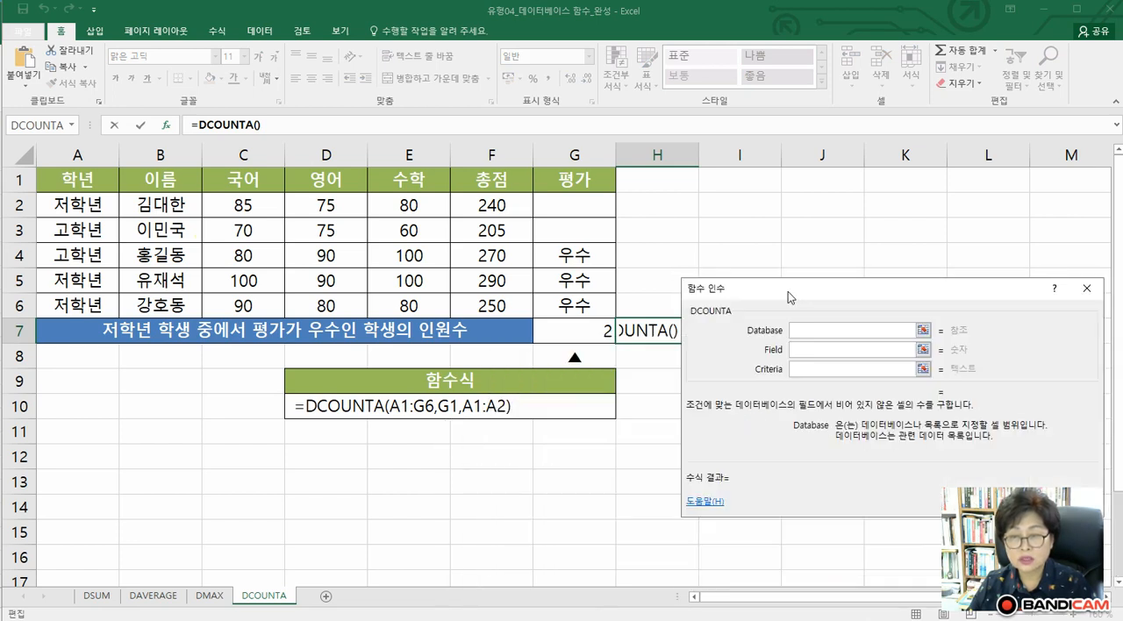
pyautogui.moveTo(50, 182); pyautogui.dragTo(565, 304)
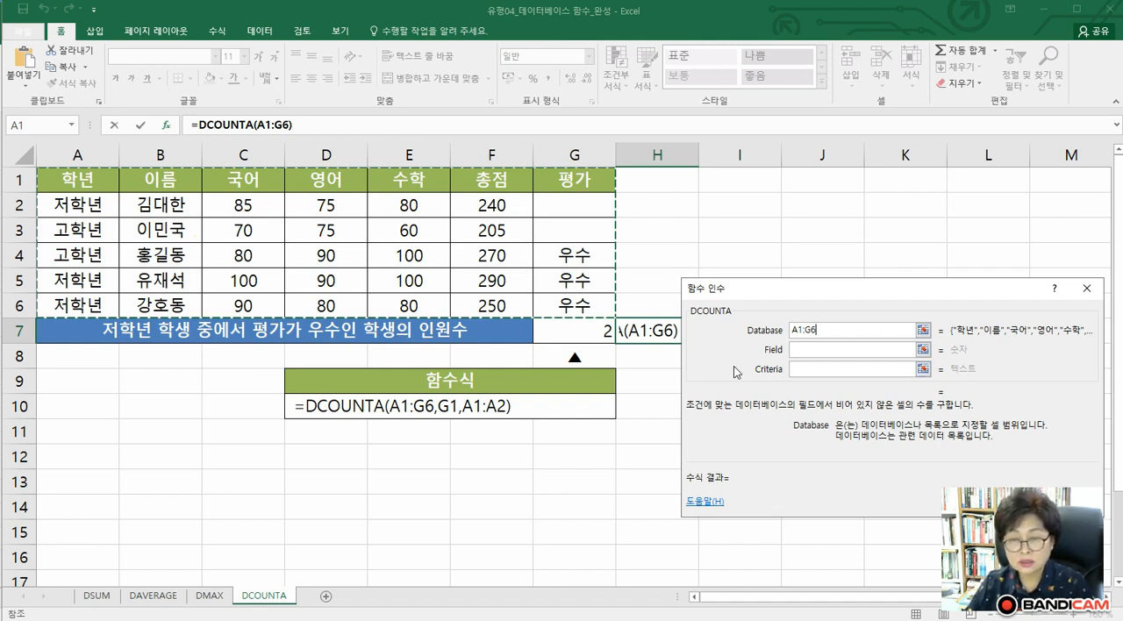
pyautogui.click(821, 352)
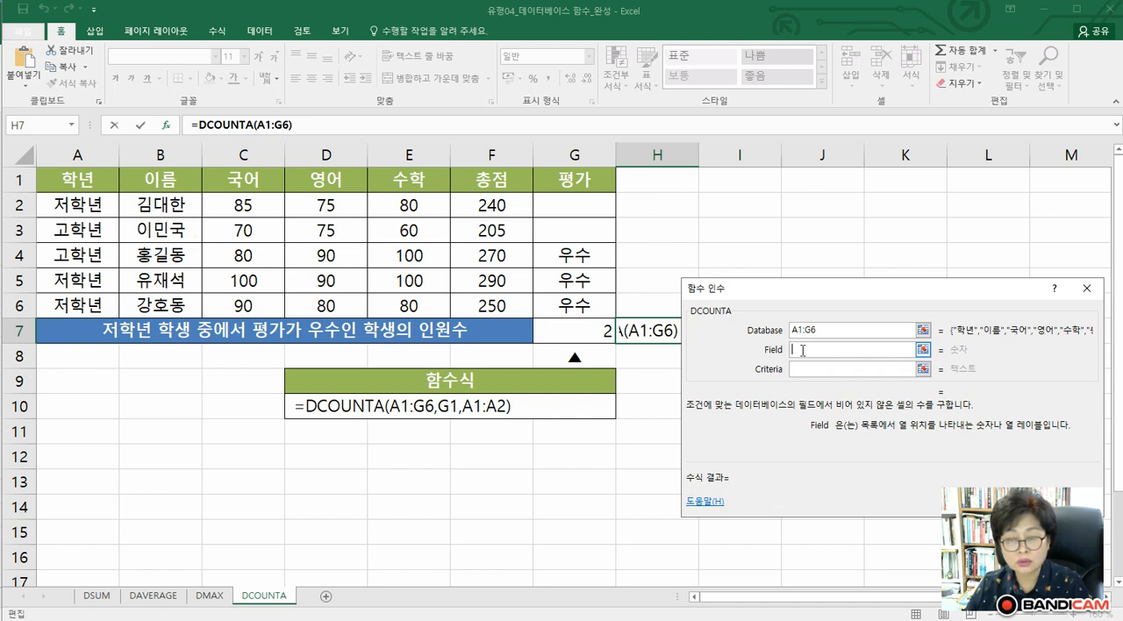
pyautogui.click(579, 183)
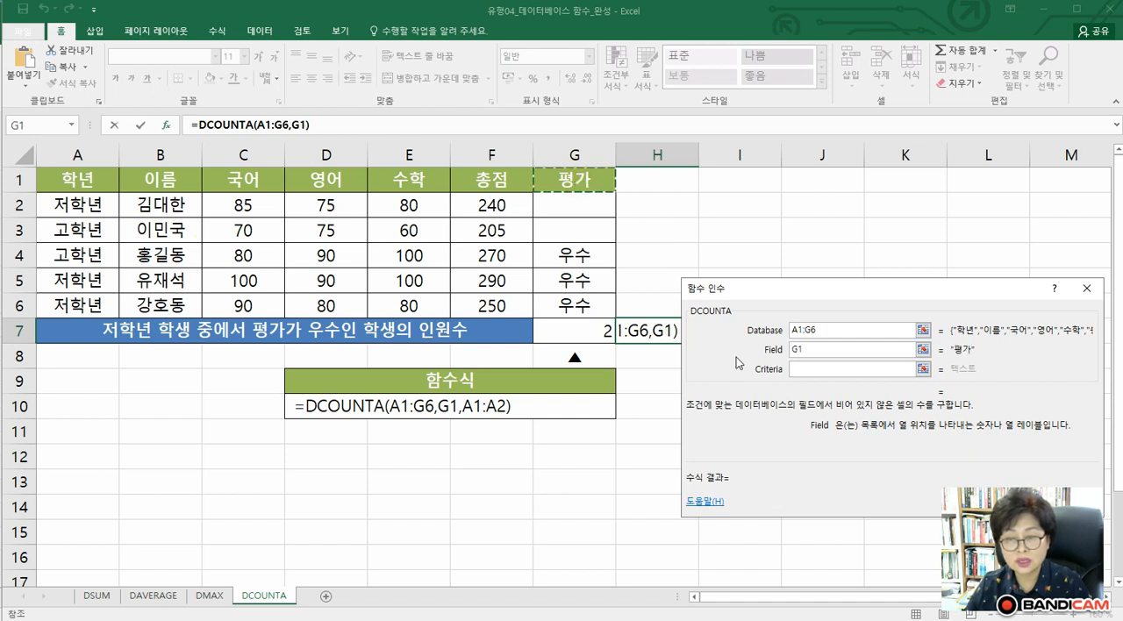
pyautogui.click(822, 369)
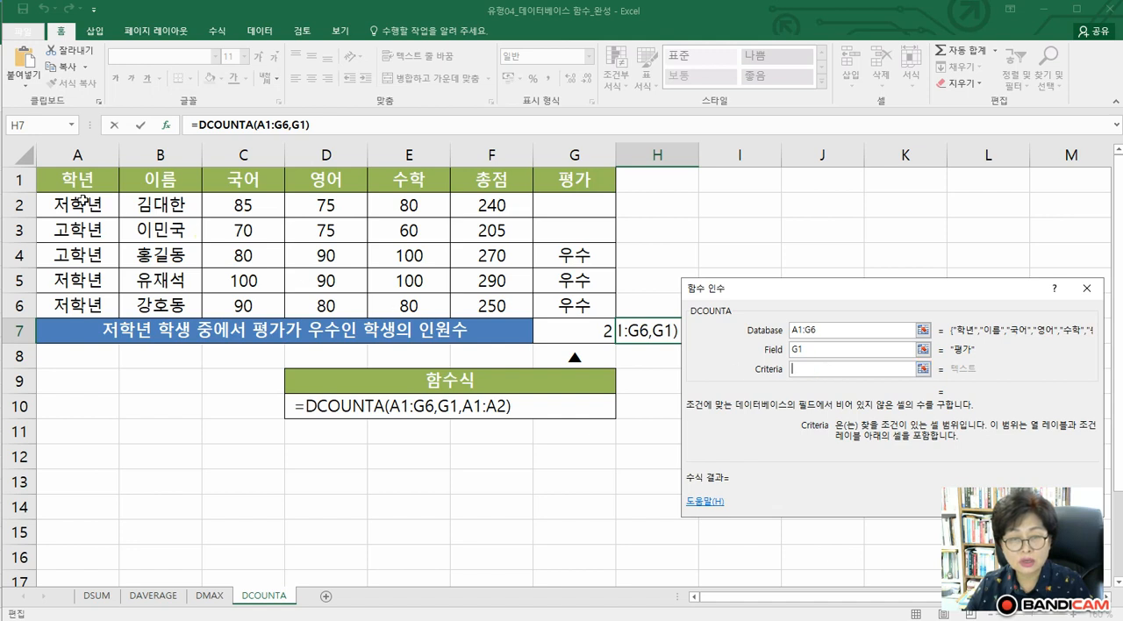
pyautogui.moveTo(68, 182); pyautogui.dragTo(70, 198)
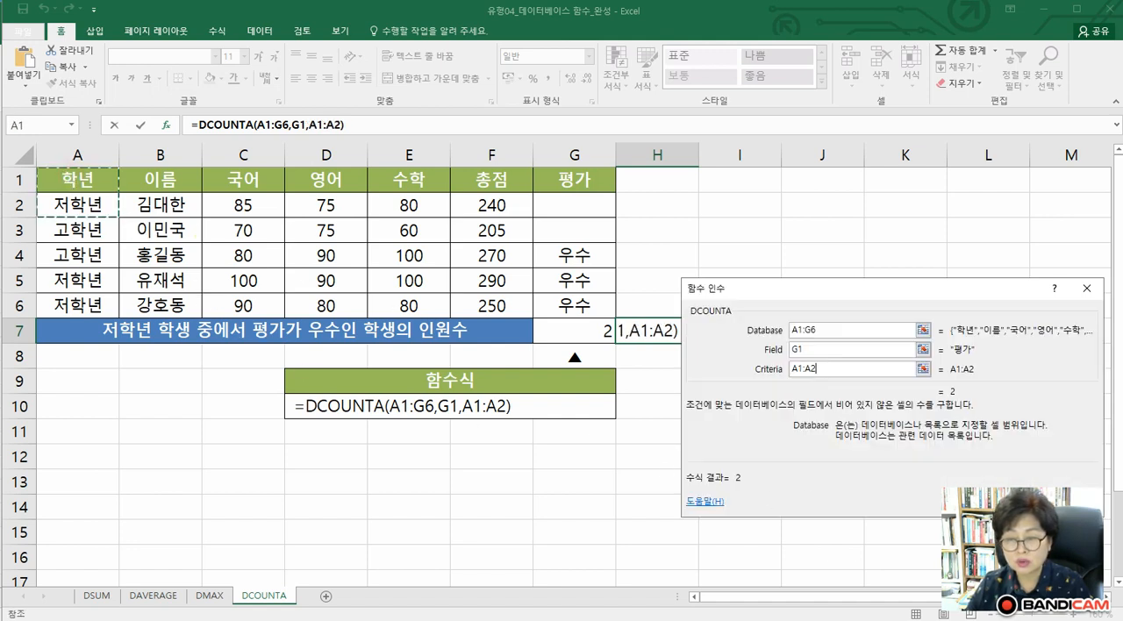
pyautogui.press('Return')
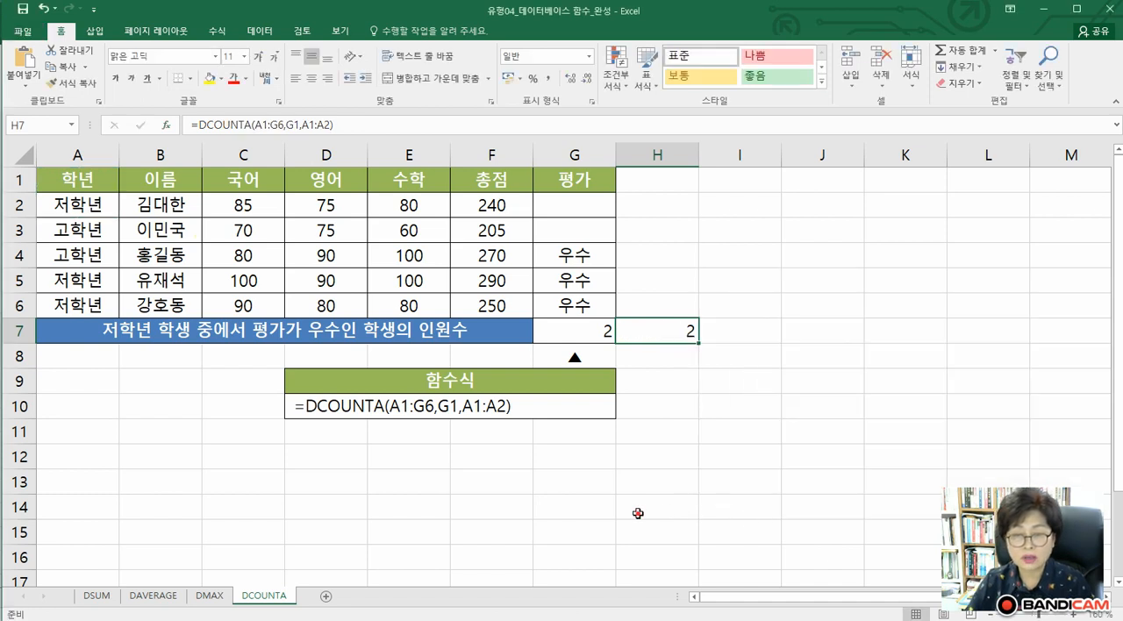
pyautogui.click(637, 514)
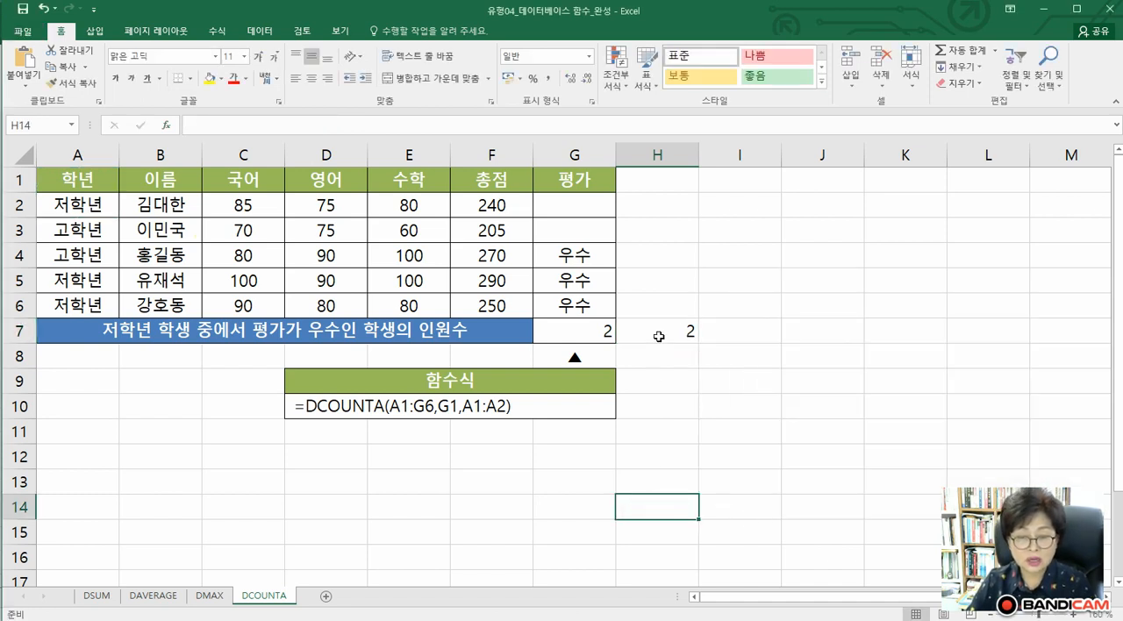